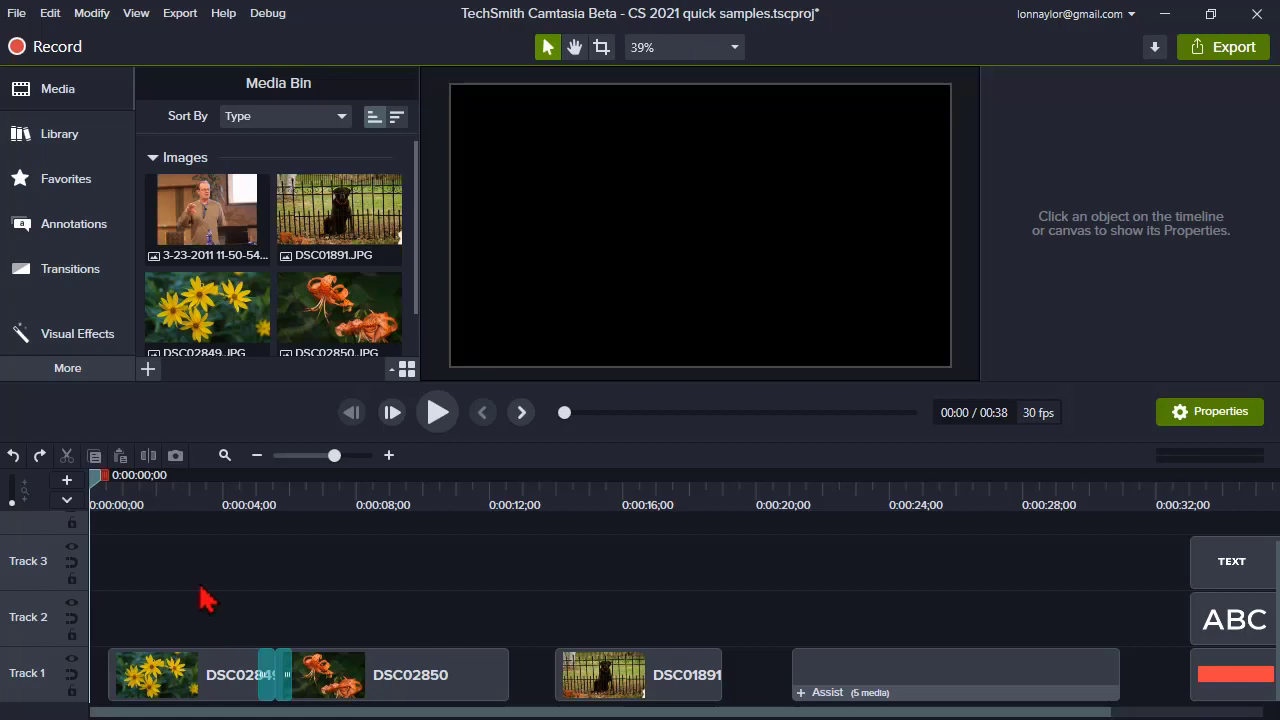
- Move the playhead to 0:00:03;29 so the yellow flowers image DSC02849 shows
left_click(223, 500)
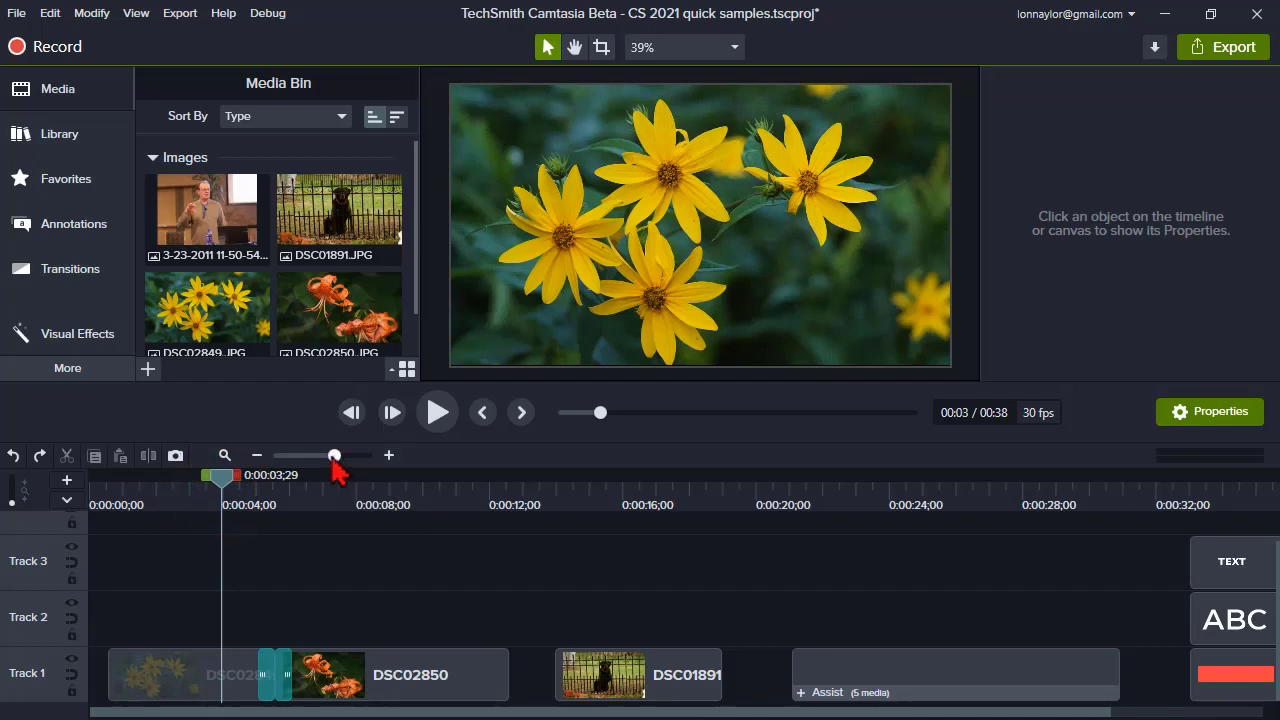
- Zoom the timeline in on the flower transition, scrub to 0:00:04;12, and show the Transitions library
left_click_drag(335, 458, 350, 458)
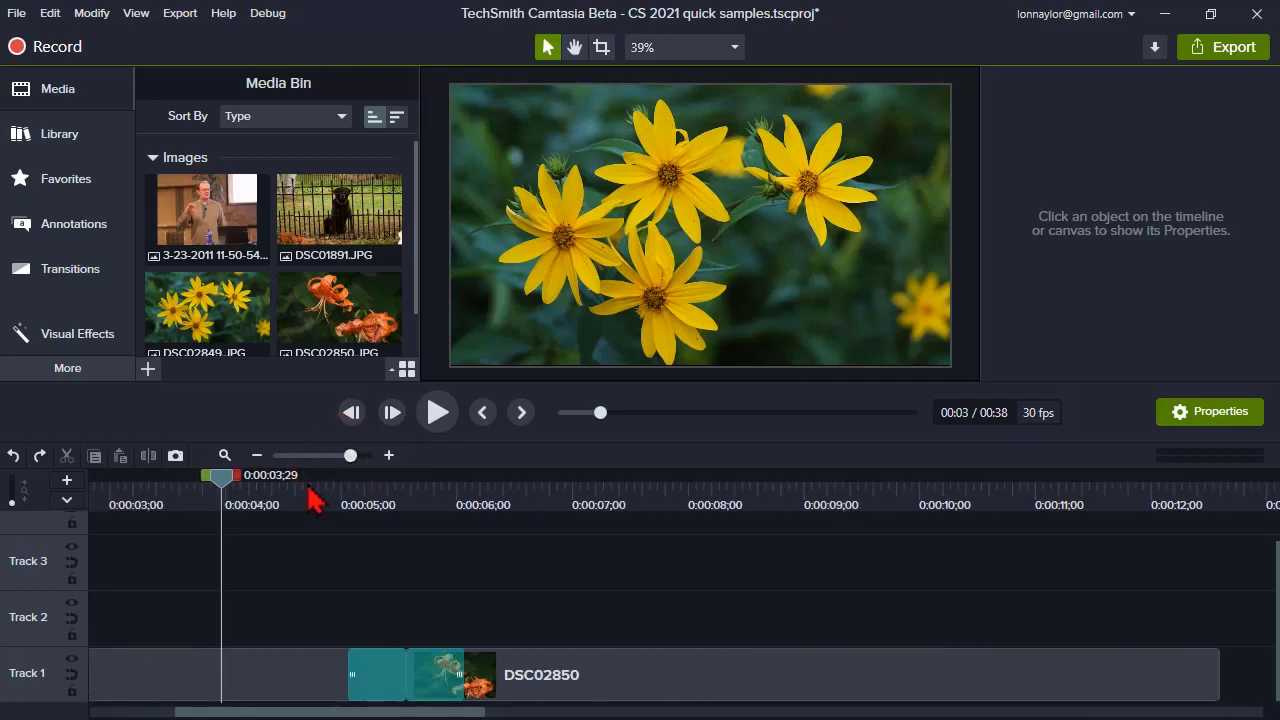
left_click(553, 500)
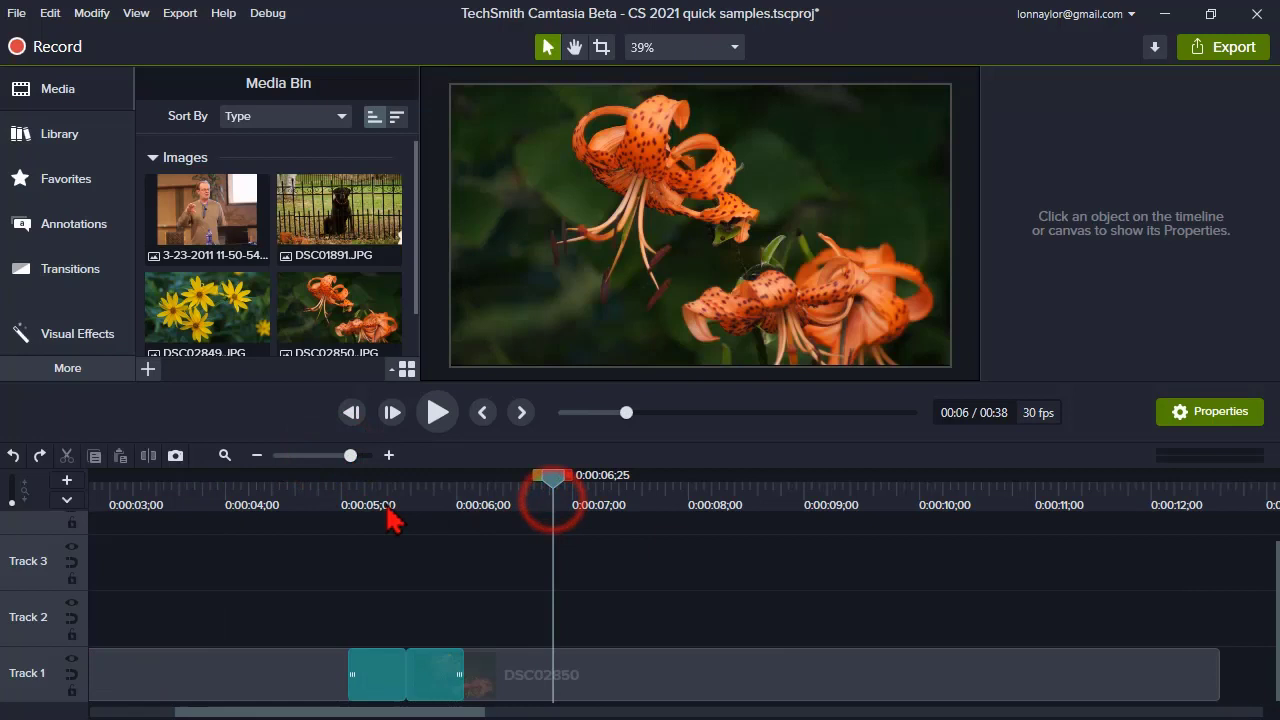
left_click(273, 495)
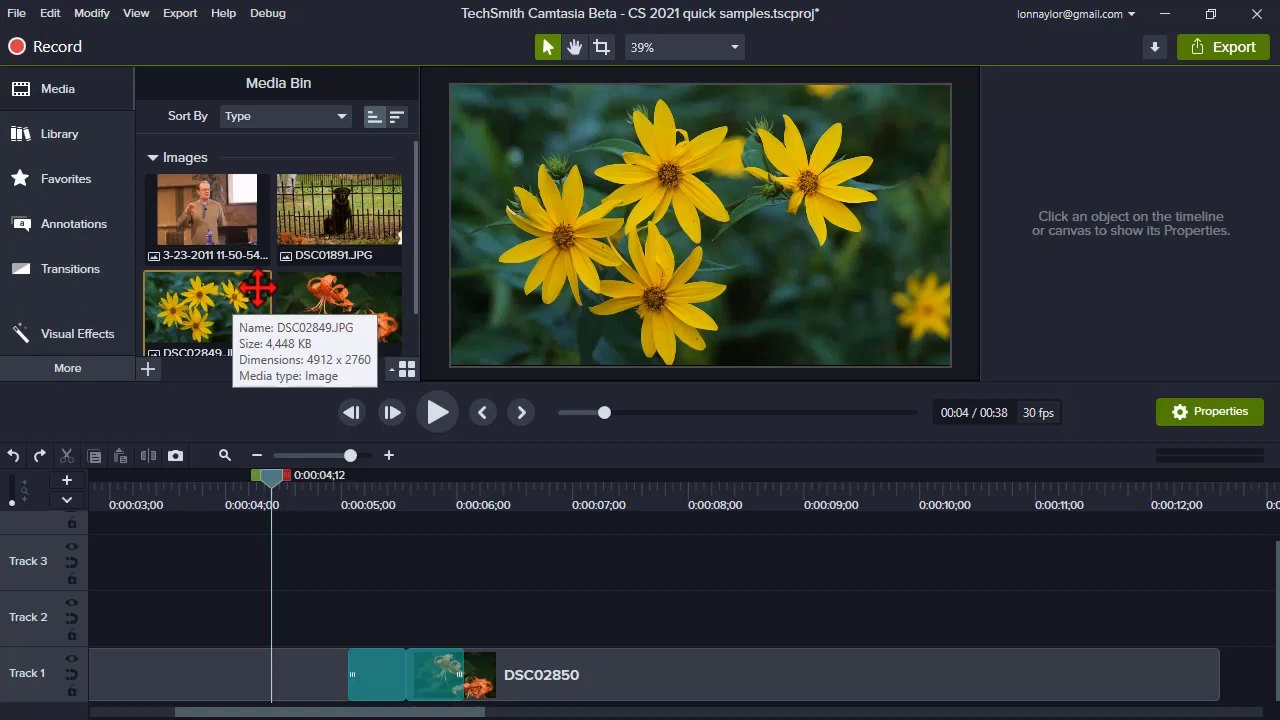
left_click(72, 271)
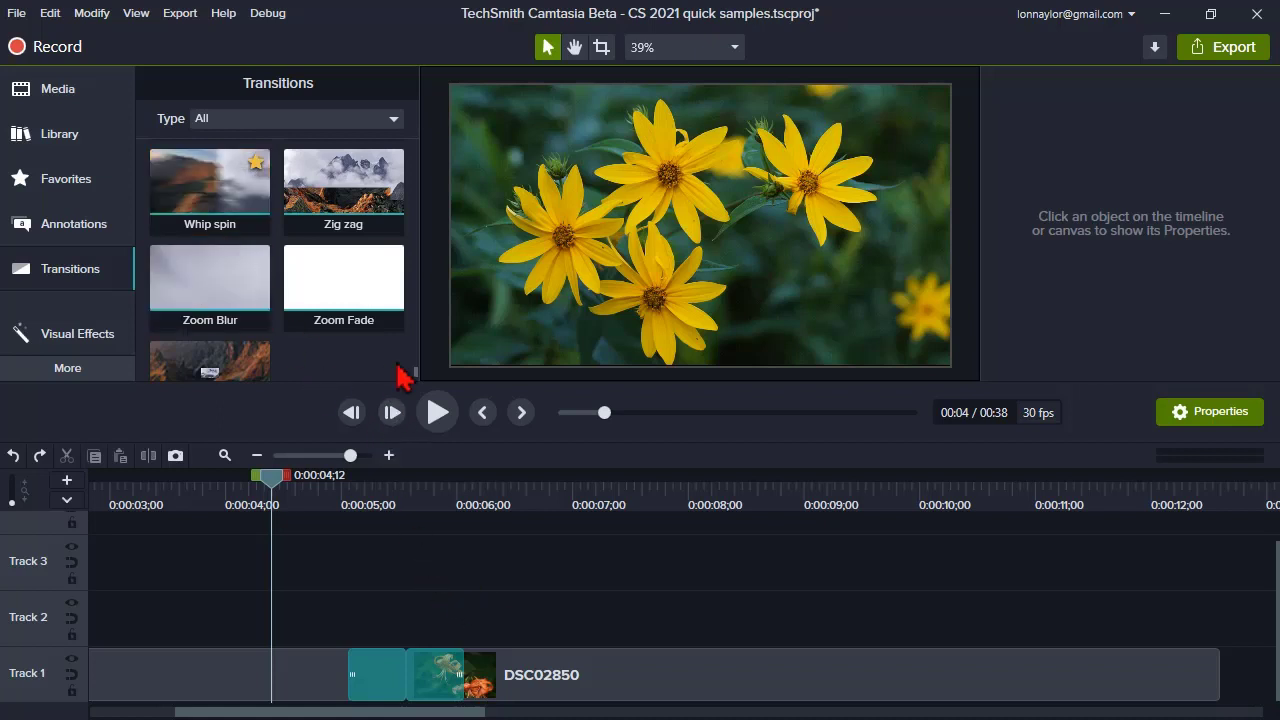
- Scroll the Transitions list to the top and play the existing flower transition, pausing at 0:00:07;05
left_click_drag(416, 372, 424, 157)
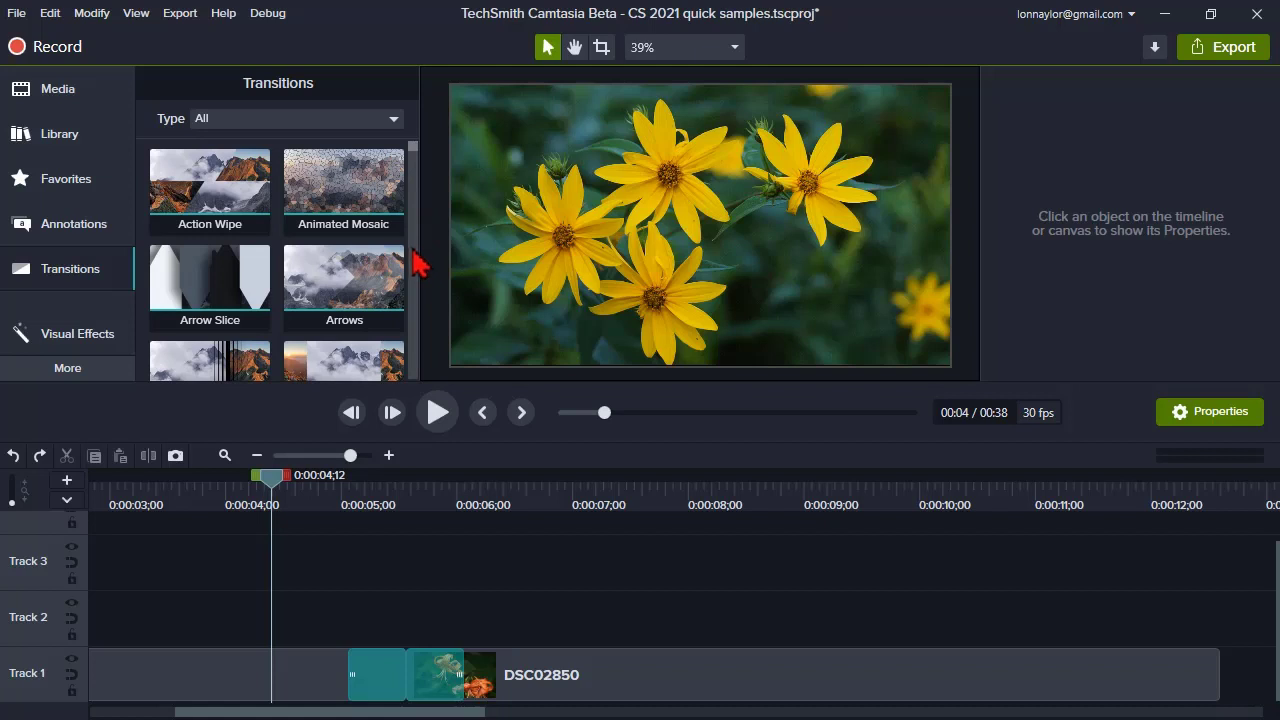
left_click(438, 420)
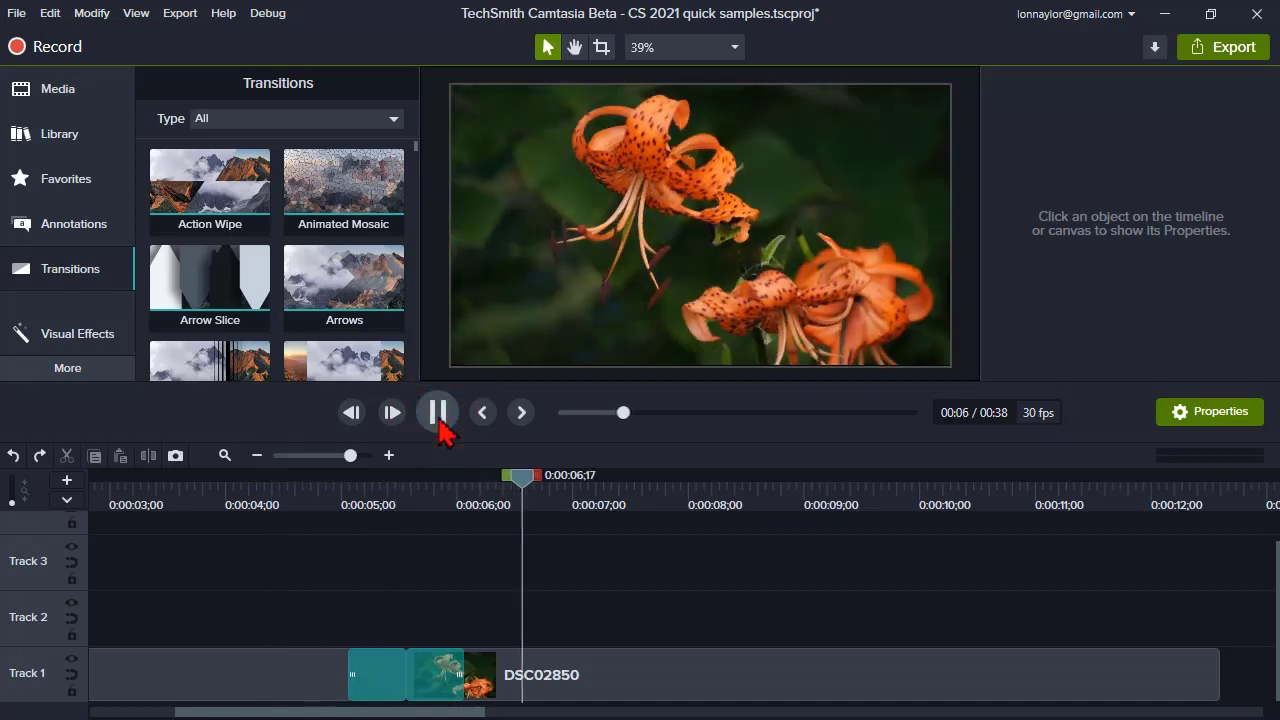
left_click(438, 414)
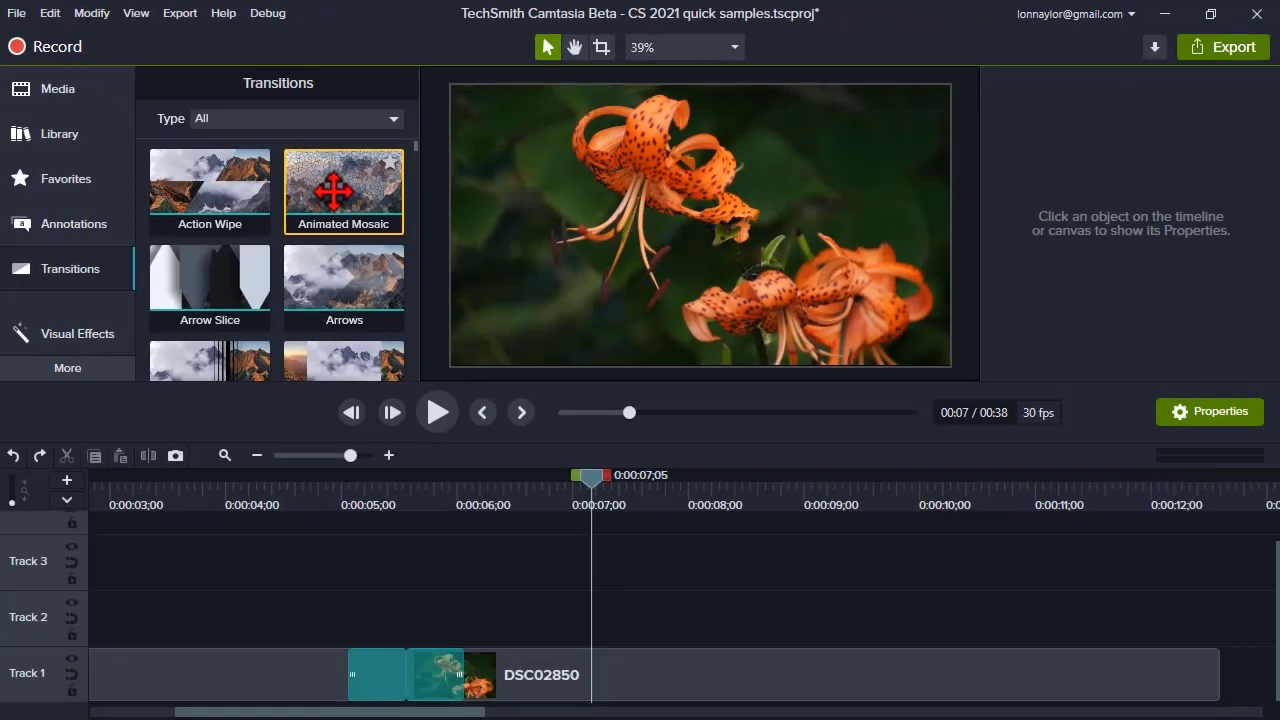
- Replace the Morph transition between the flower clips with Animated Mosaic
left_click_drag(333, 190, 410, 538)
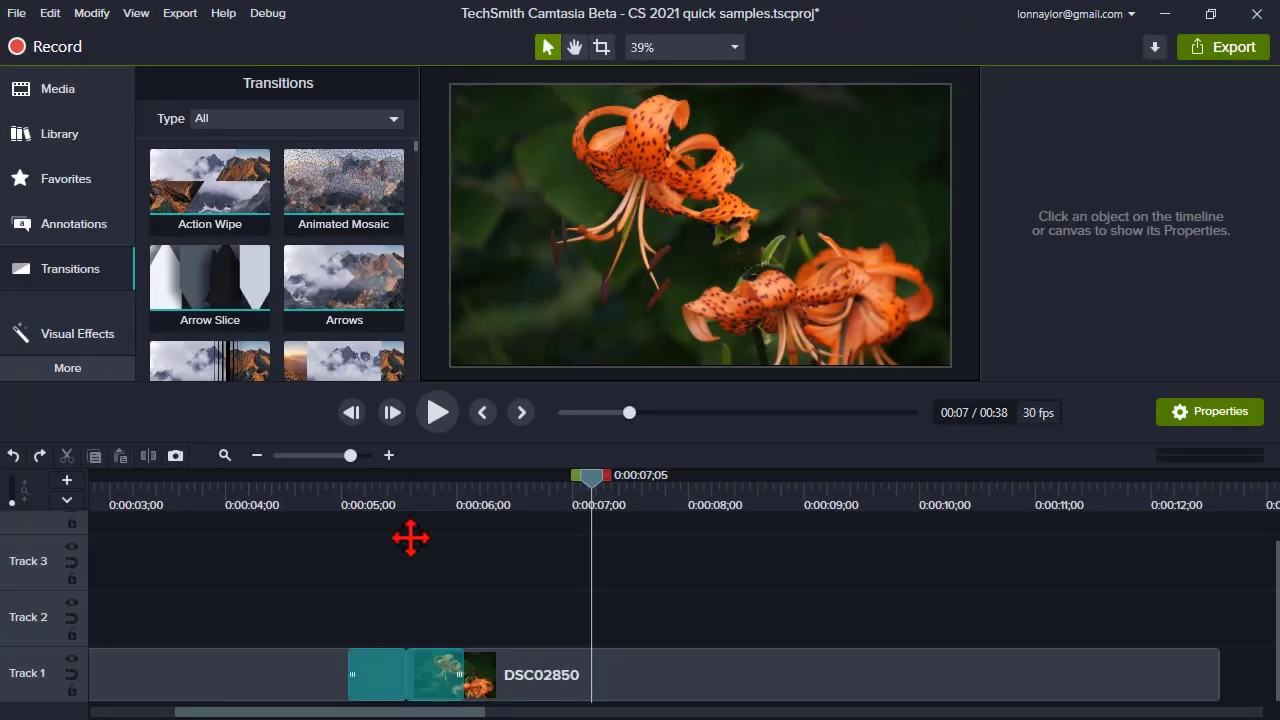
left_click(385, 680)
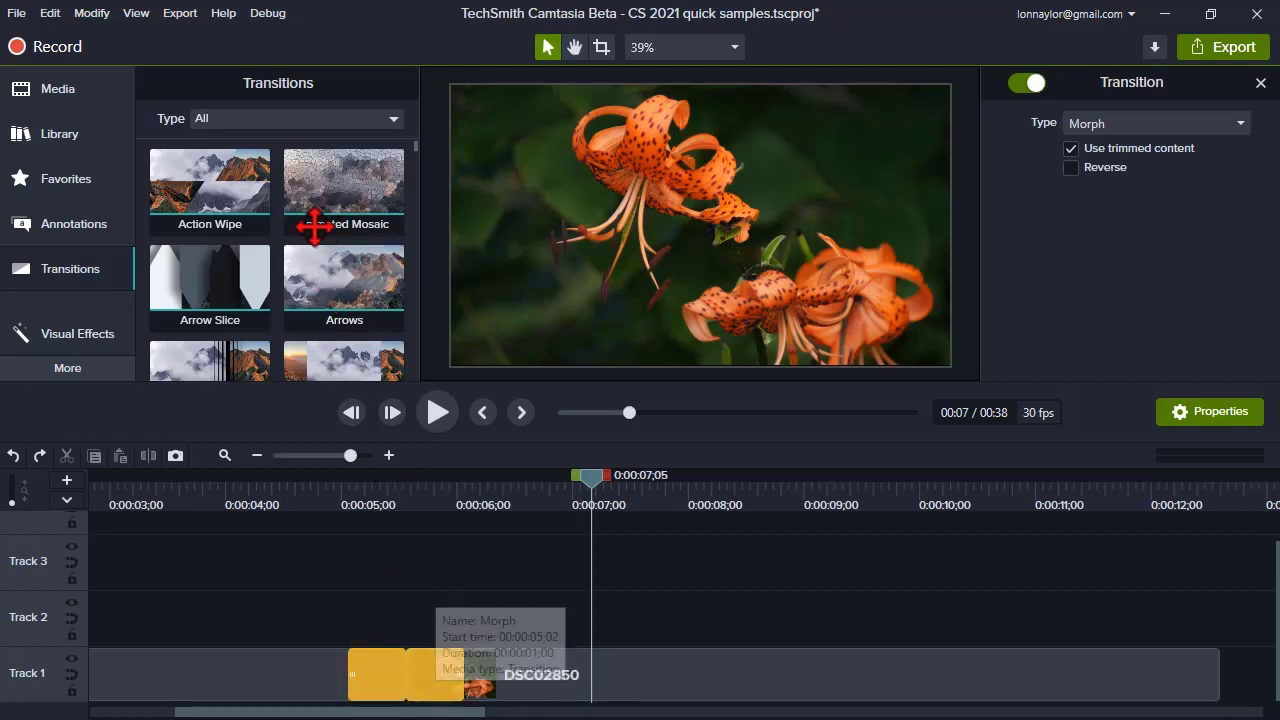
left_click_drag(317, 200, 386, 677)
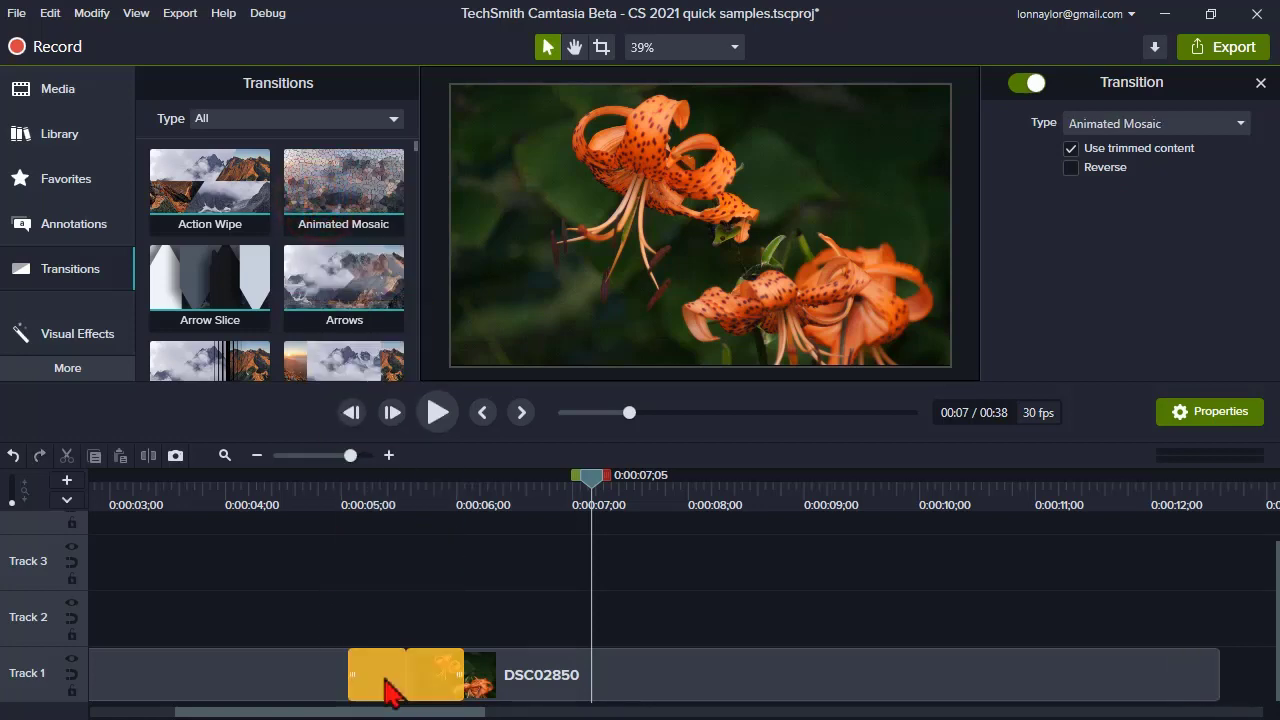
- Preview Animated Mosaic from just before the transition, stopping at 0:00:06;29, then scroll the Transitions list down
left_click(316, 498)
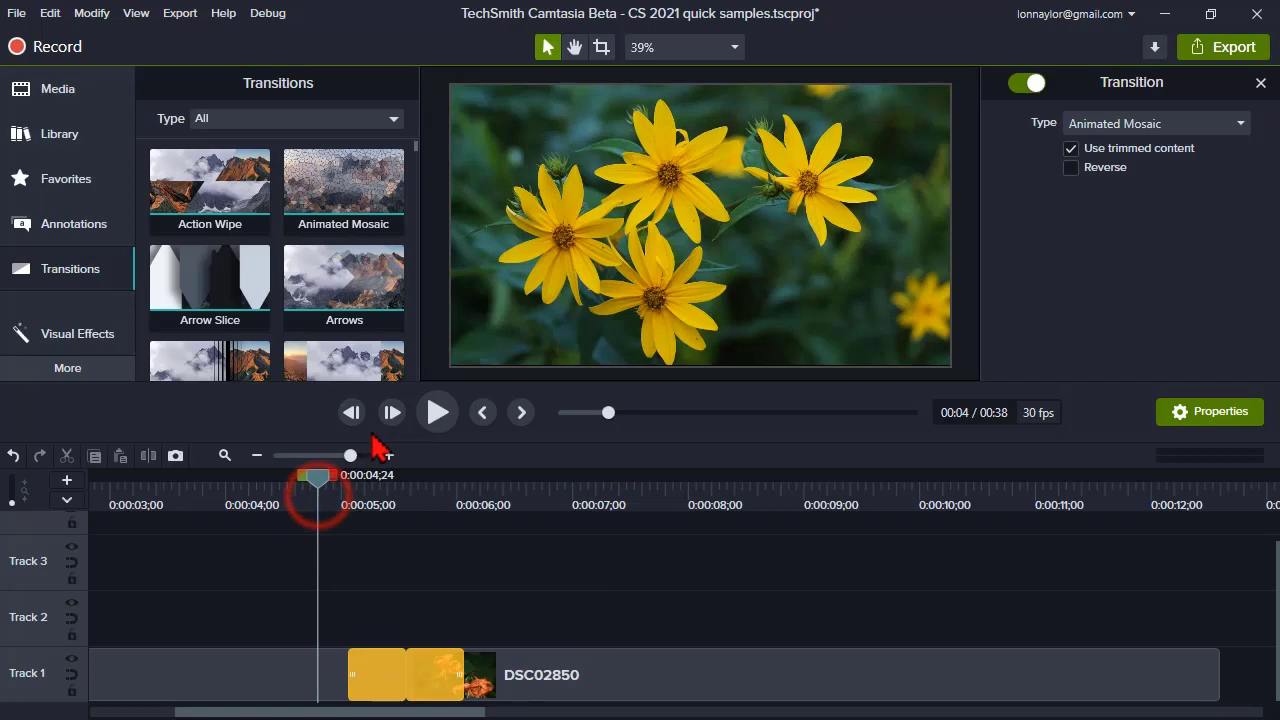
left_click(436, 418)
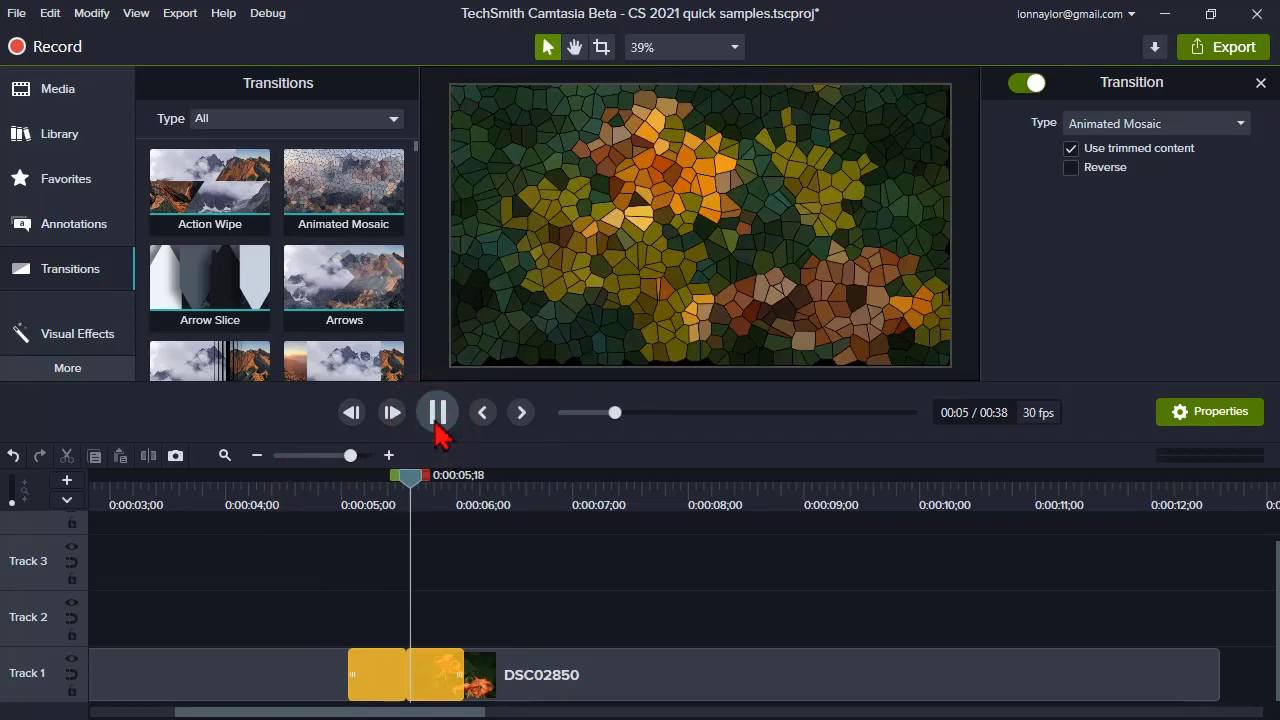
left_click(438, 416)
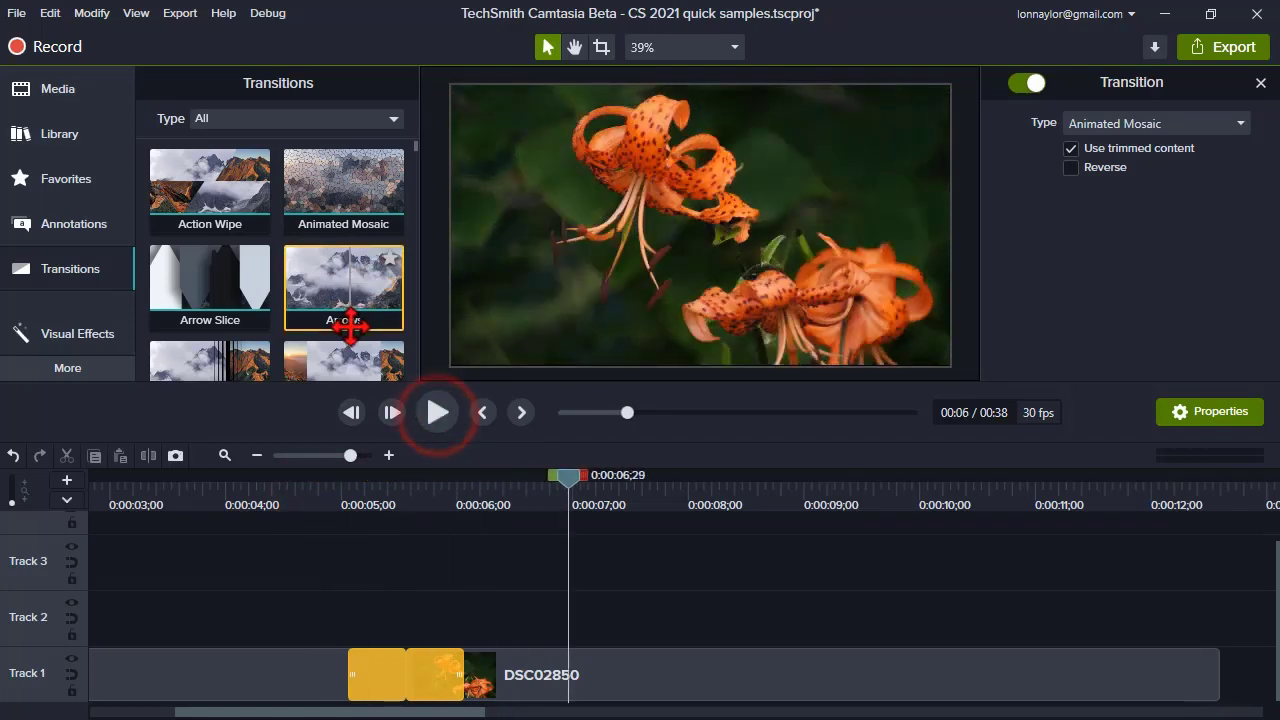
scroll(348, 333, "down", 1)
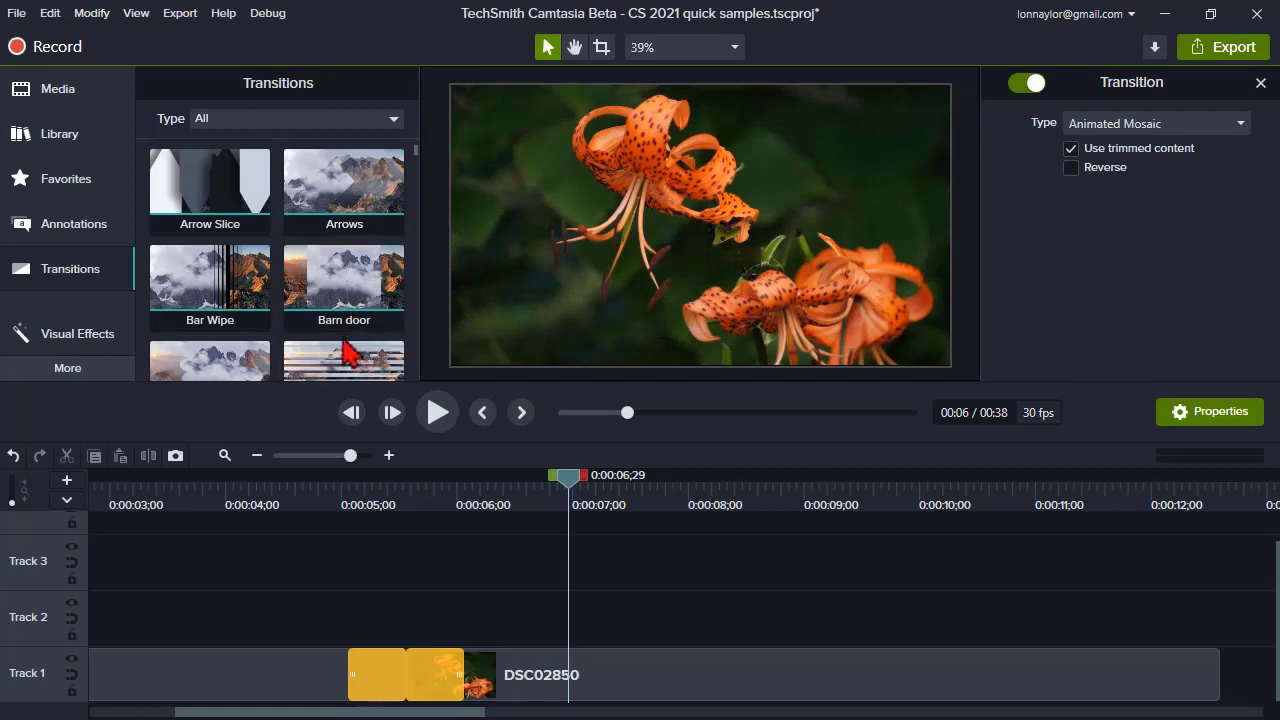
scroll(345, 355, "down", 1)
scroll(330, 368, "down", 1)
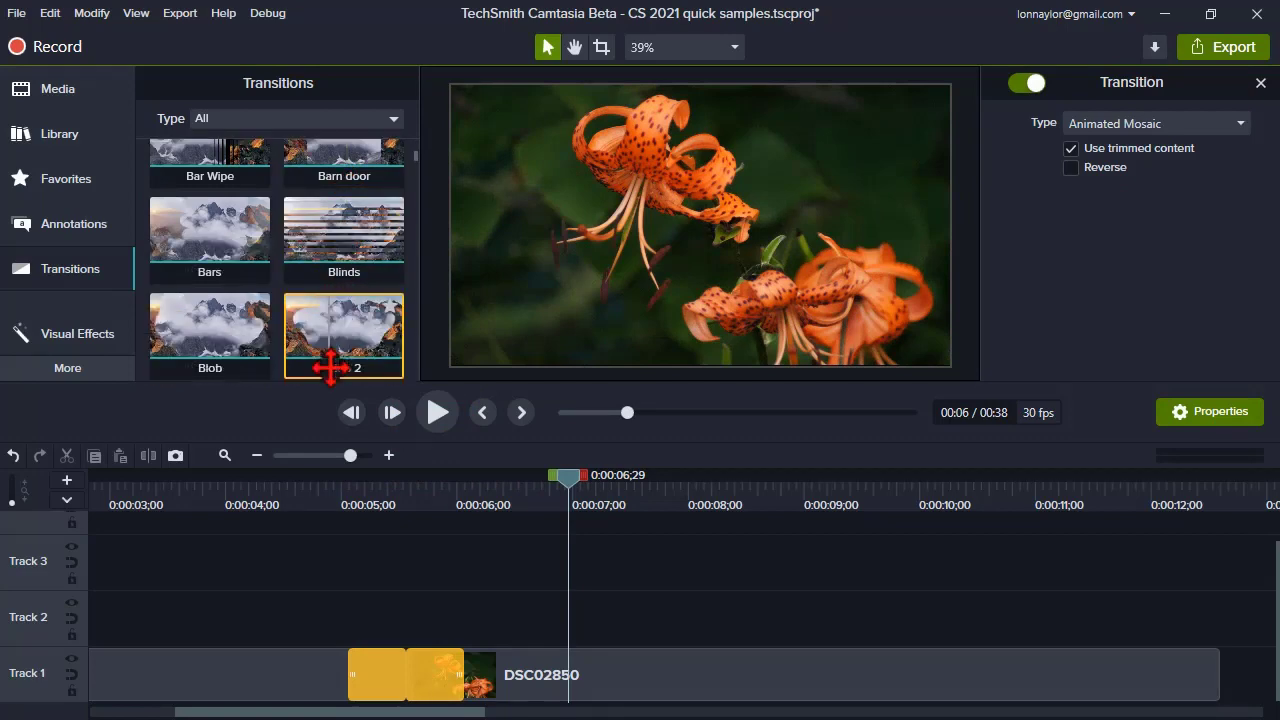
scroll(330, 368, "down", 1)
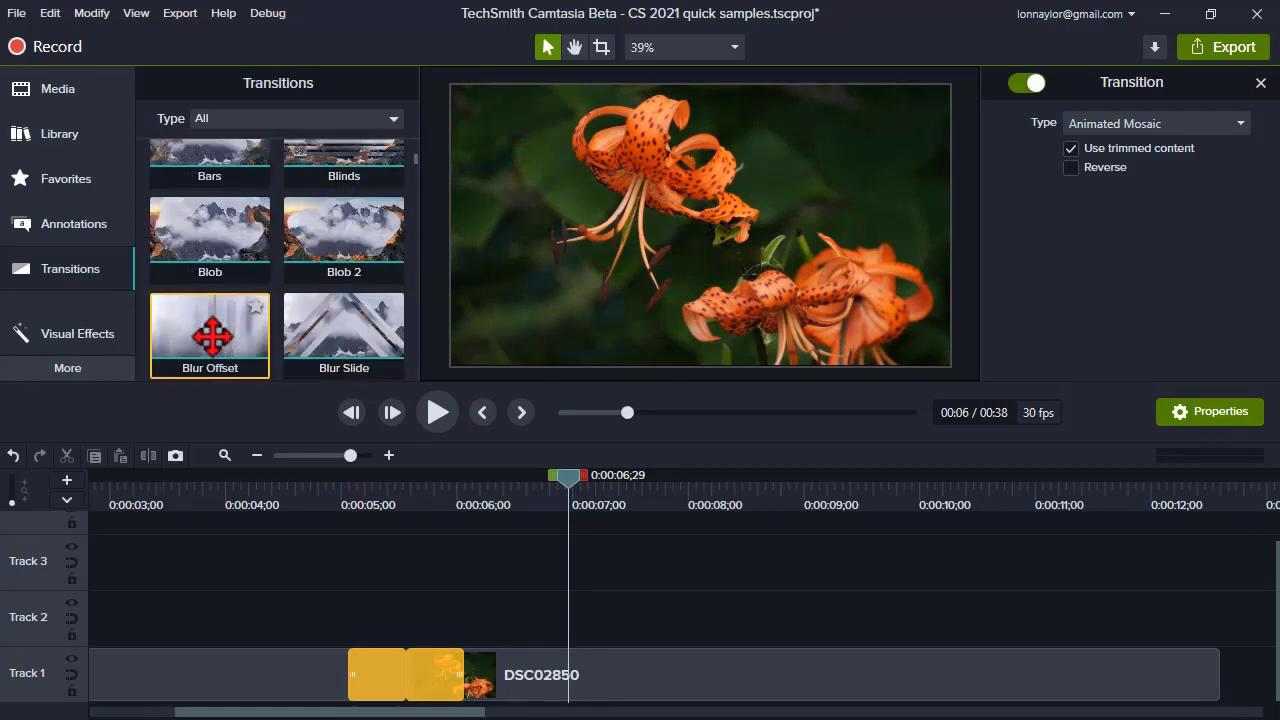
- Swap in Blur Offset as the flower transition and preview it
left_click_drag(220, 343, 386, 686)
left_click(318, 505)
left_click(436, 412)
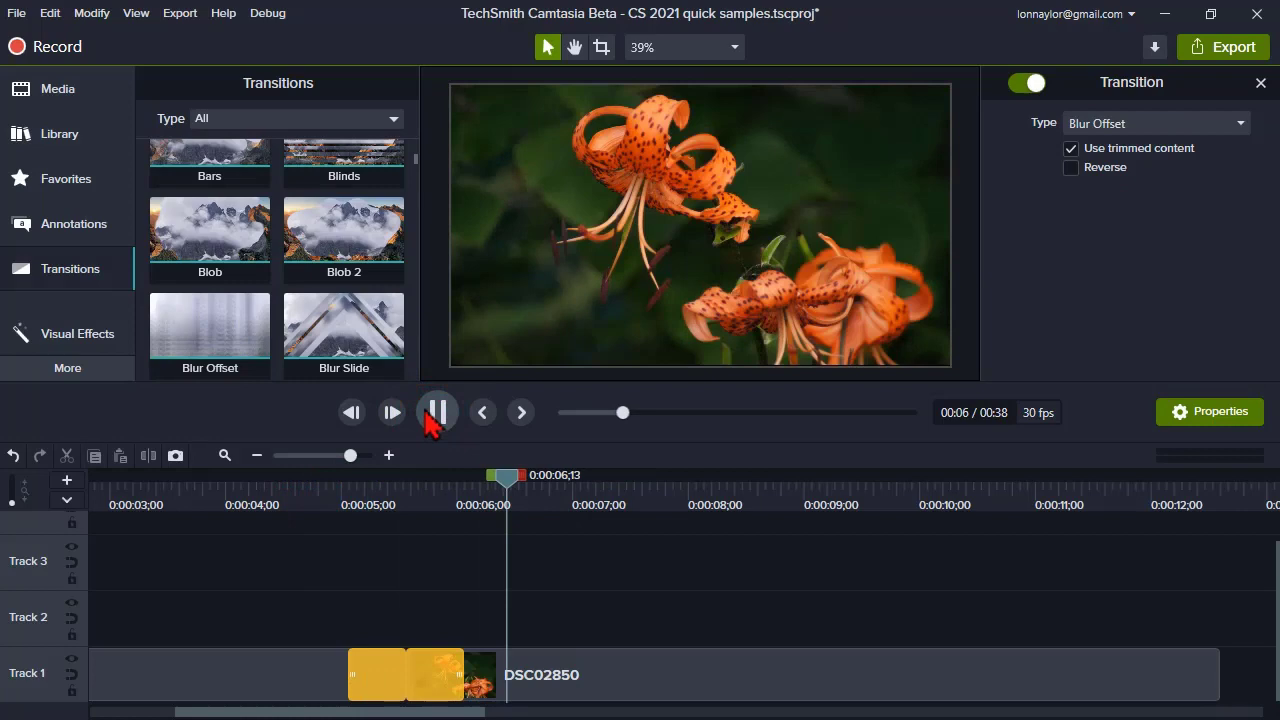
left_click(432, 412)
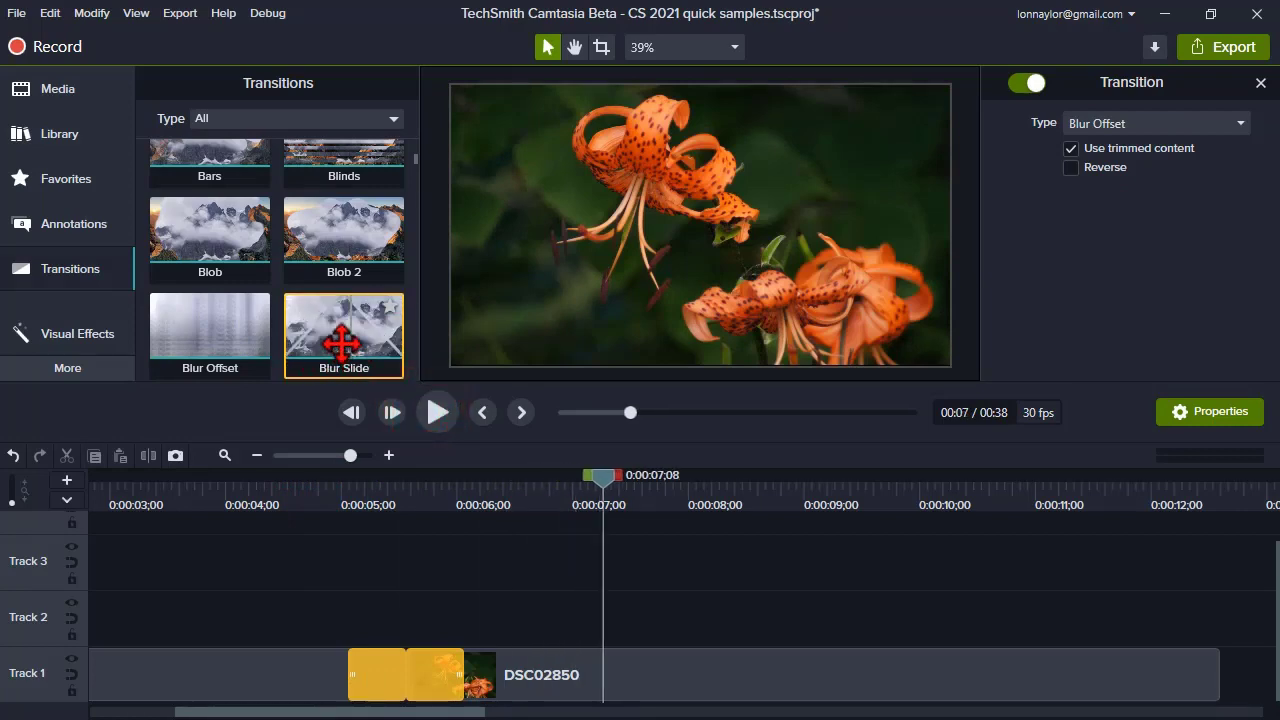
- Replace Blur Offset with Blur Spin and preview it, stopping at 0:00:07;15
scroll(340, 340, "down", 1)
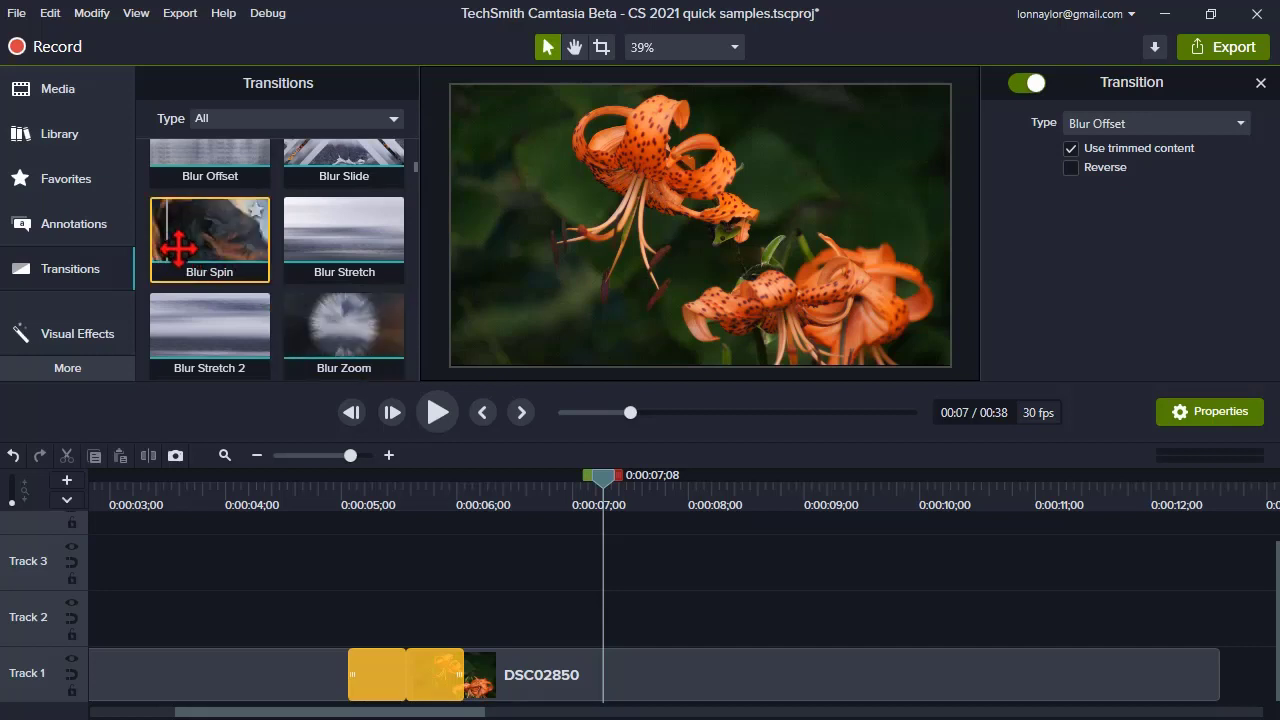
left_click_drag(180, 246, 402, 684)
left_click(323, 506)
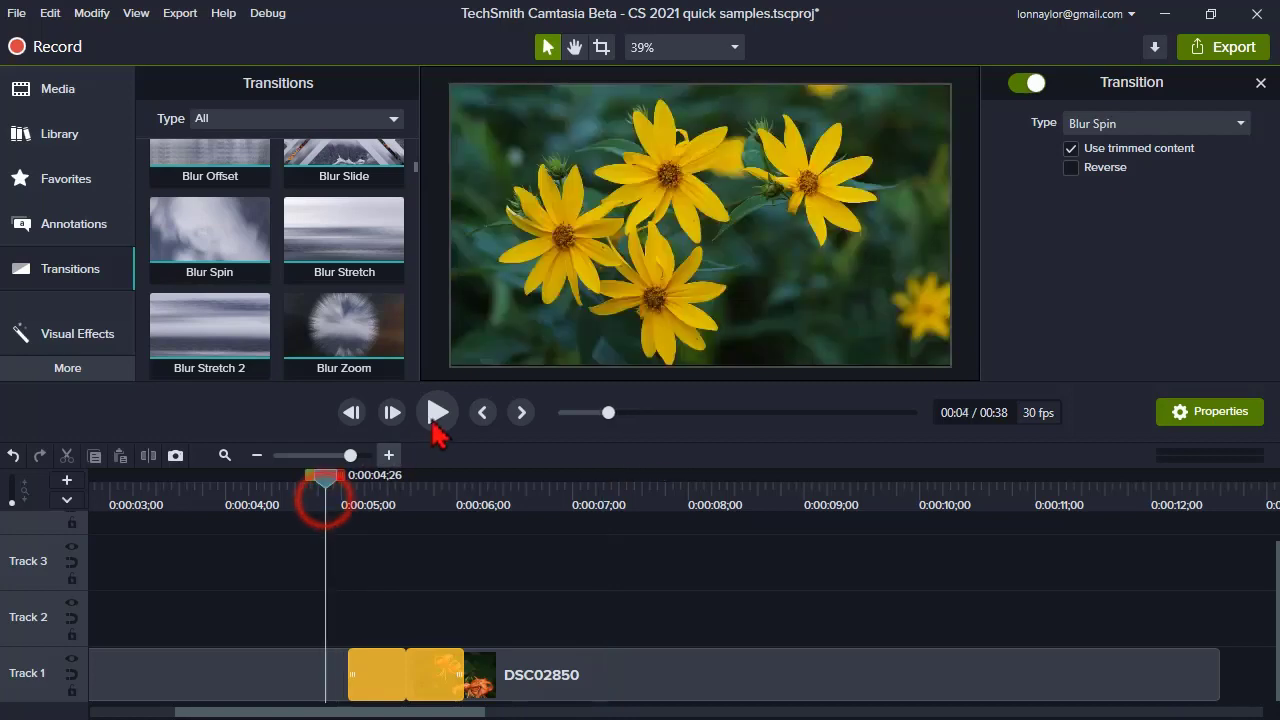
left_click(437, 410)
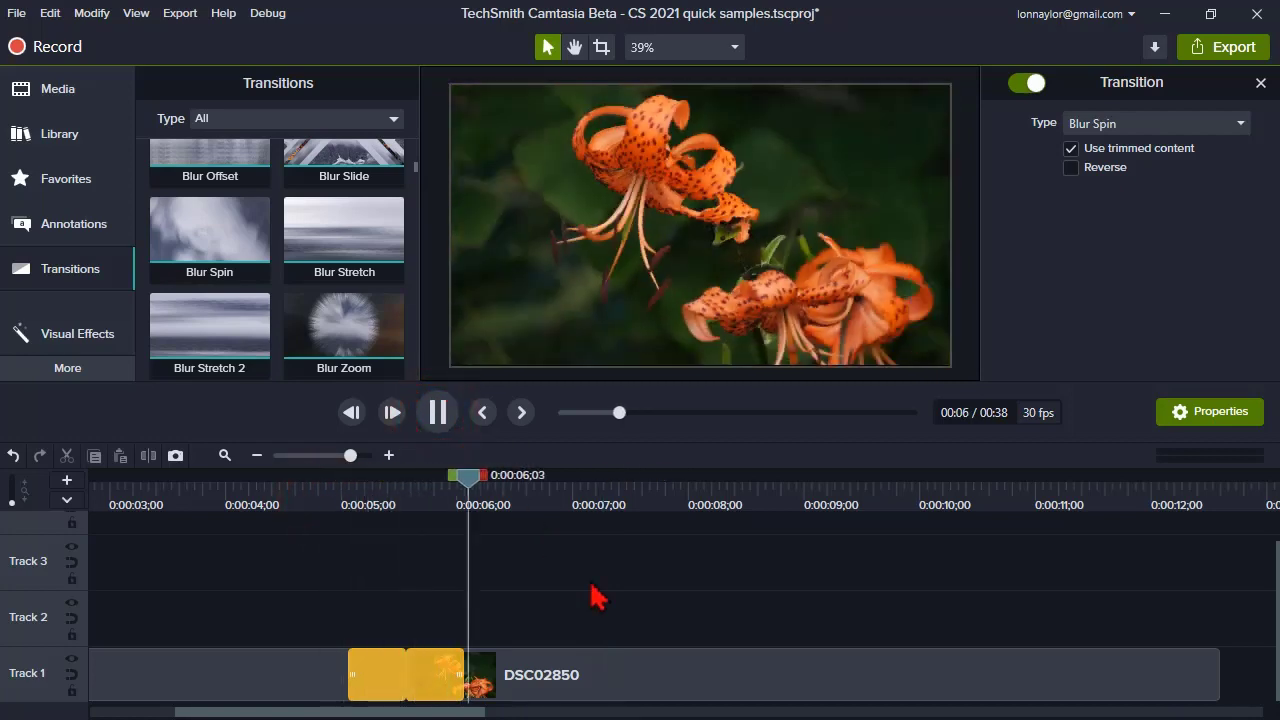
left_click(433, 414)
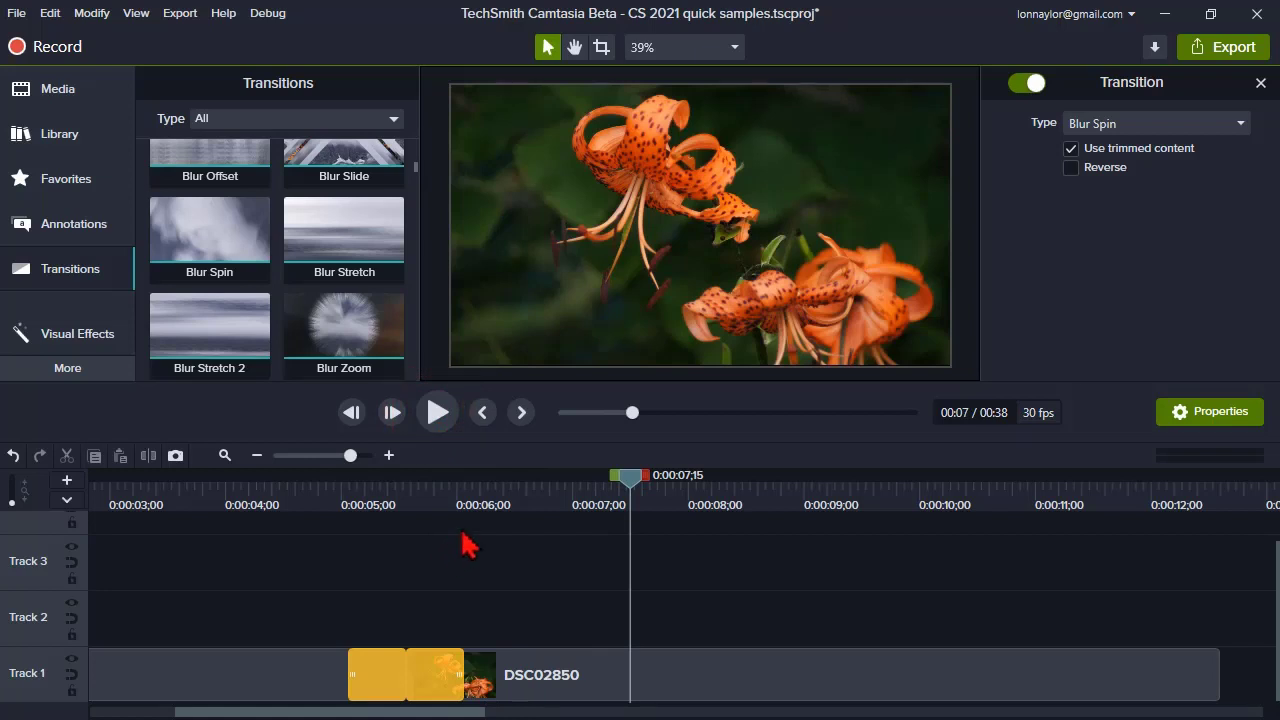
- Zoom the timeline out and add the favorite yellow circle shape at 0:00:13;29
left_click(340, 456)
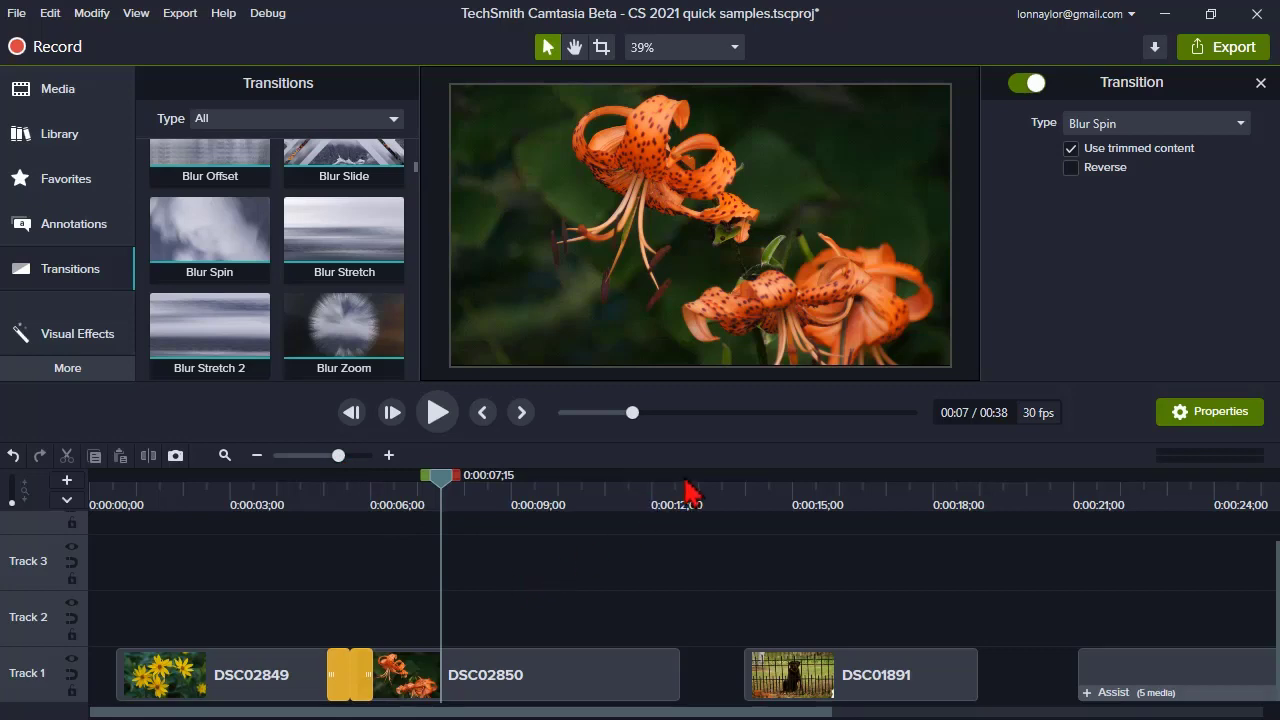
left_click_drag(700, 495, 750, 510)
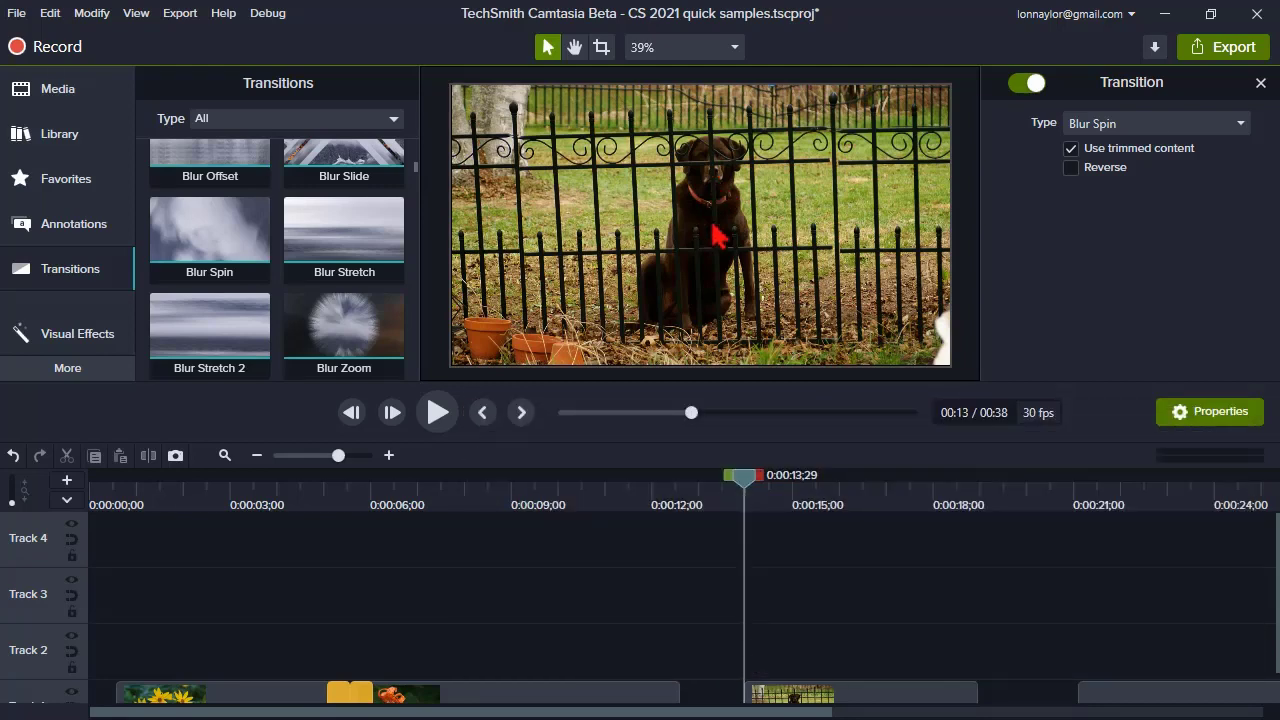
left_click(66, 186)
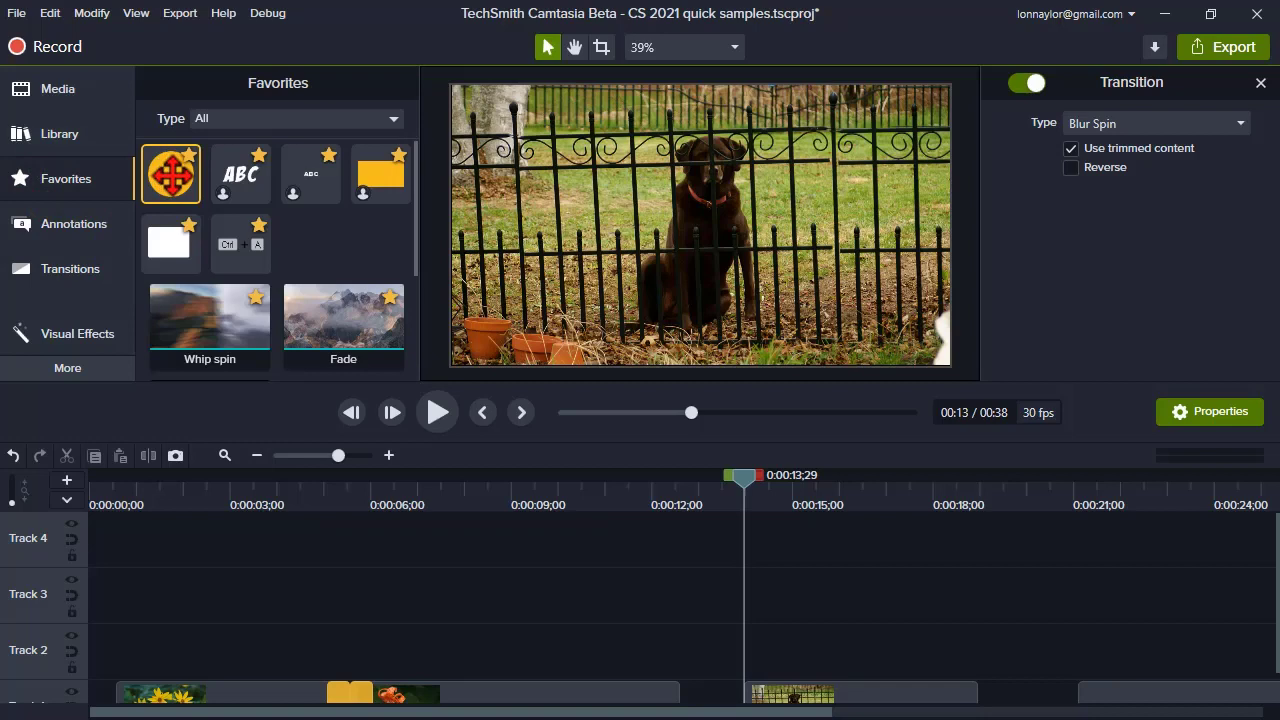
right_click(171, 174)
left_click(188, 190)
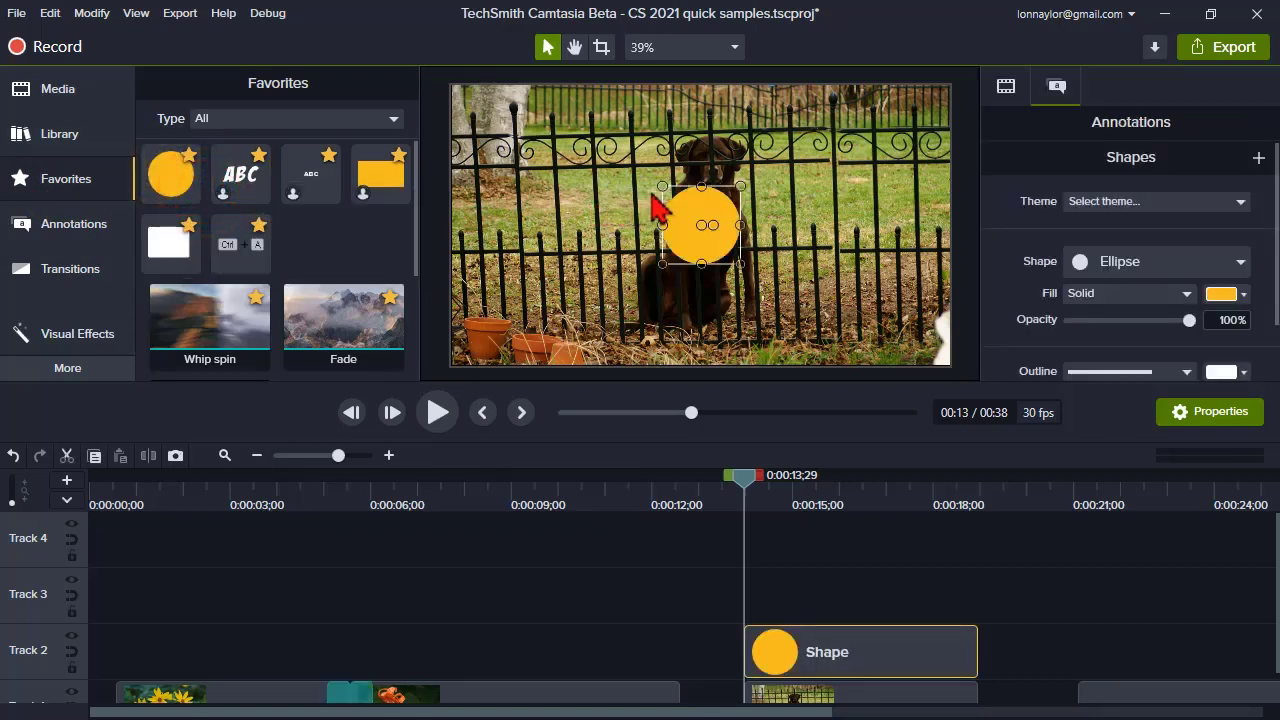
- Enlarge the ellipse over the dog, drop its opacity to 75%, and centre it on the canvas
left_click_drag(740, 186, 884, 126)
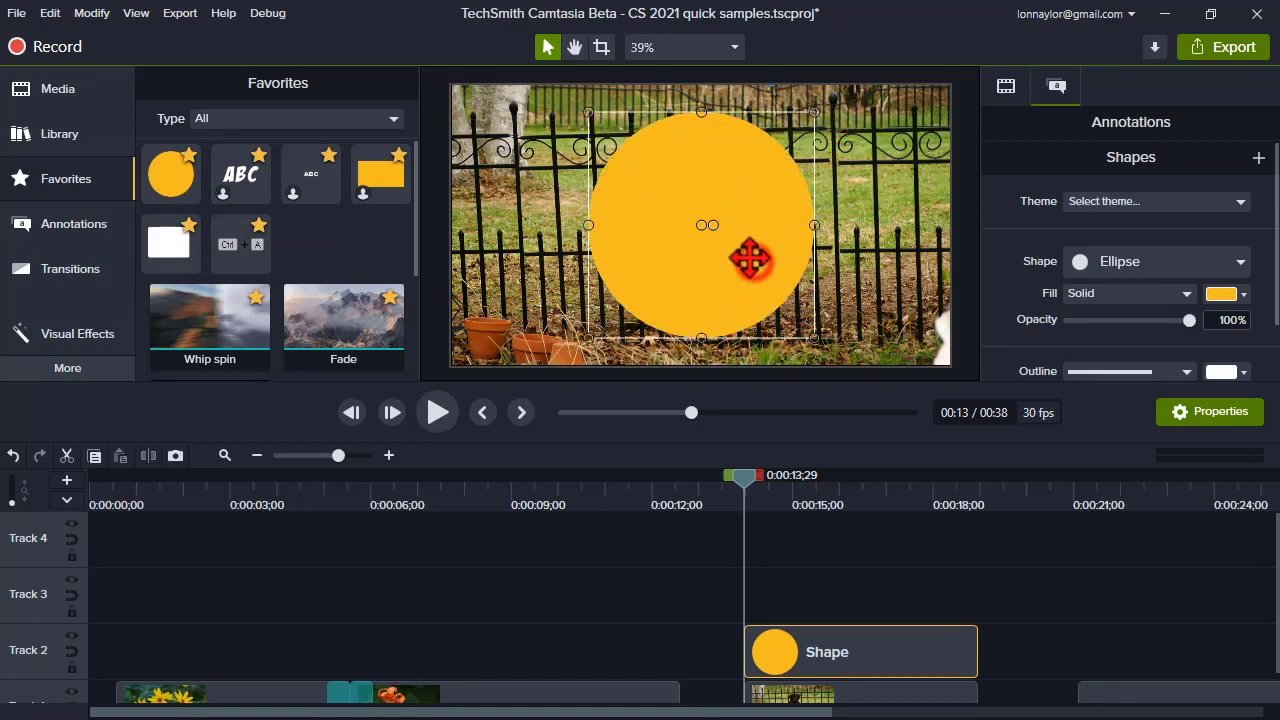
left_click_drag(750, 260, 736, 249)
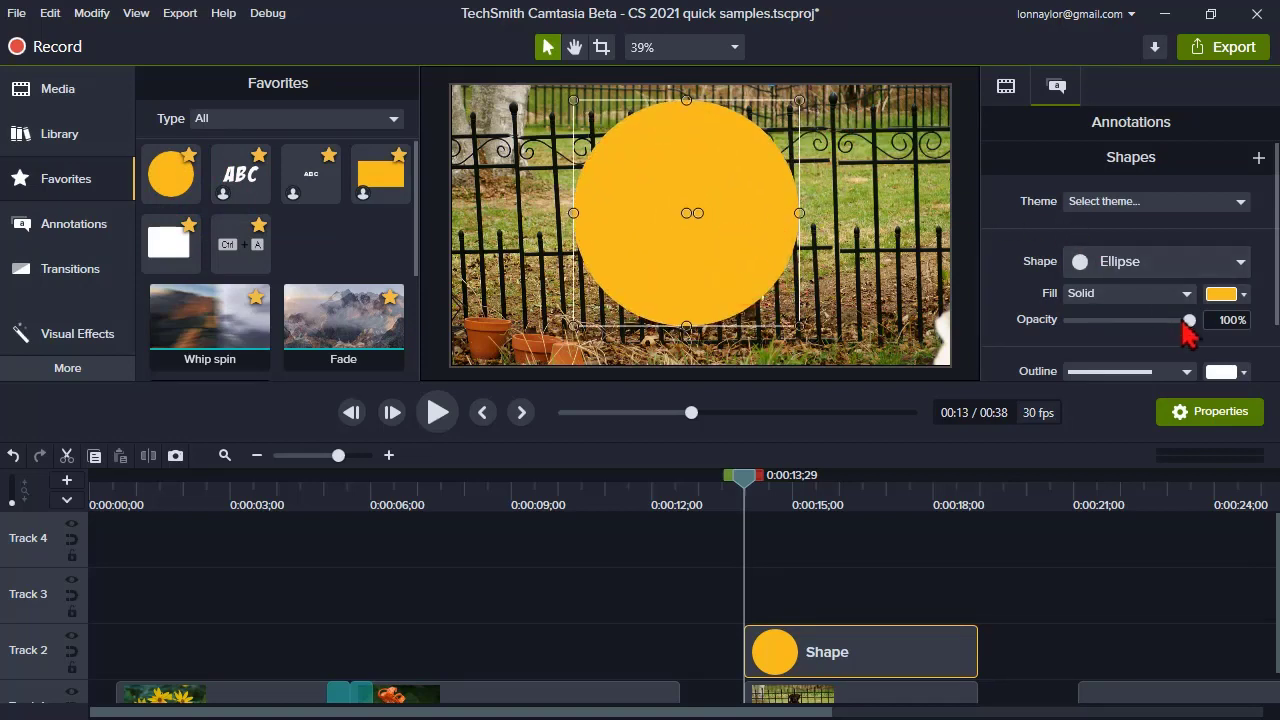
left_click_drag(1189, 321, 1168, 322)
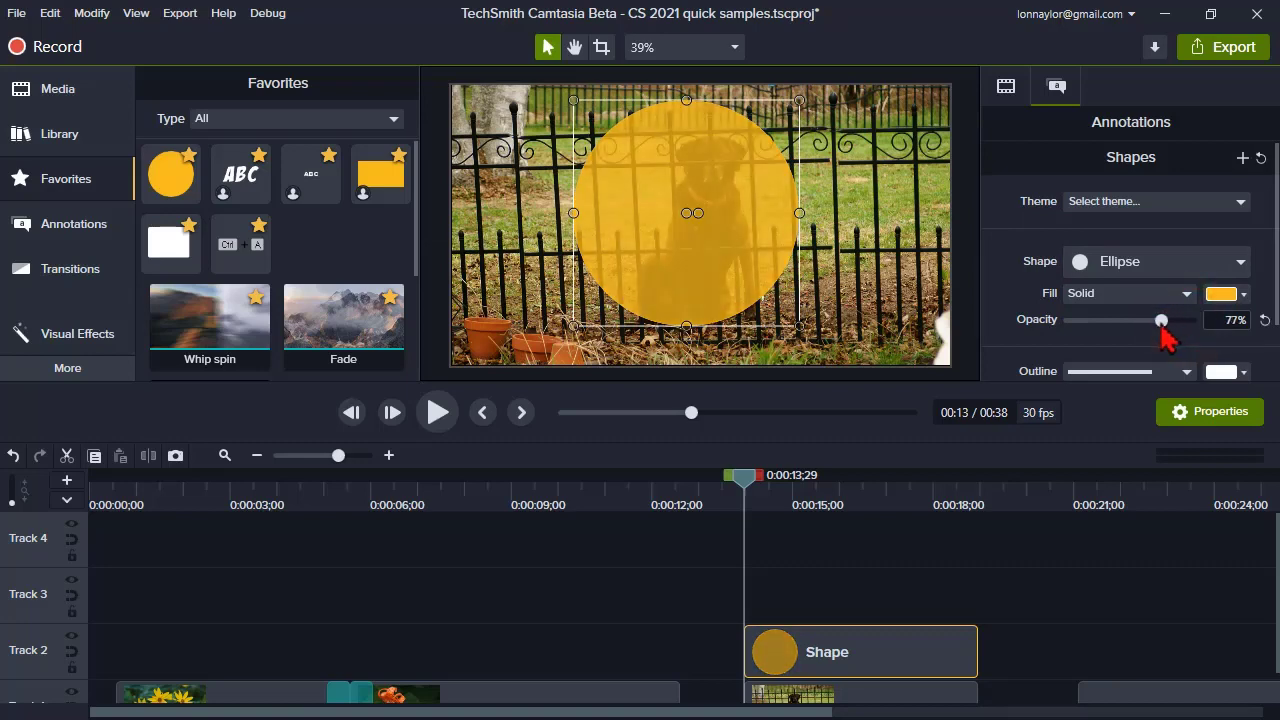
left_click_drag(750, 265, 763, 276)
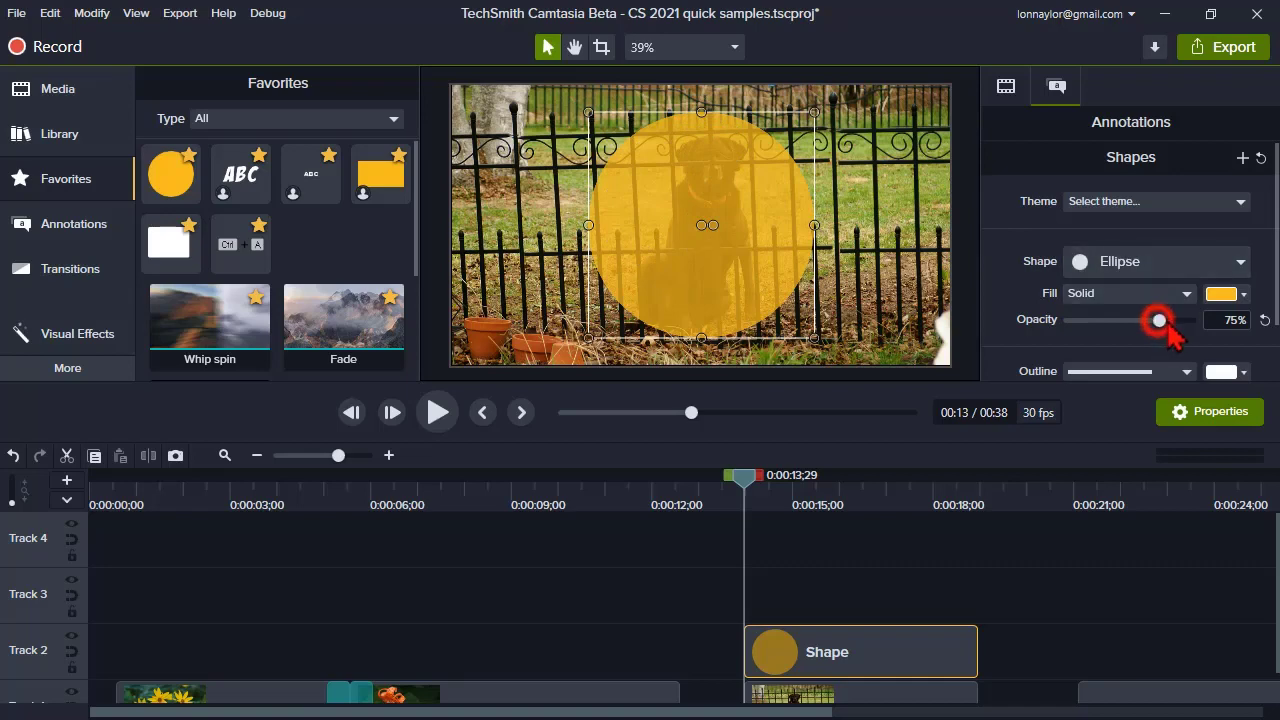
- Return the ellipse to 100% opacity and try Track 2's Alpha matte before resetting it to None
left_click_drag(1159, 320, 1198, 322)
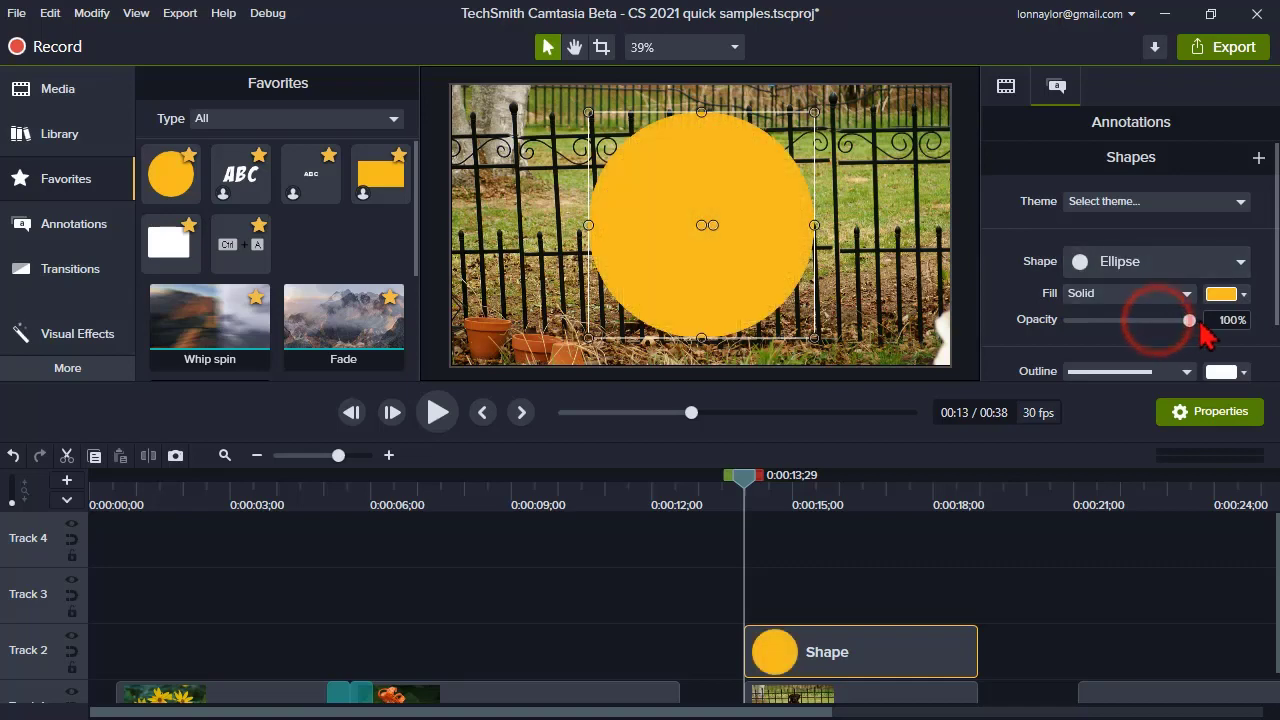
left_click(71, 645)
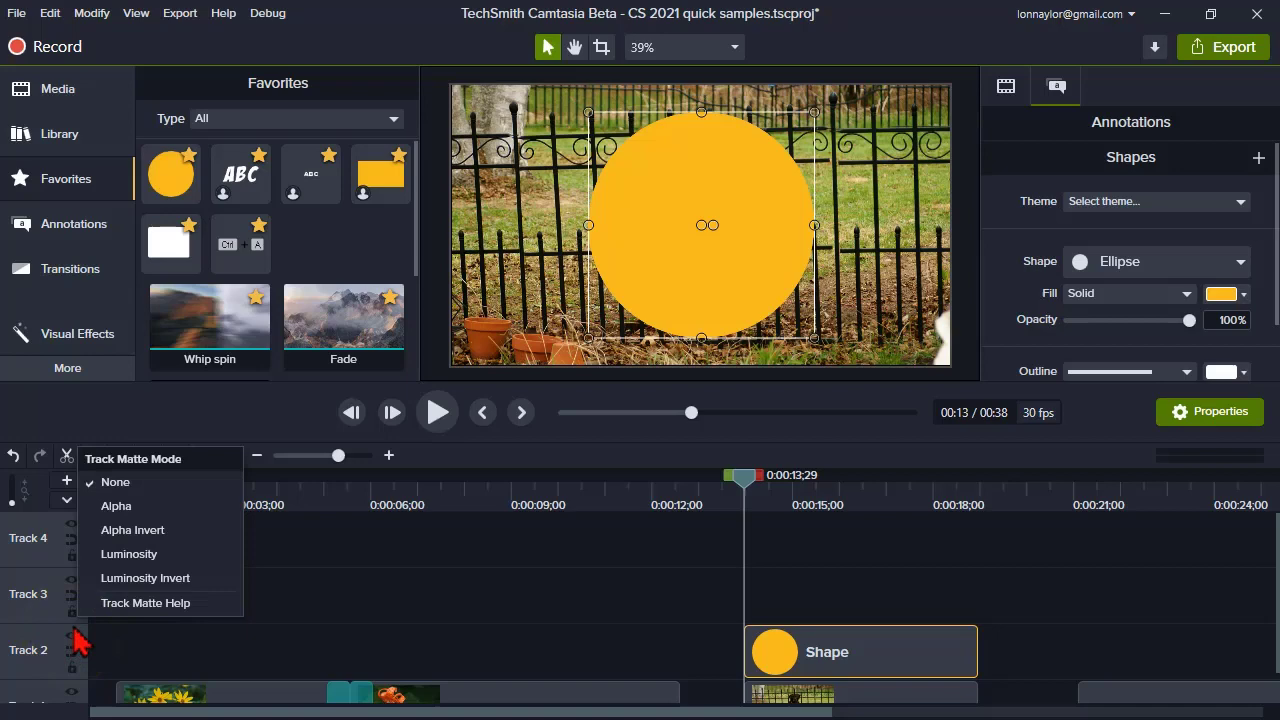
left_click(136, 510)
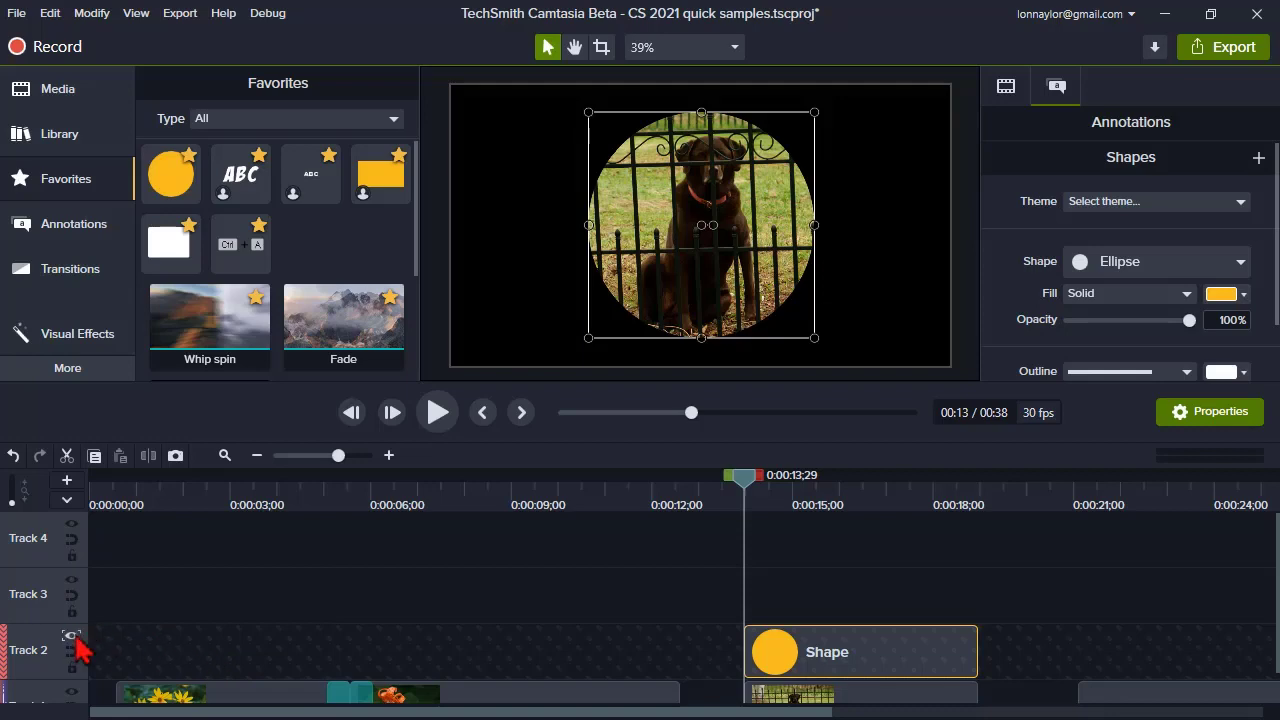
left_click(72, 637)
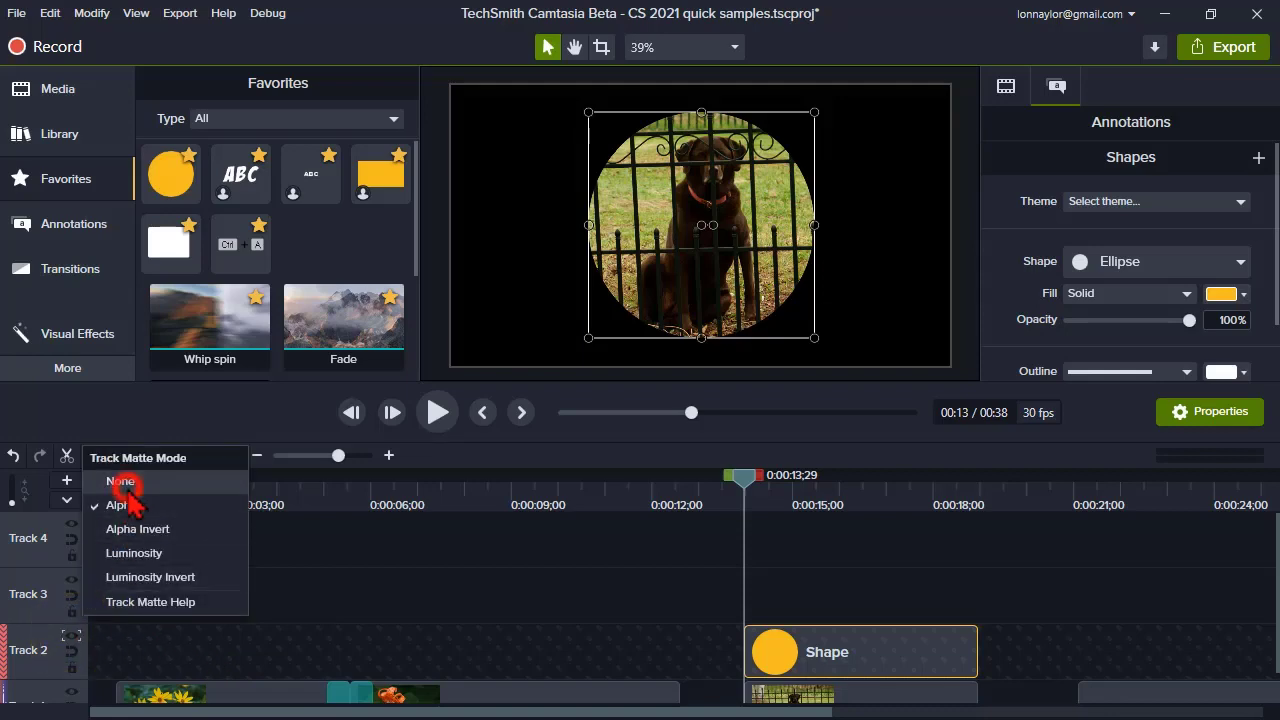
left_click(122, 483)
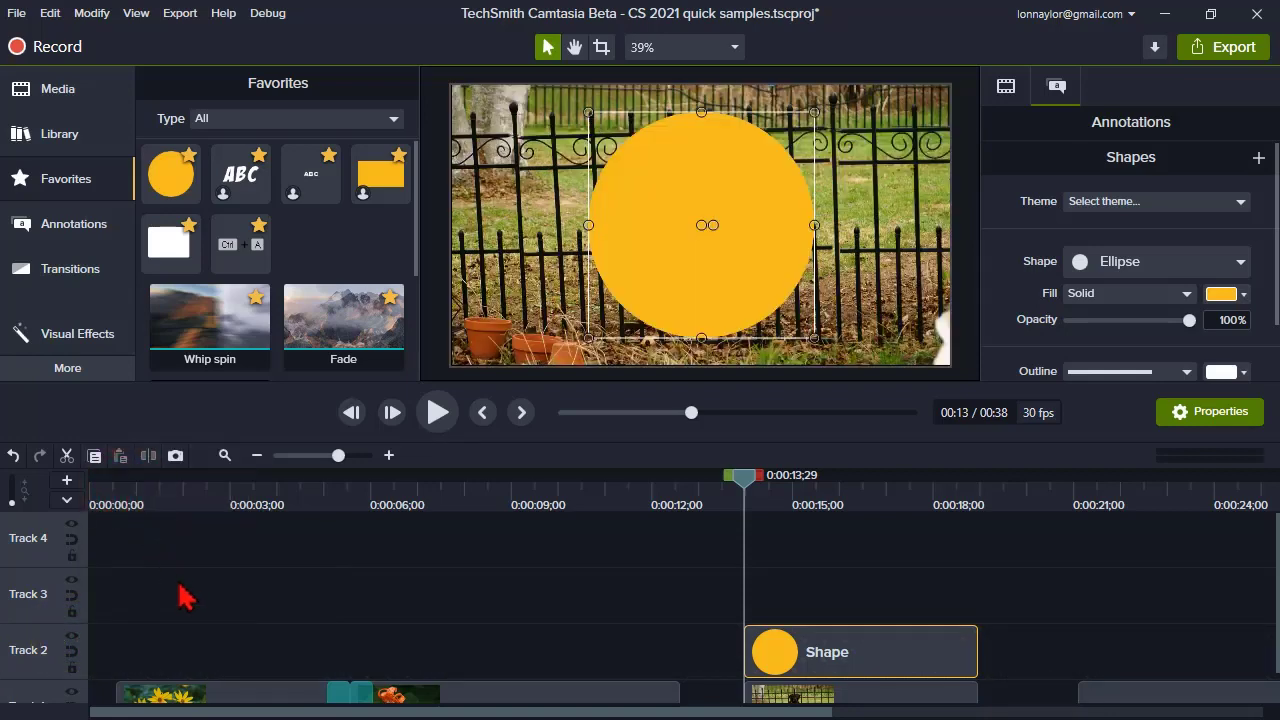
- Apply the Media Matte visual effect to the Shape clip, leaving its mode on Alpha
left_click(80, 337)
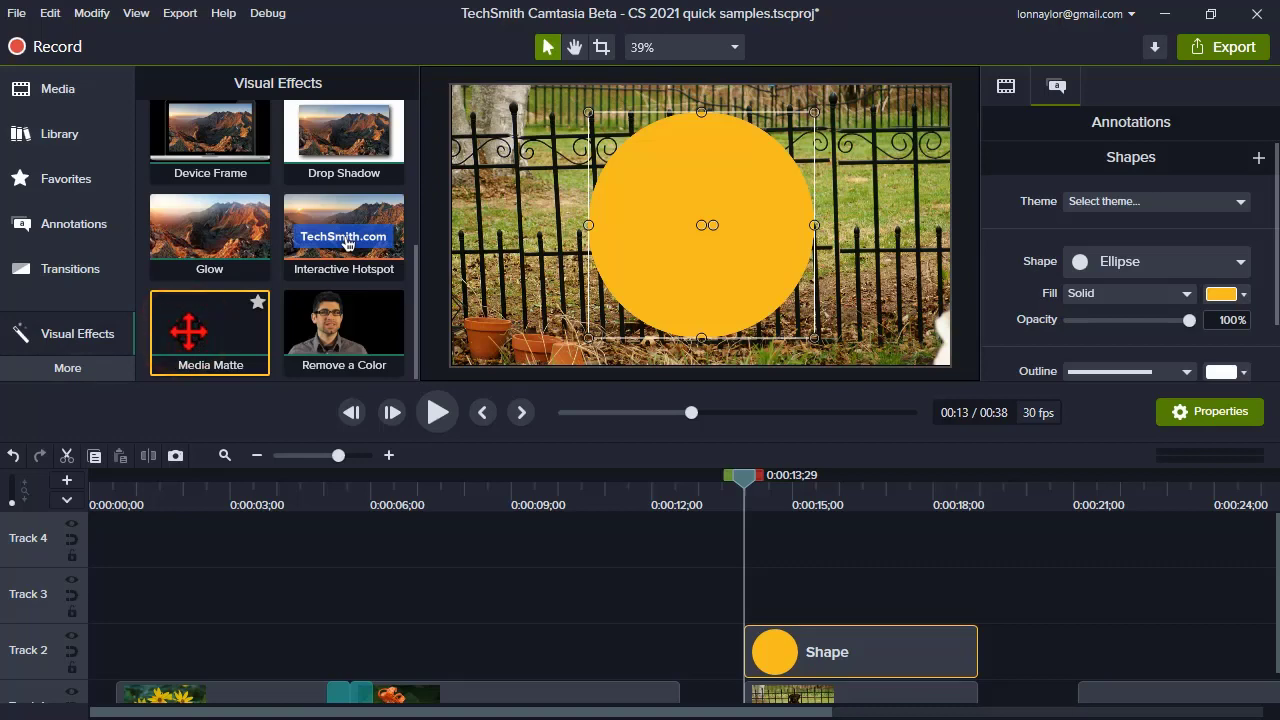
left_click_drag(244, 343, 847, 648)
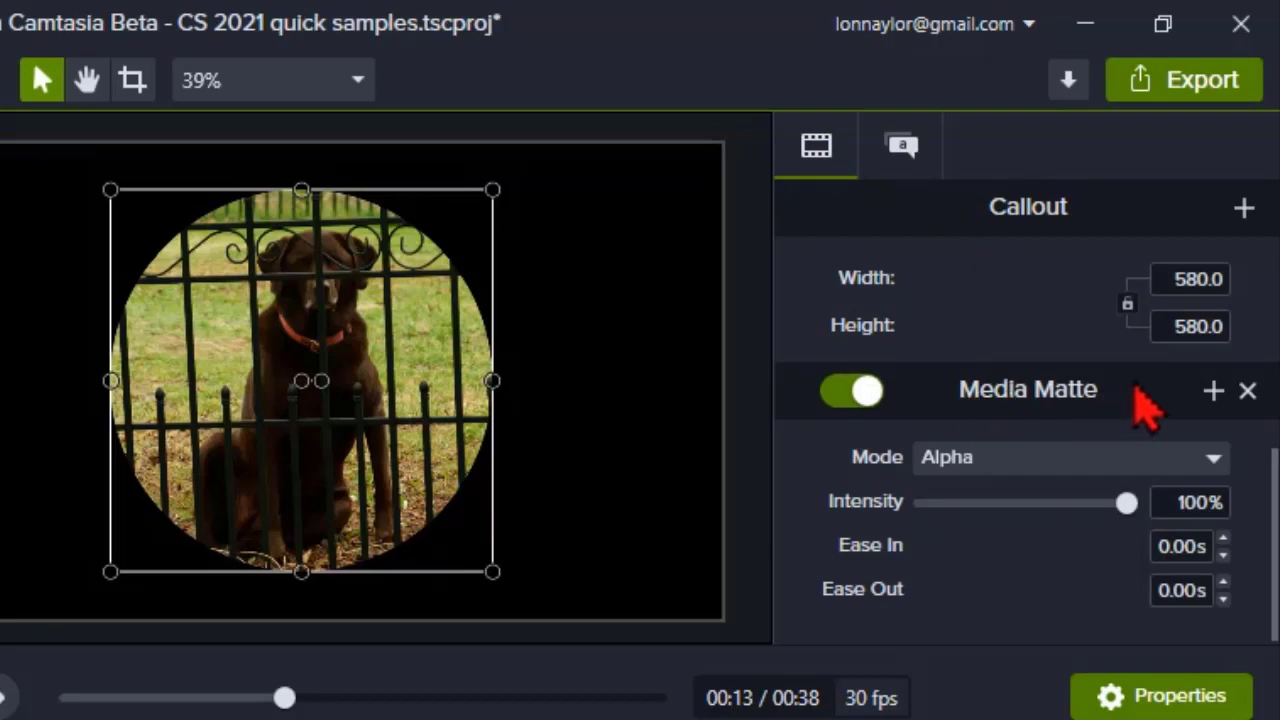
left_click(1214, 459)
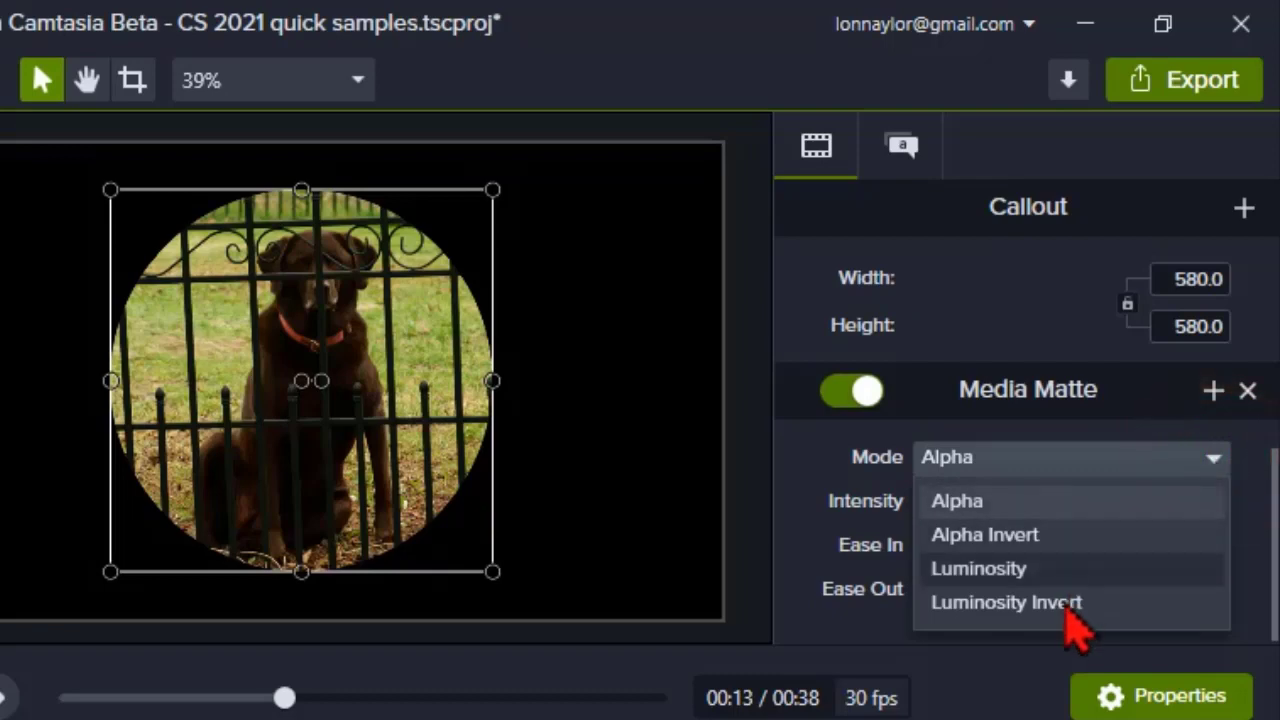
left_click(1048, 645)
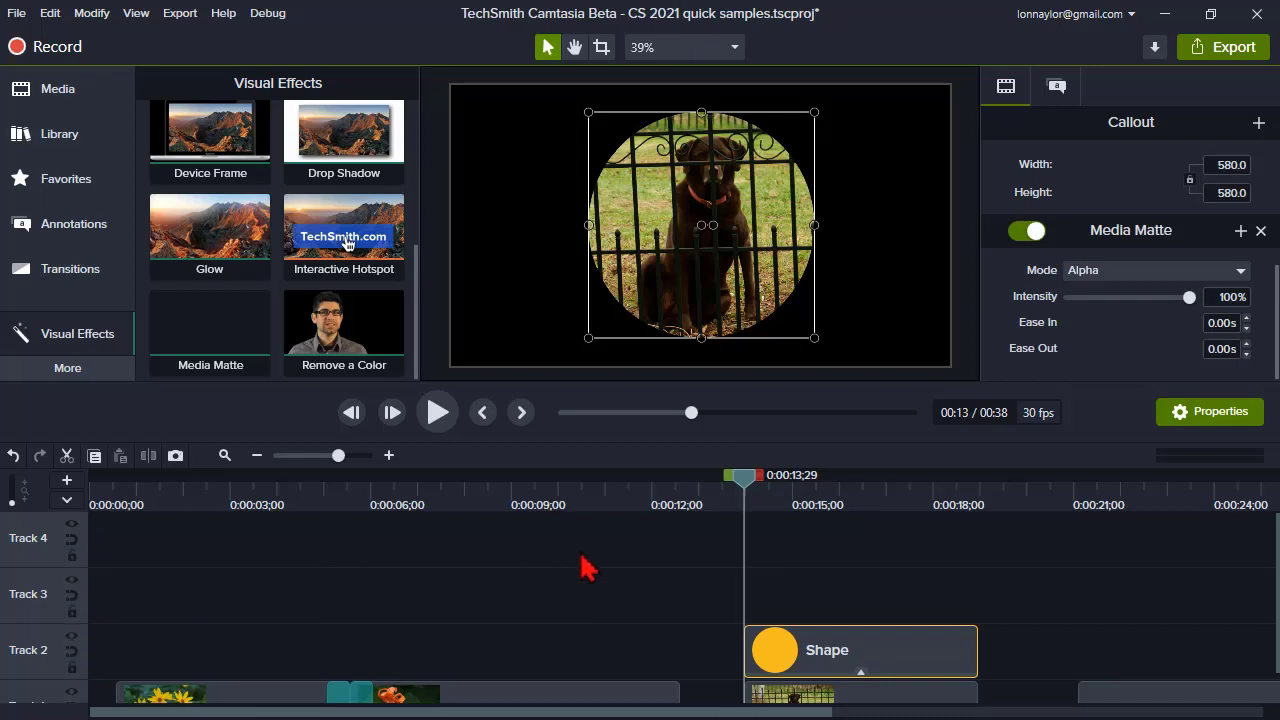
- Resize the matte ellipse into an 875 × 542 oval and recentre it over the dog
mouse_move(748, 640)
left_mouse_down()
mouse_move(775, 660)
mouse_move(771, 645)
left_mouse_up()
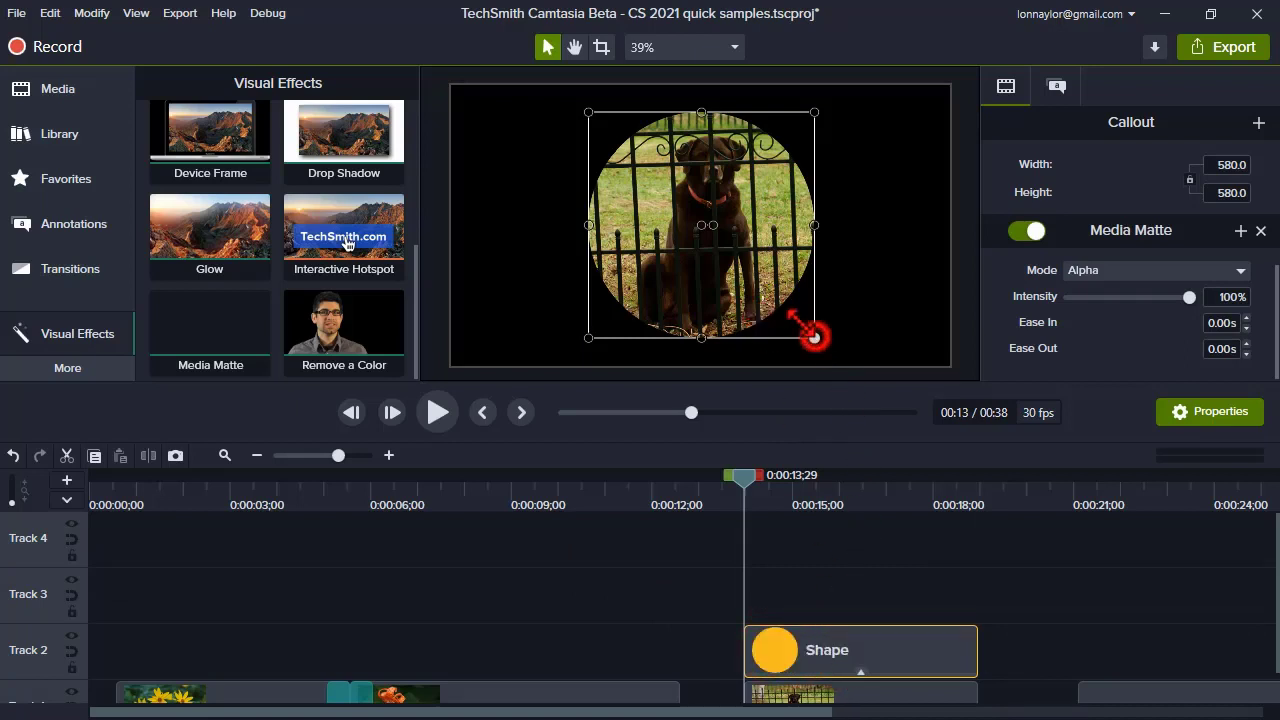
left_click_drag(814, 337, 920, 314)
left_click_drag(848, 274, 798, 275)
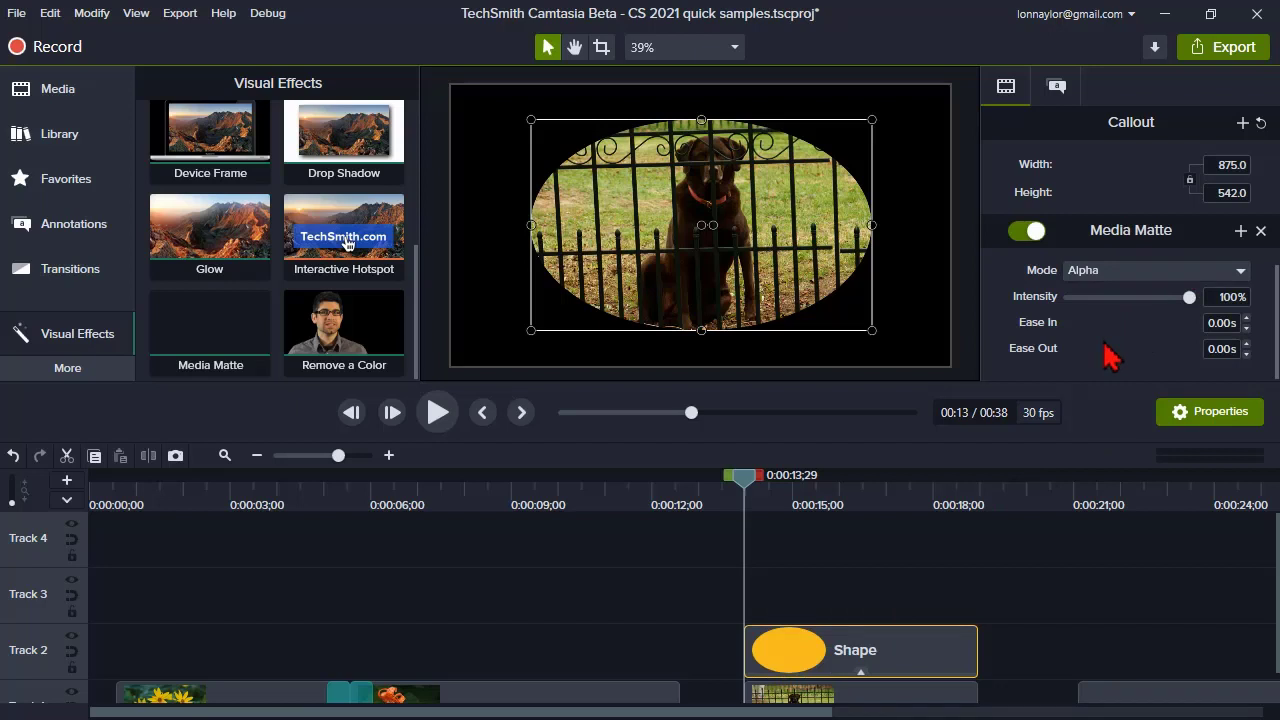
- Save the Media Matte settings as an 'Oval Matte' preset and drop it onto the Shape clip
left_click(1240, 231)
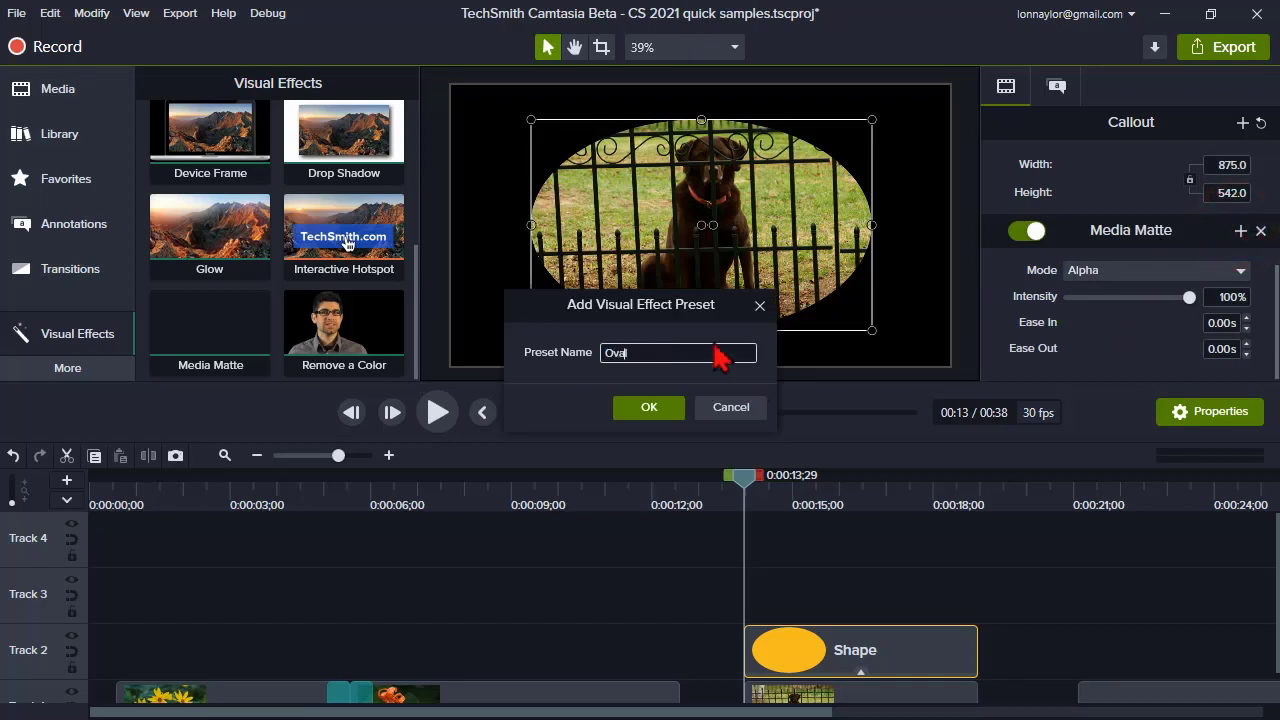
type("Oval Matte")
key("Return")
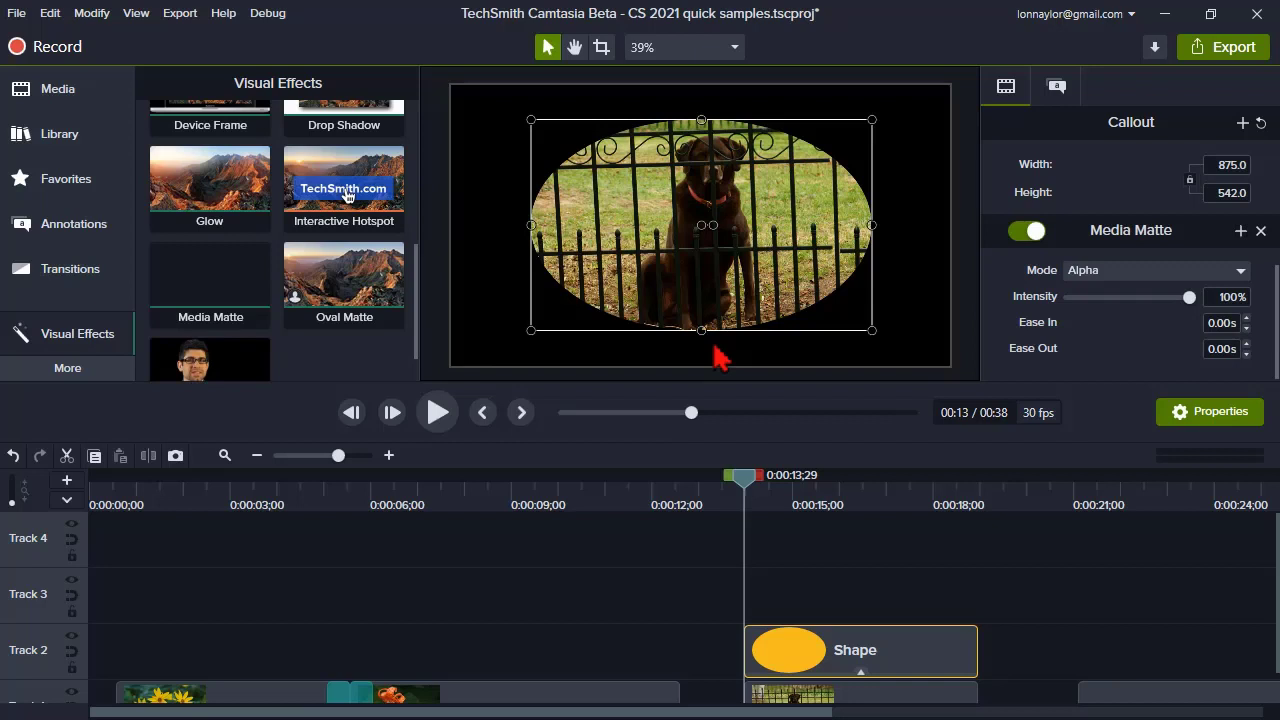
scroll(306, 330, "down", 1)
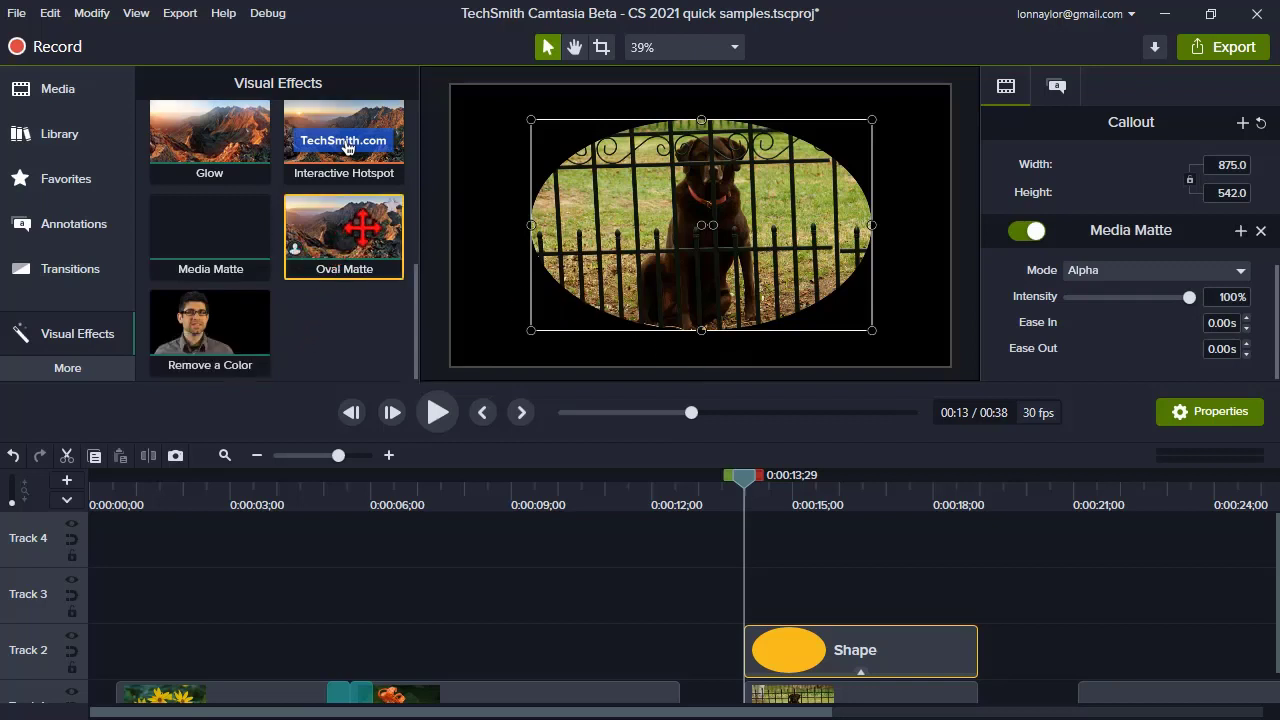
left_click_drag(329, 232, 703, 655)
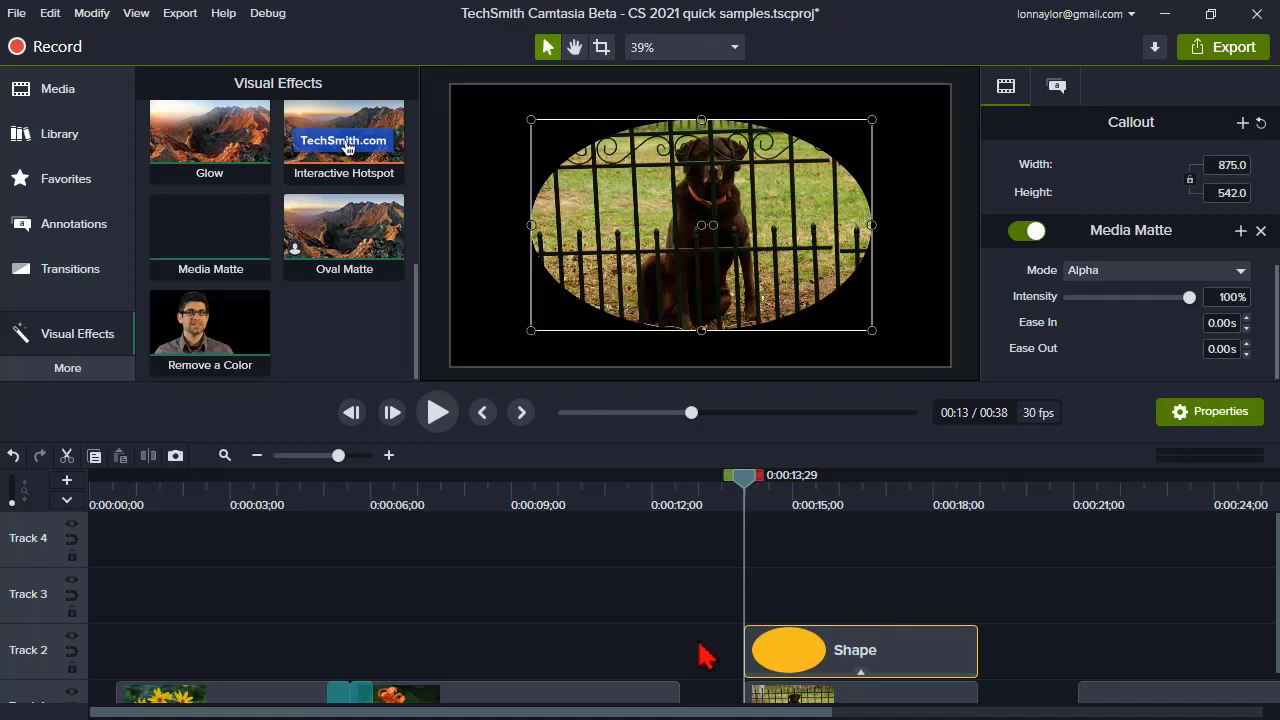
scroll(718, 640, "down", 1)
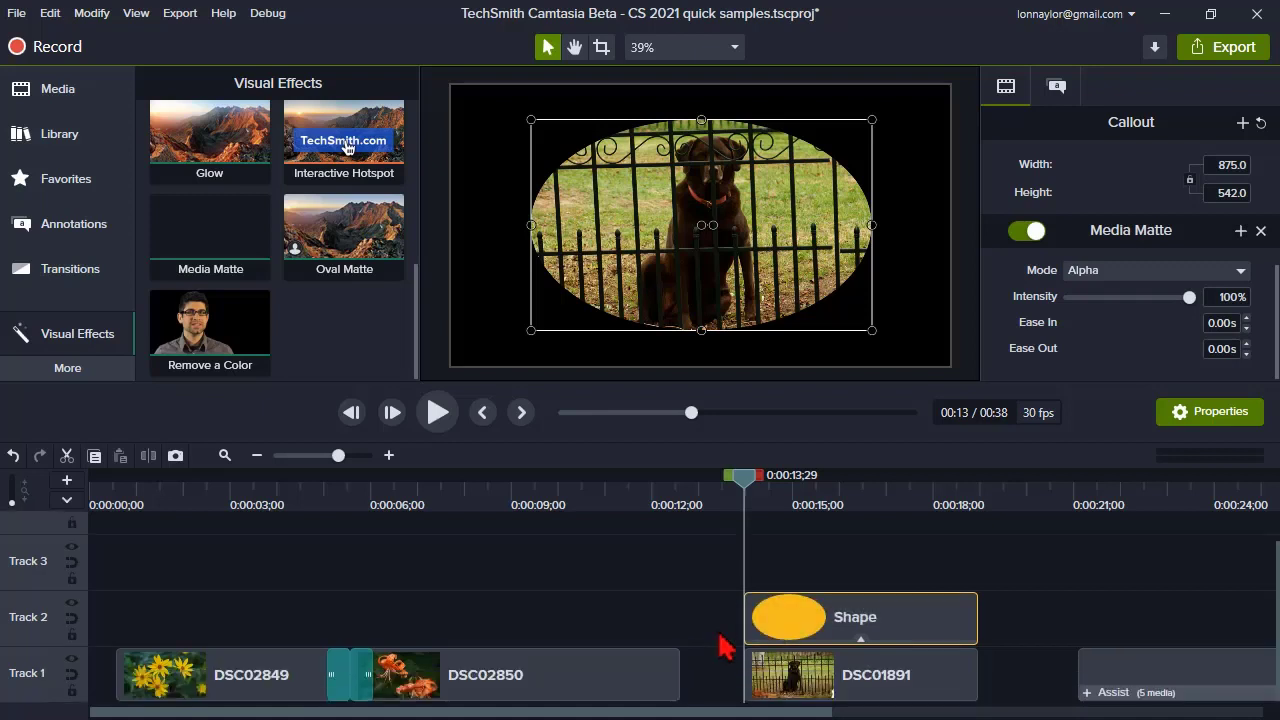
- Move DSC01891 and the Shape clip up one track and group them as Group 2
left_click(711, 610)
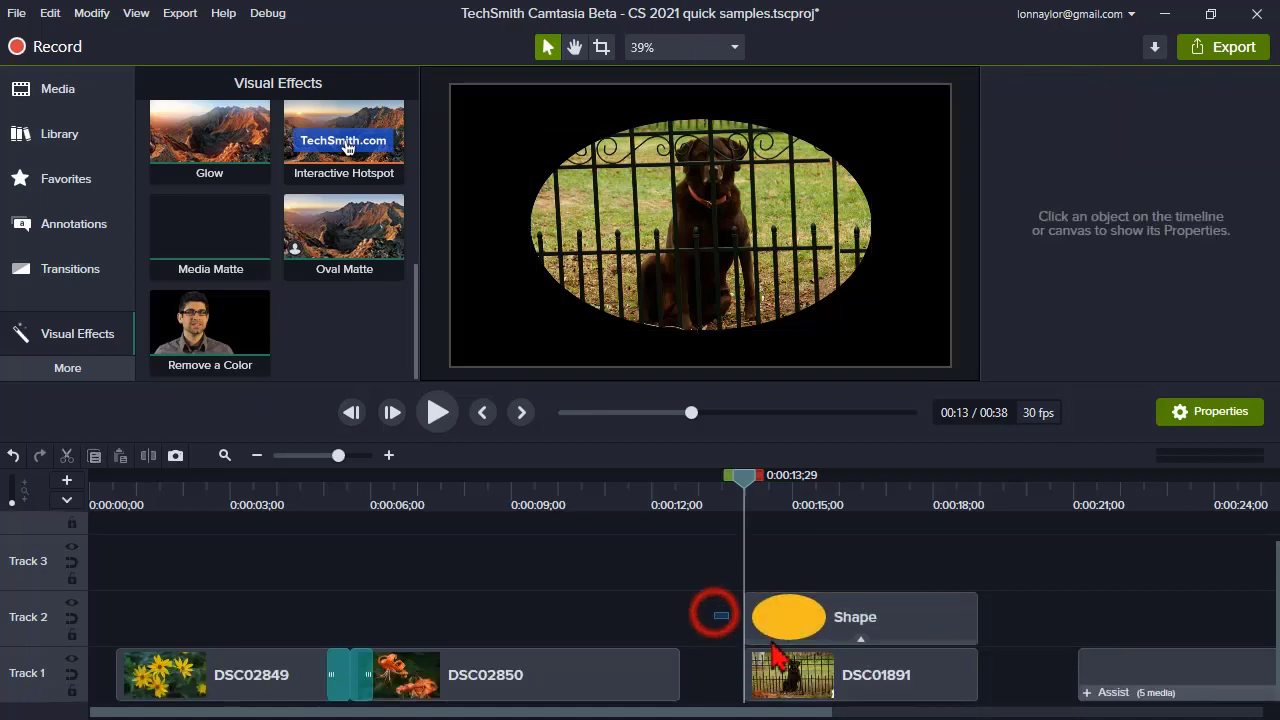
left_click(803, 686)
left_click_drag(803, 678, 788, 612)
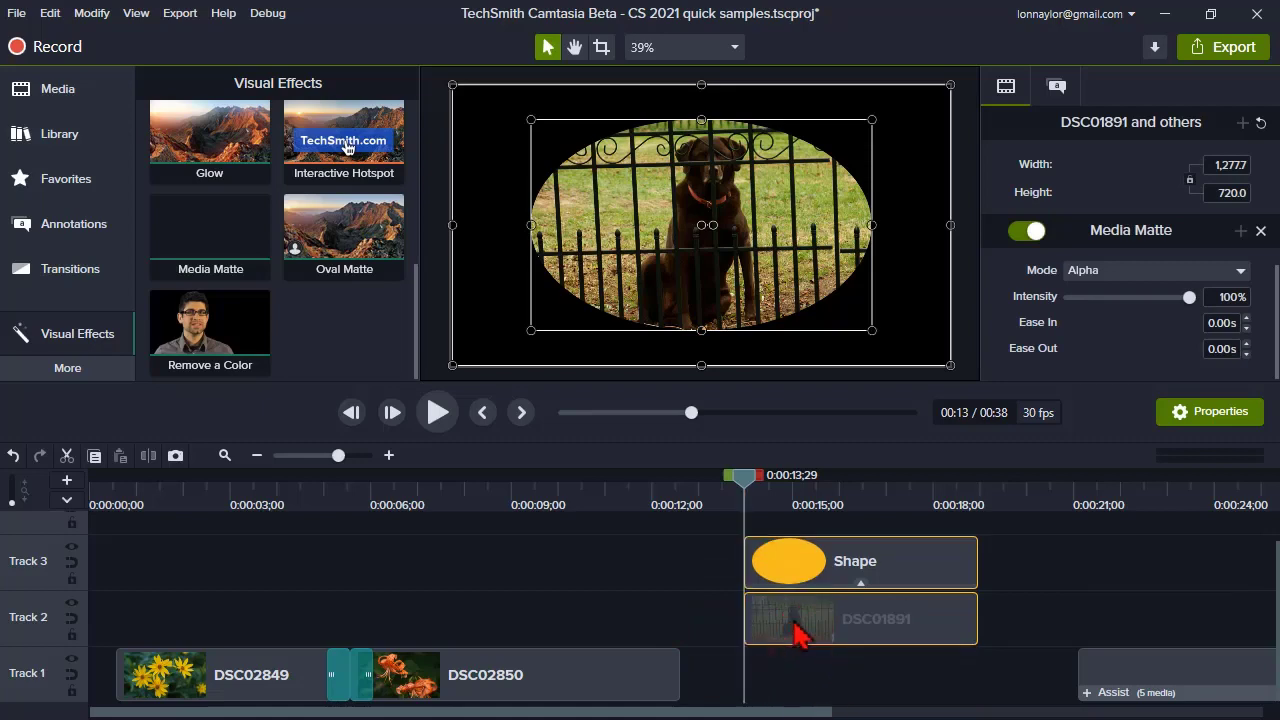
right_click(797, 612)
left_click(848, 441)
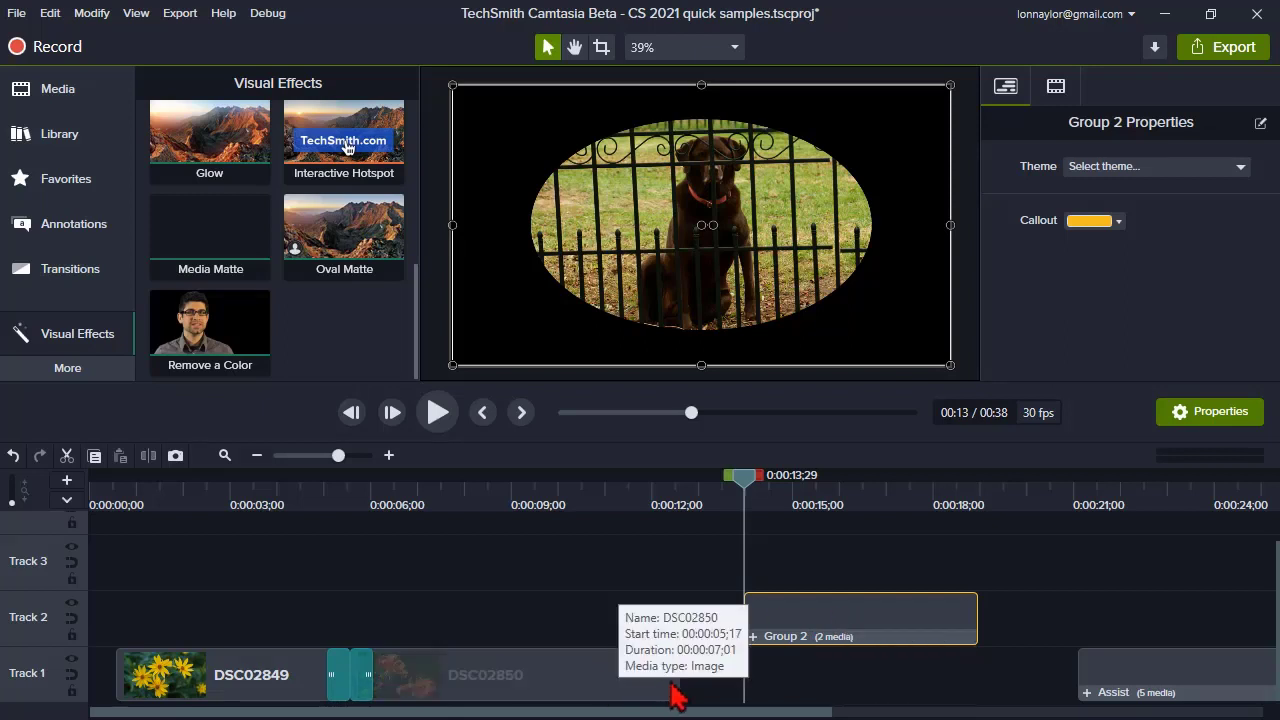
- Nudge Group 2 right on the canvas and place it on Track 1 after DSC02850
left_click_drag(678, 686, 979, 687)
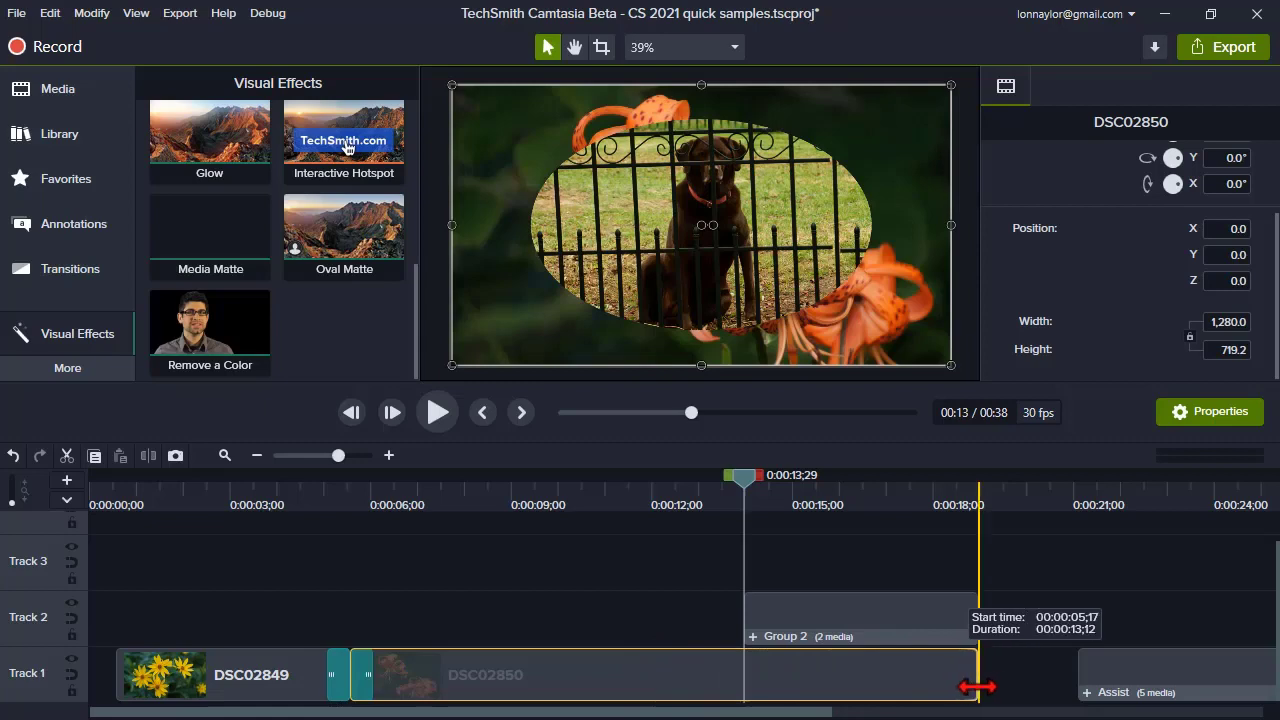
left_click(661, 222)
left_click_drag(661, 222, 698, 222)
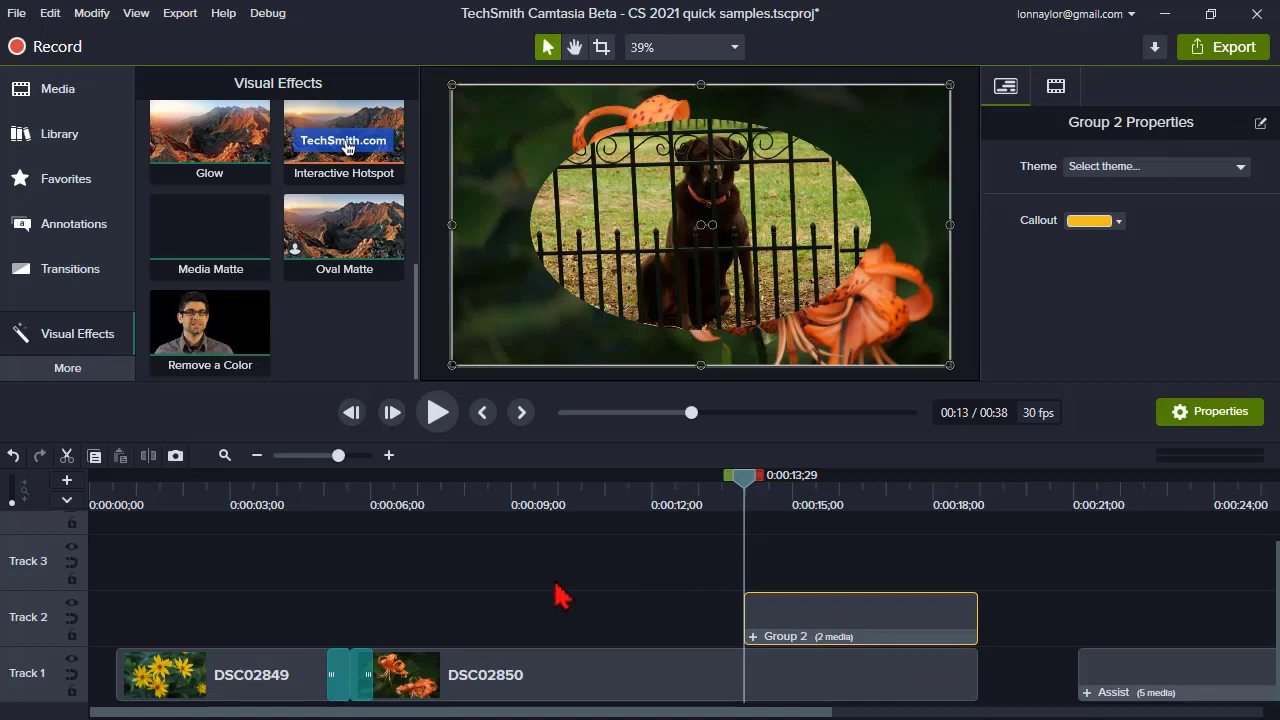
left_click_drag(976, 675, 652, 686)
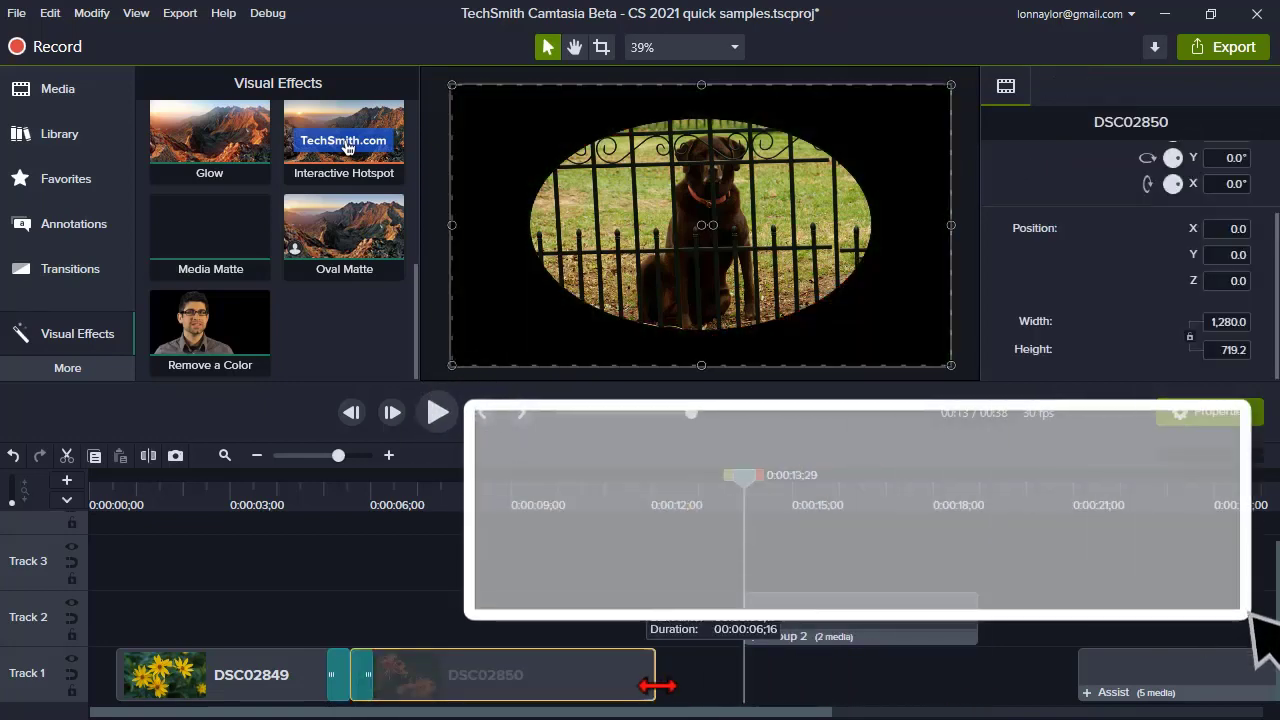
mouse_move(810, 640)
left_mouse_down()
mouse_move(808, 712)
mouse_move(800, 627)
left_mouse_up()
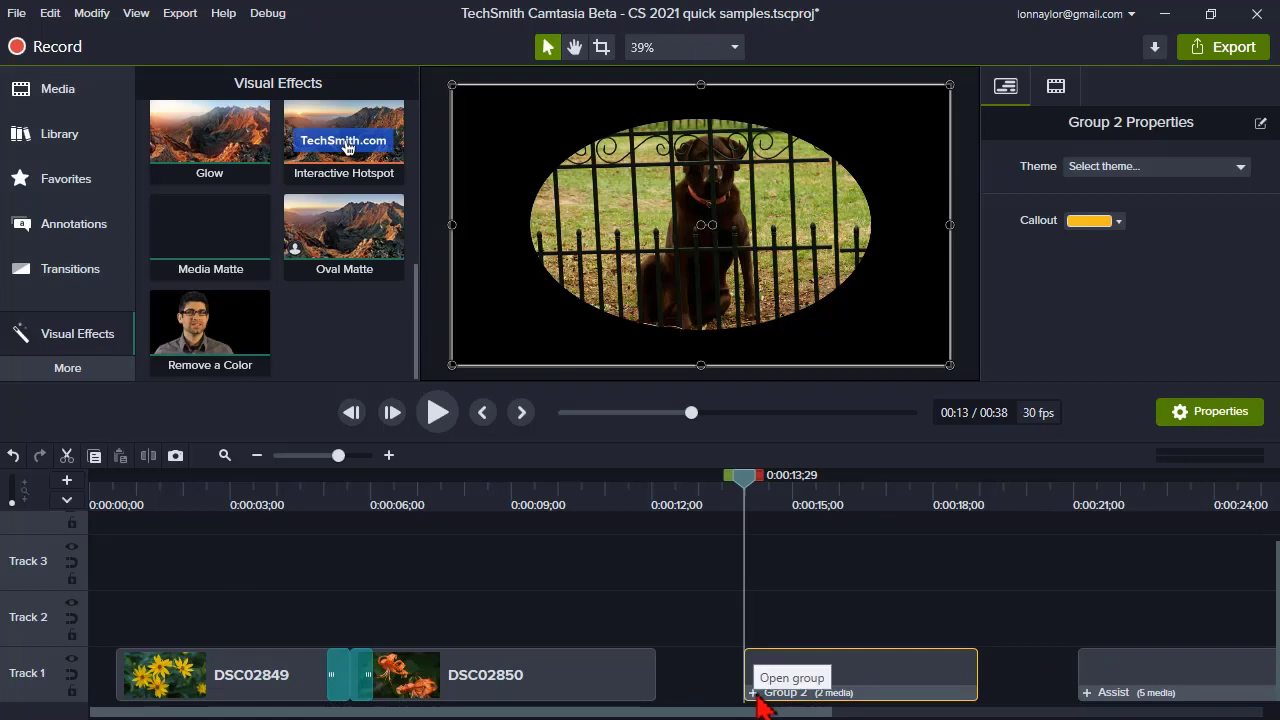
- Open Group 2 in its own tab, then return to the Main Timeline with Group 2 collapsed
left_click(755, 693)
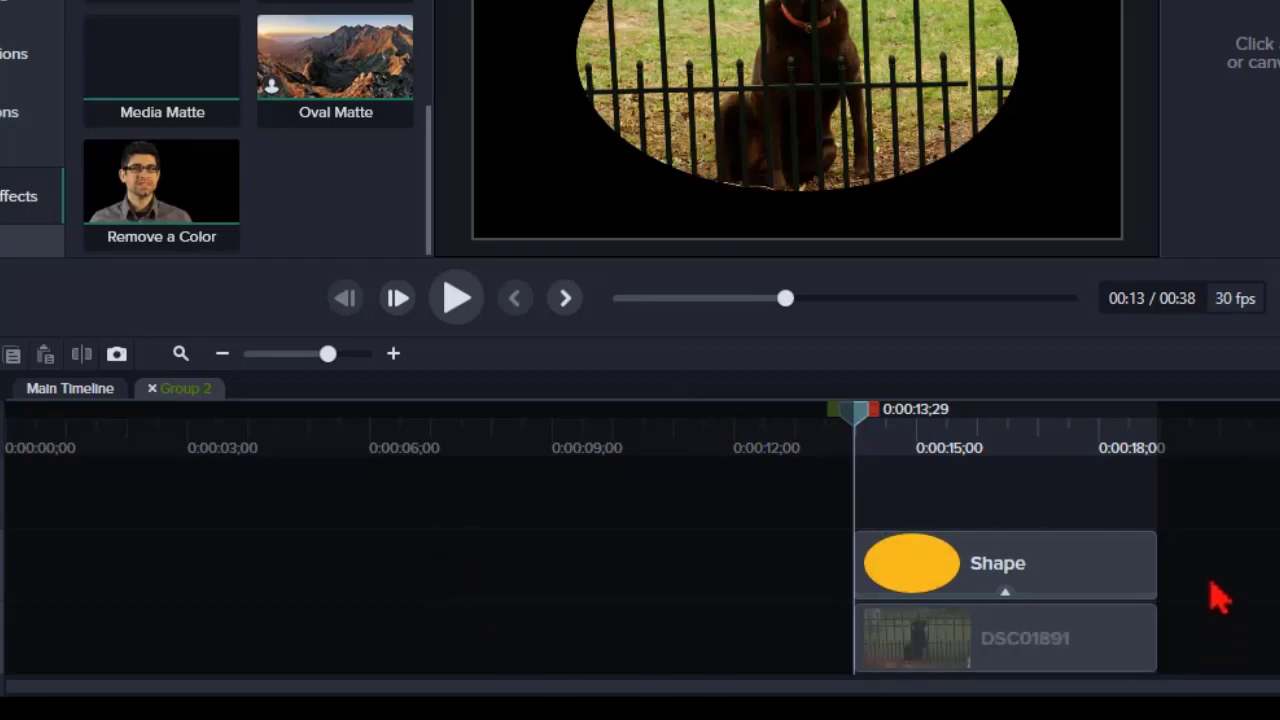
left_click(74, 389)
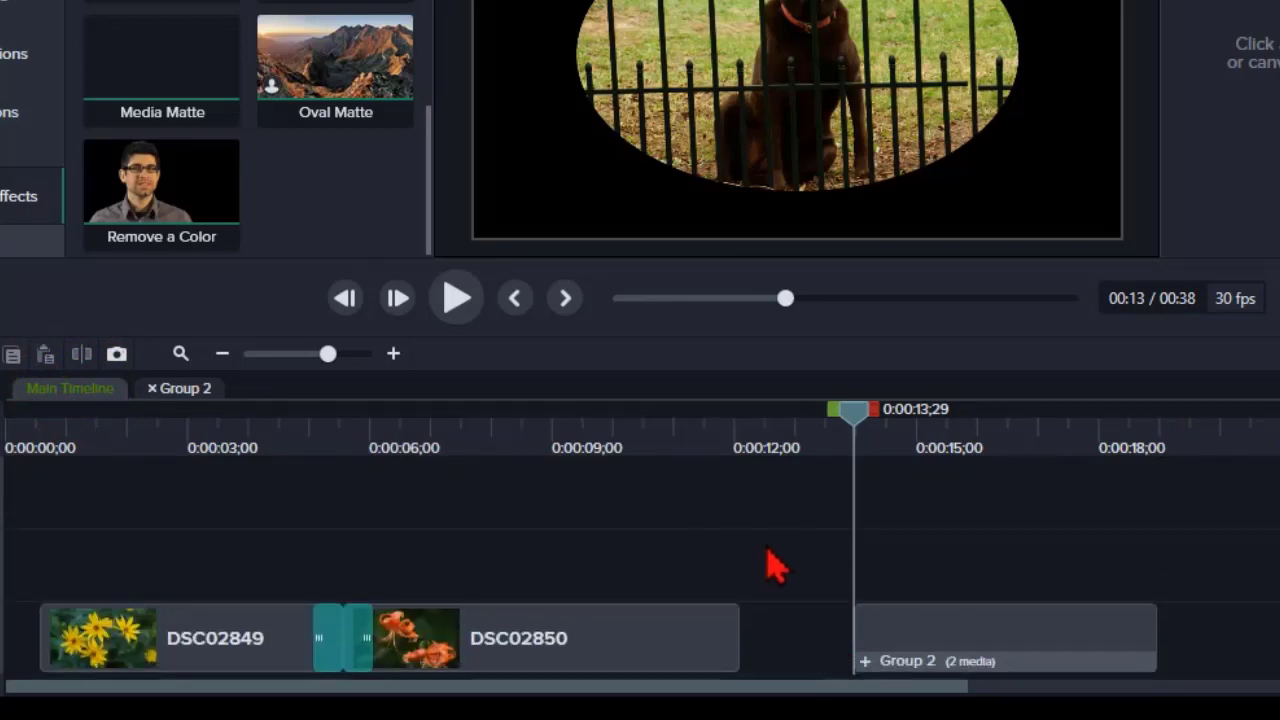
left_click(184, 389)
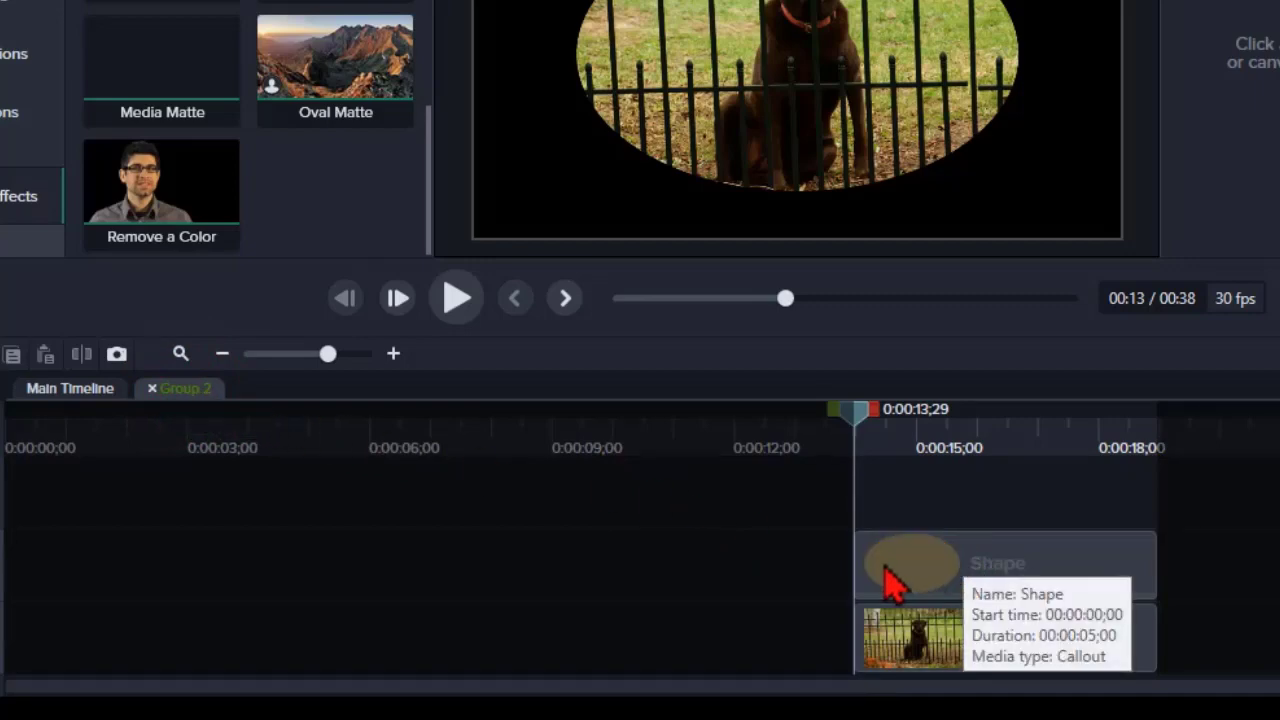
left_click(151, 387)
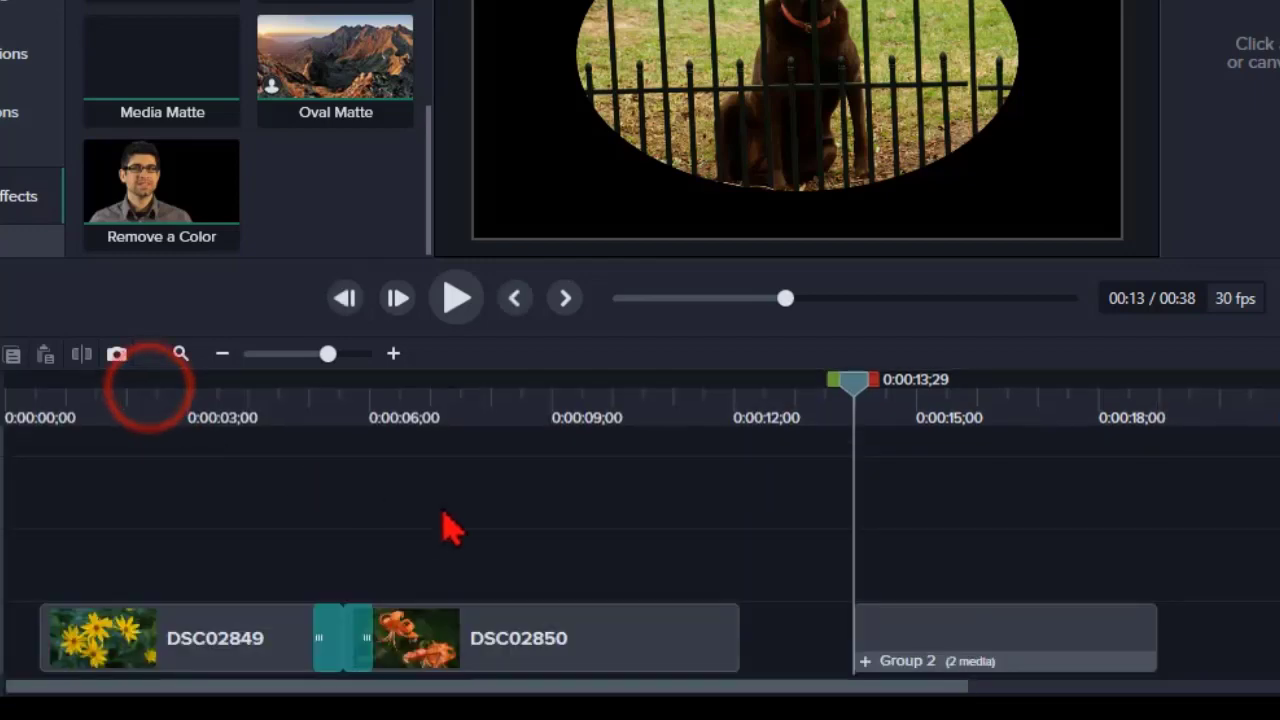
left_click(936, 625)
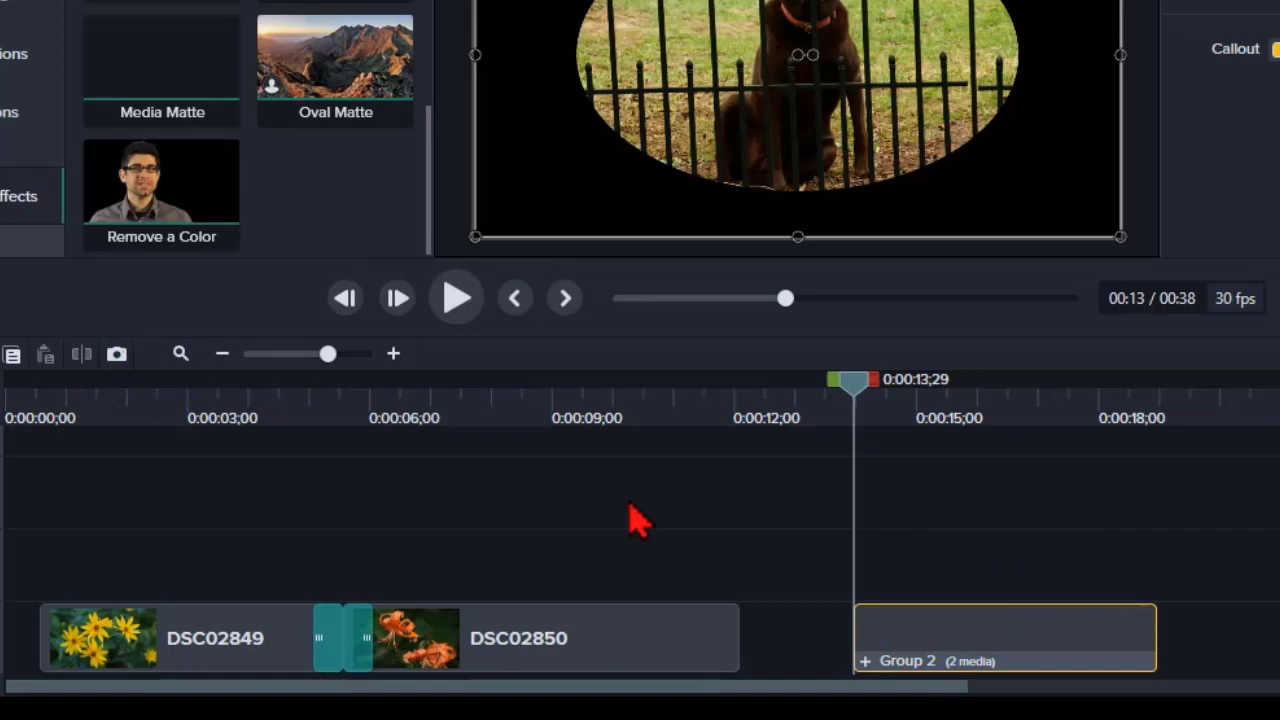
left_click(864, 661)
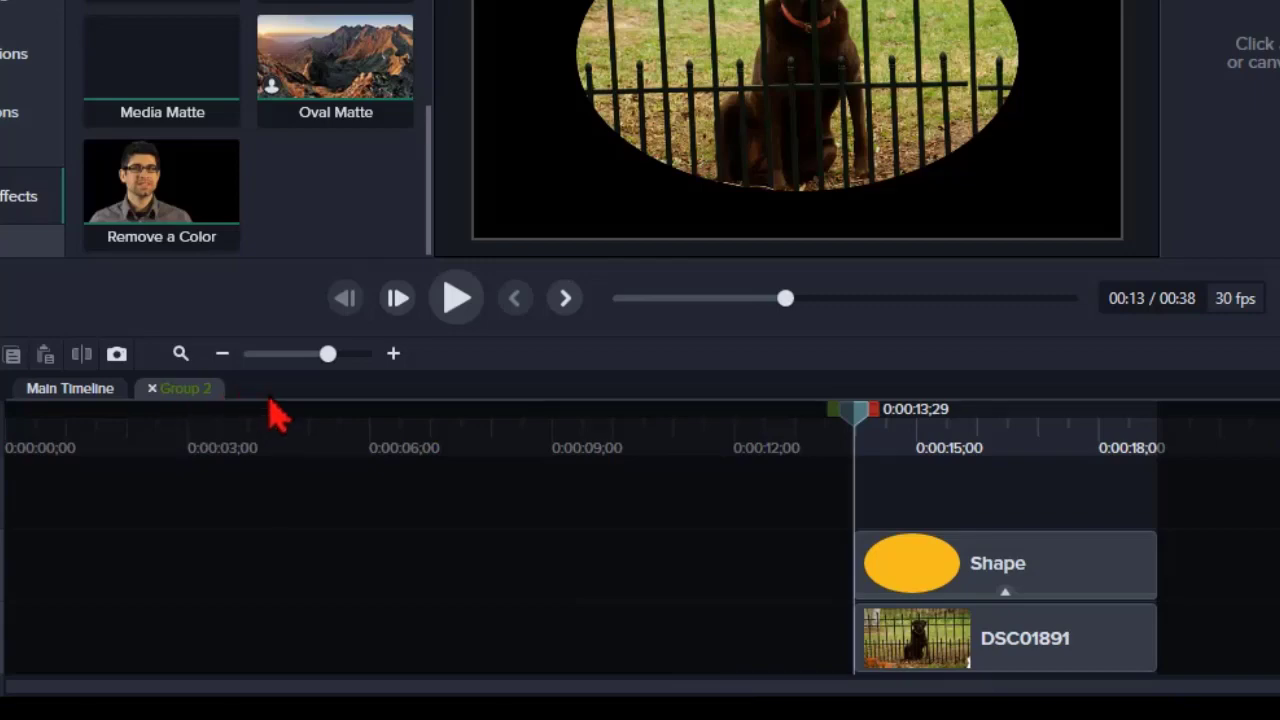
left_click(82, 390)
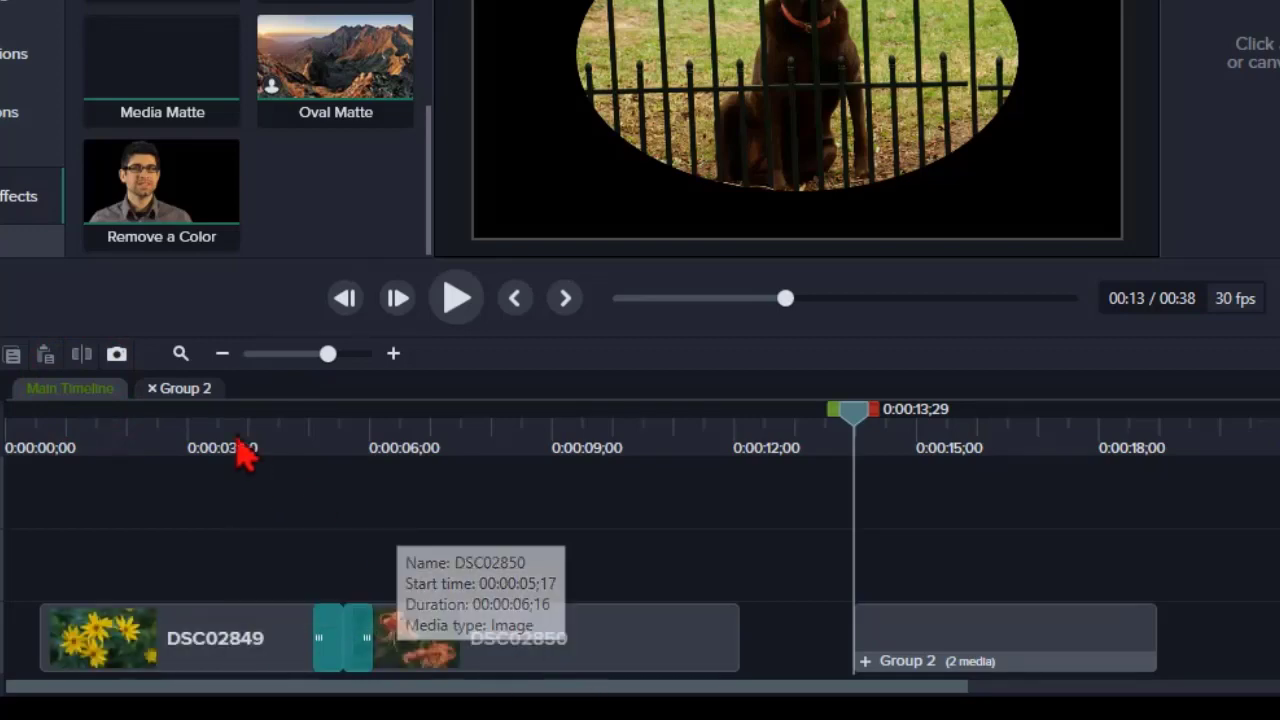
- Narrow Group 2's ellipse matte from both sides into a circle, then preview at 0:00:16;06
left_click(179, 389)
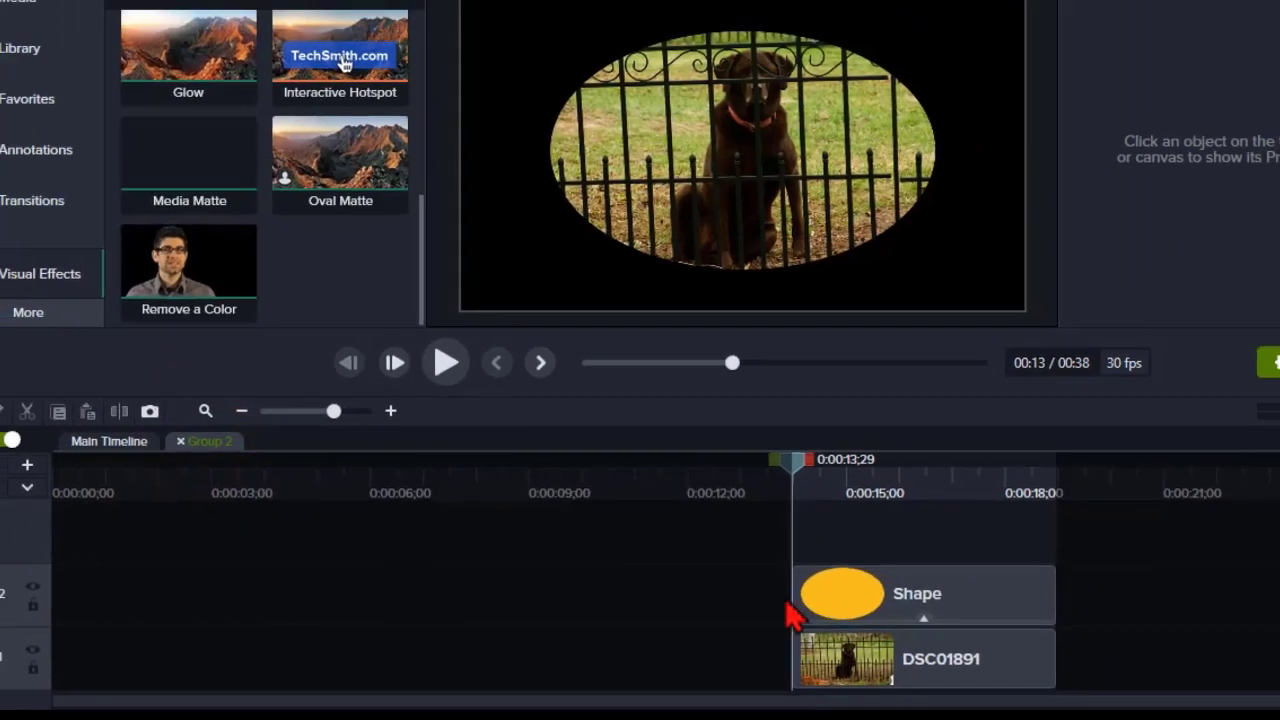
left_click(878, 595)
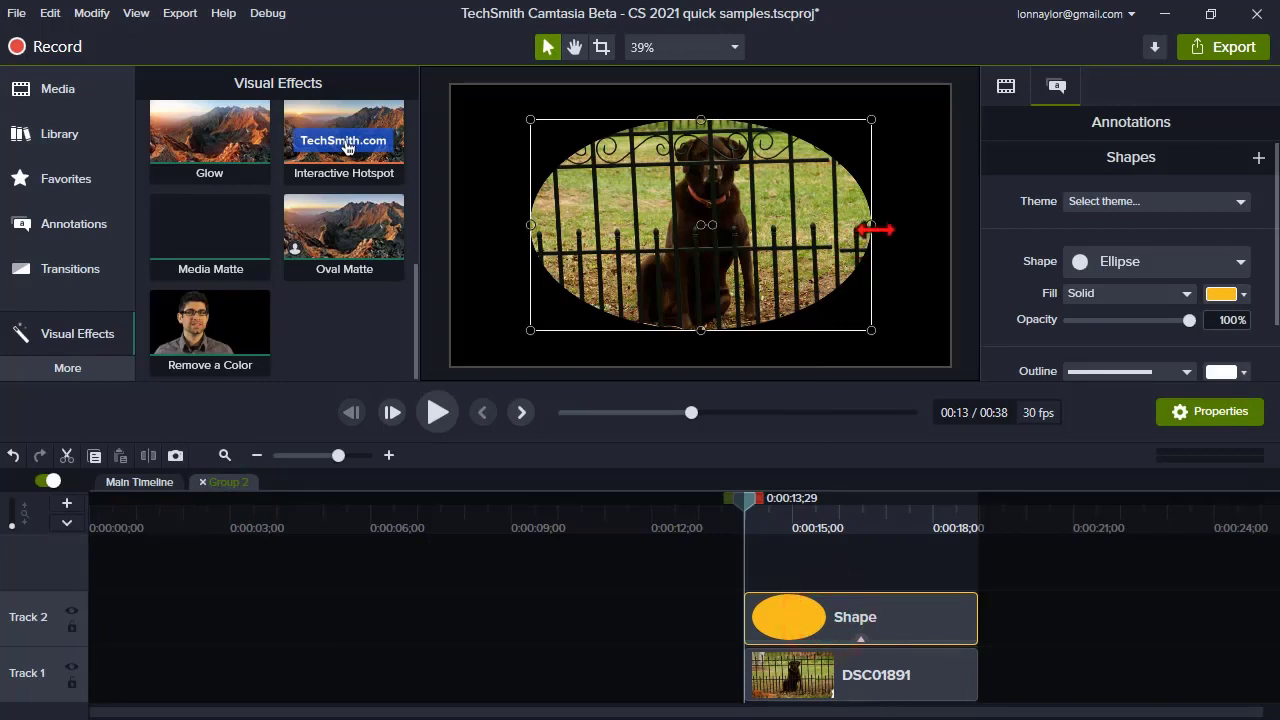
left_click_drag(864, 229, 797, 229)
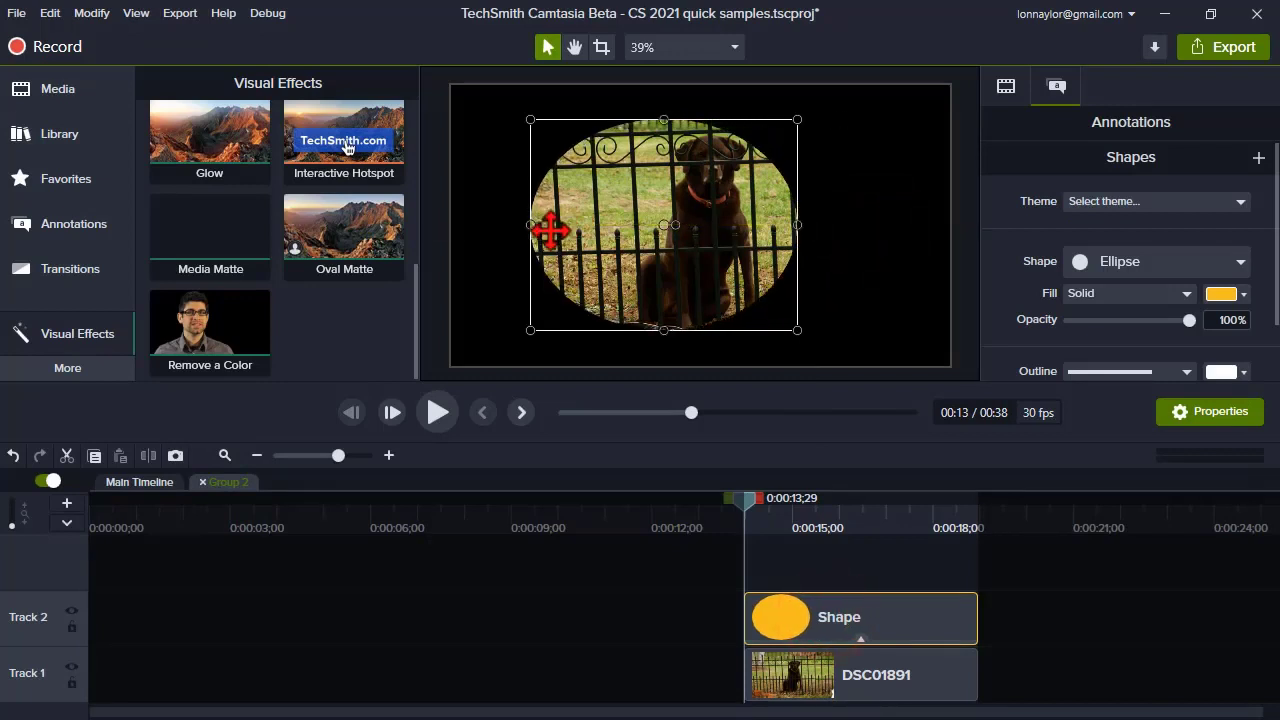
left_click_drag(532, 227, 598, 227)
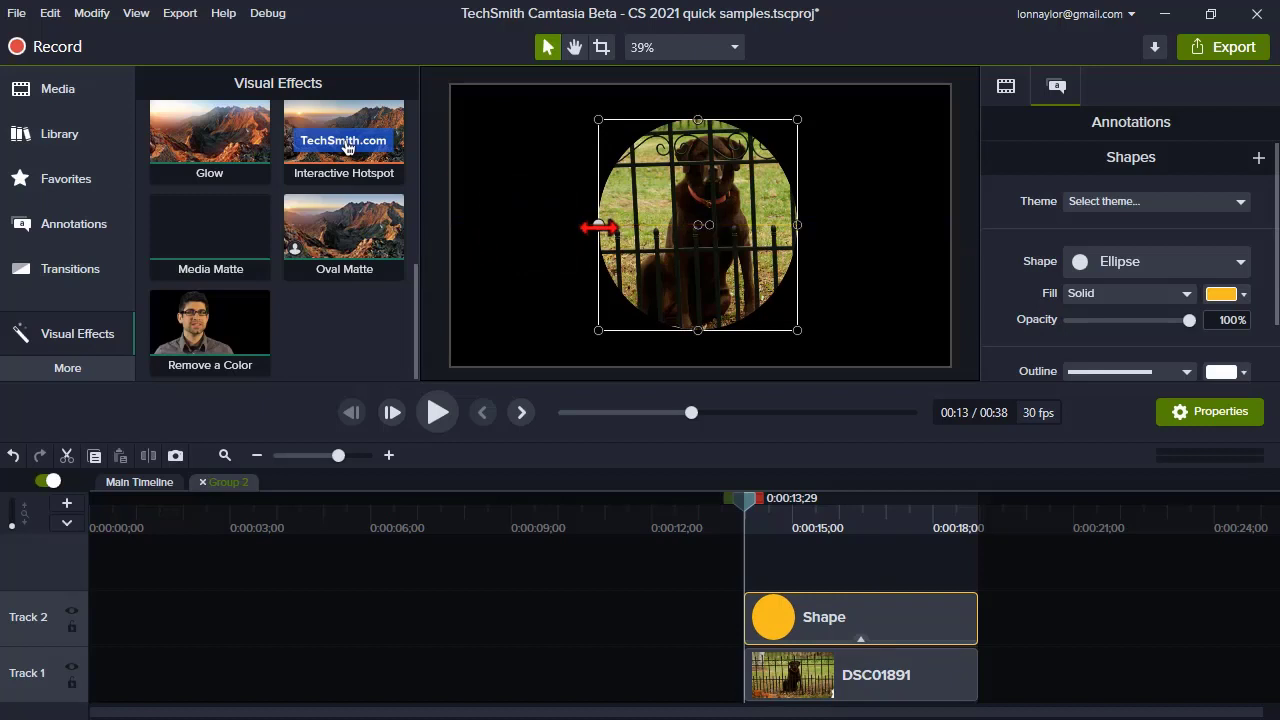
left_click(203, 483)
left_click_drag(748, 478, 848, 437)
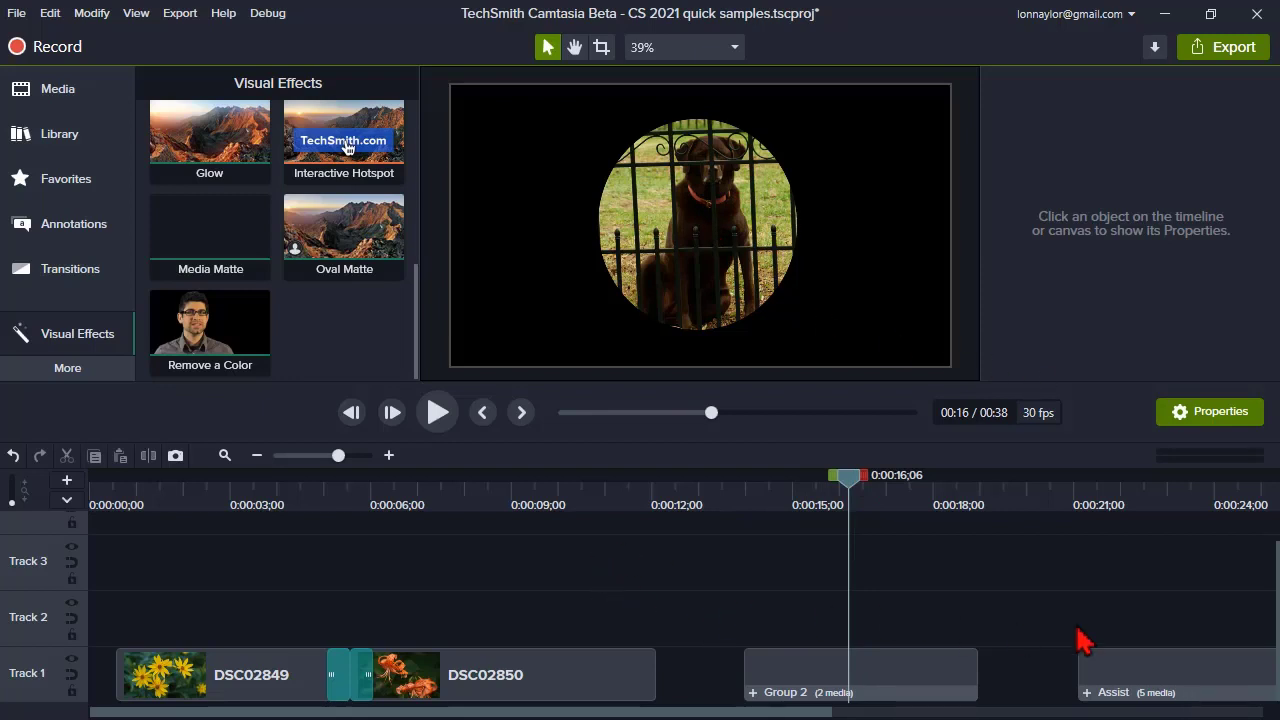
- At 0:00:21;03, add the Assist lower third from the Camtasia 2020 library
left_click(1075, 482)
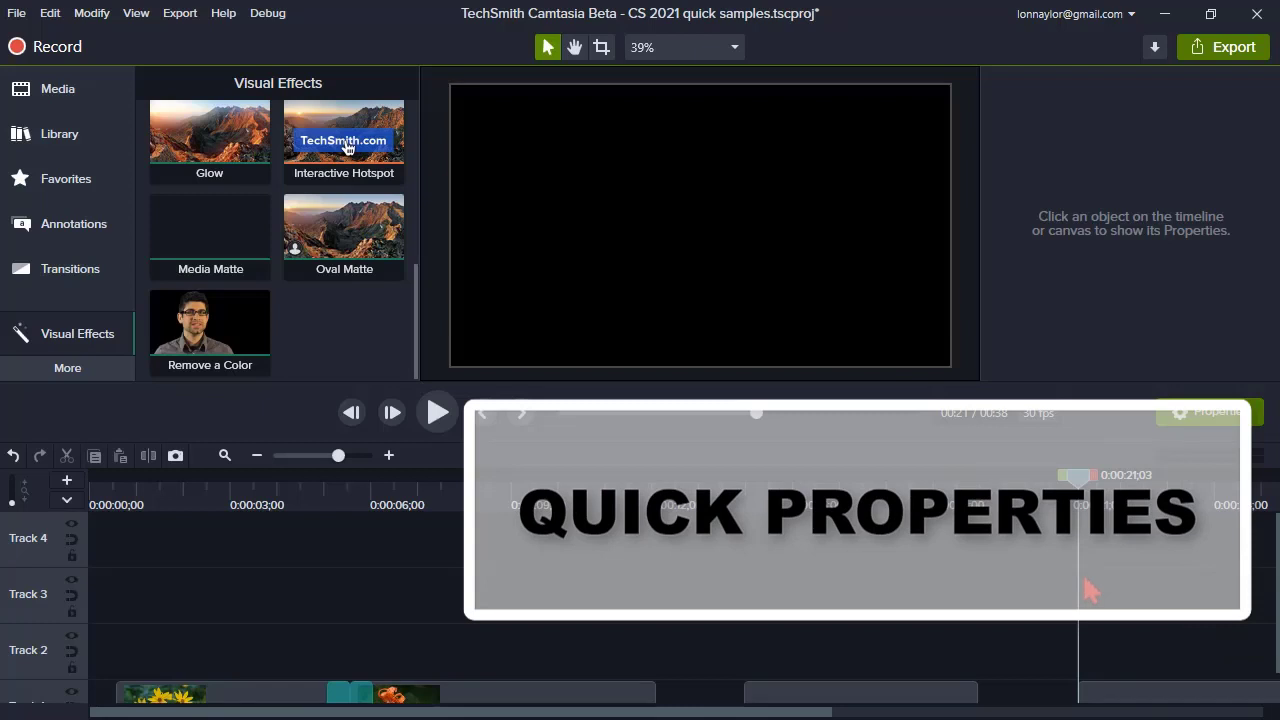
left_click(1037, 712)
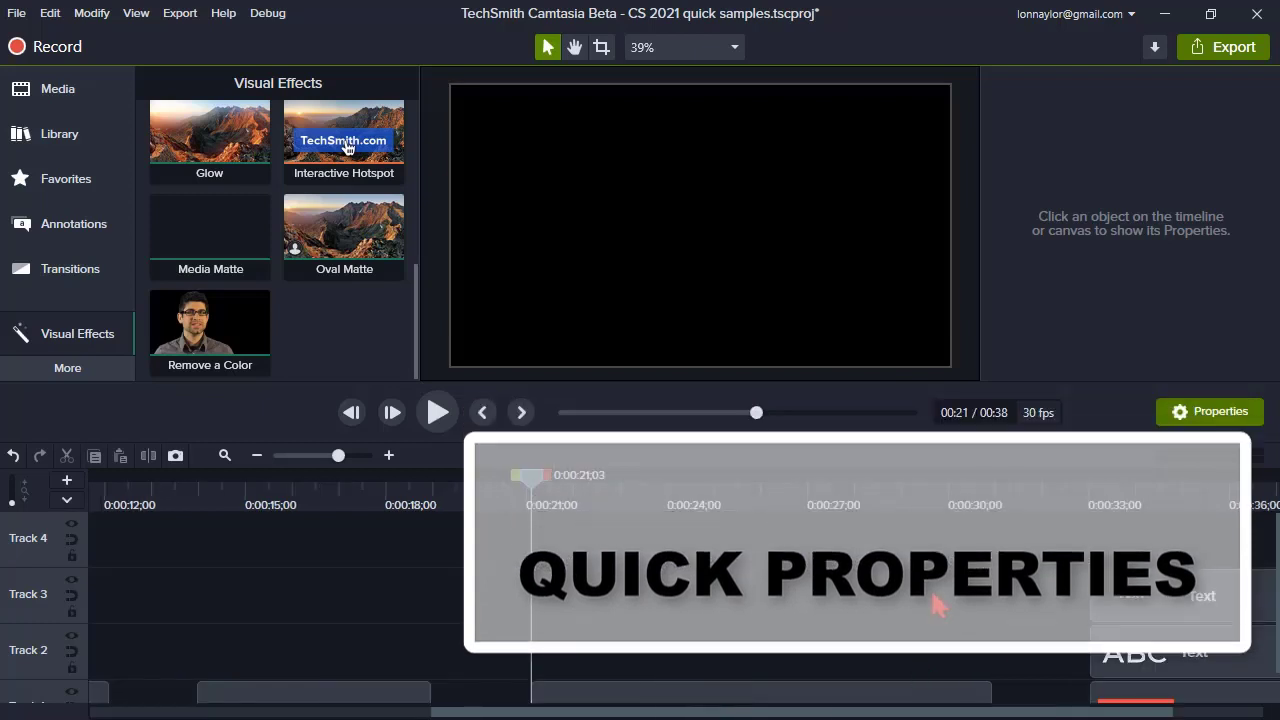
left_click(57, 133)
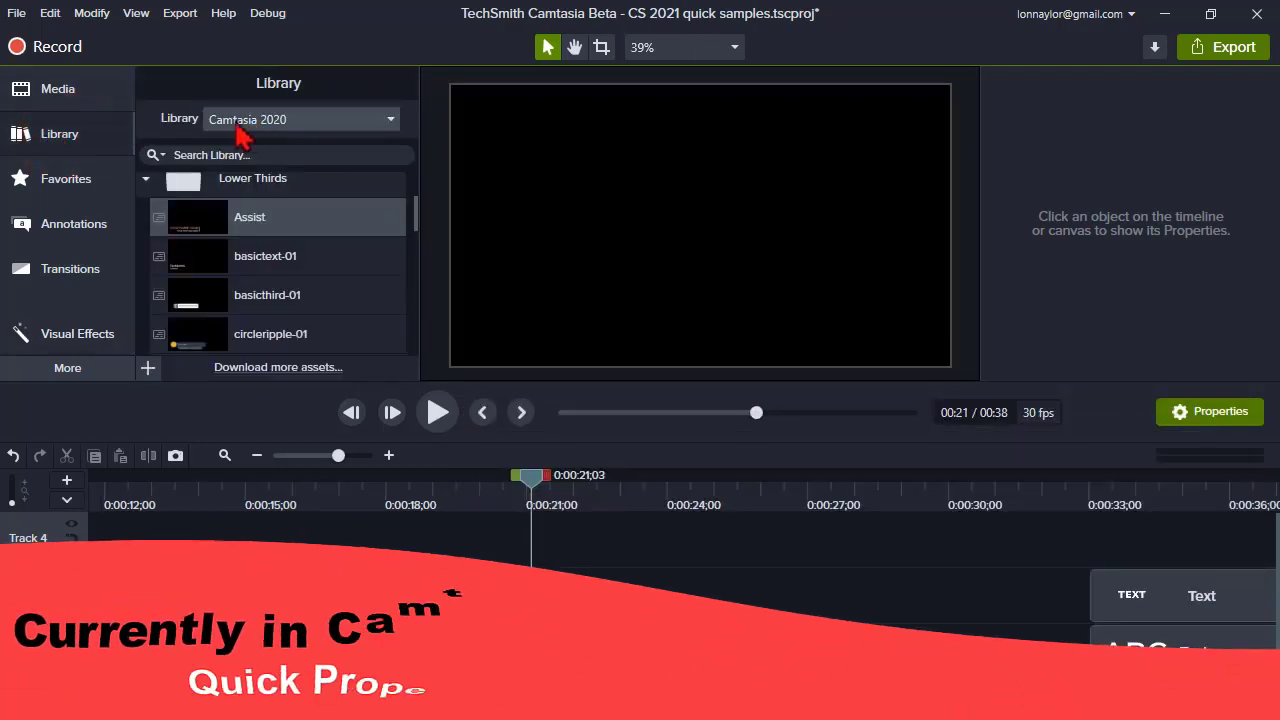
left_click(250, 120)
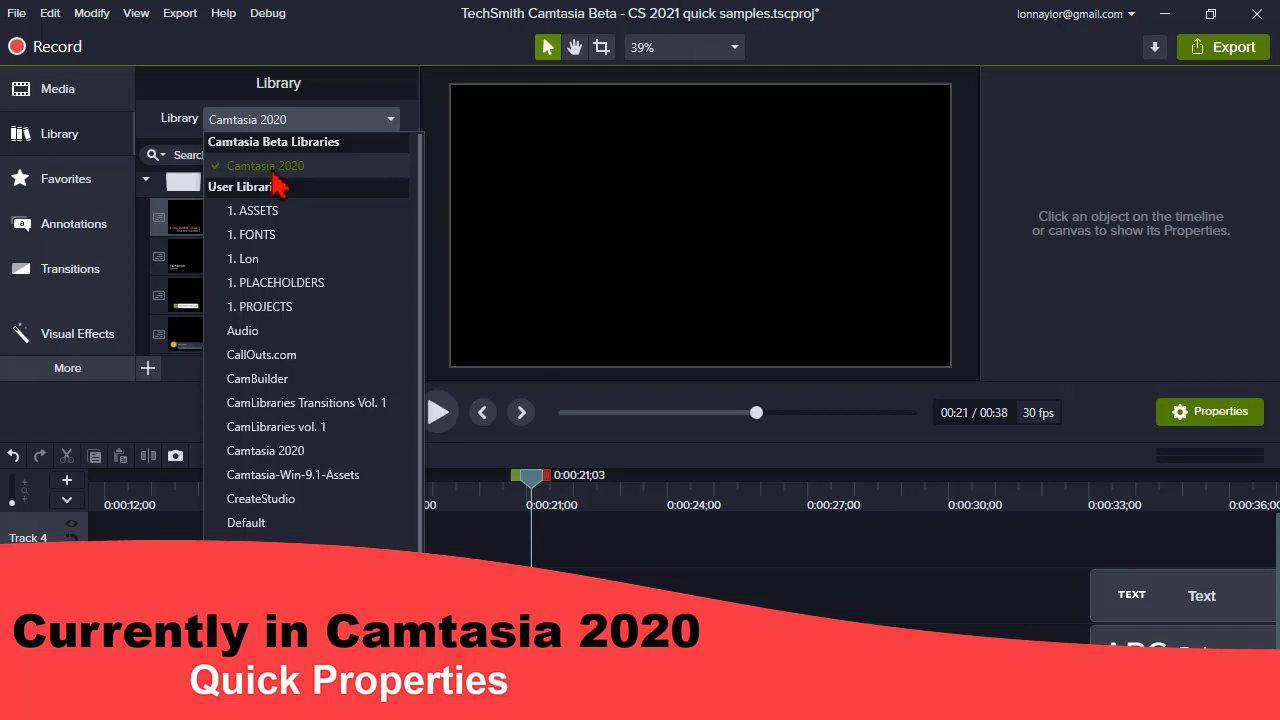
left_click(331, 73)
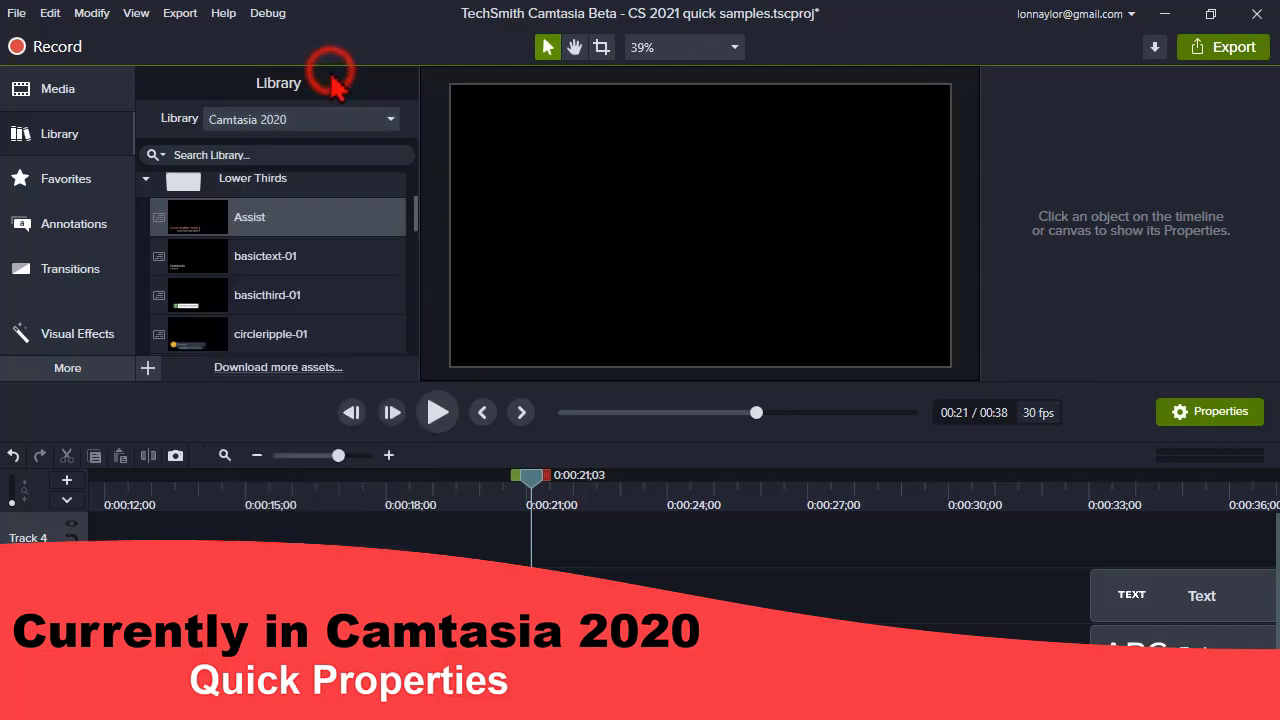
left_click(213, 238)
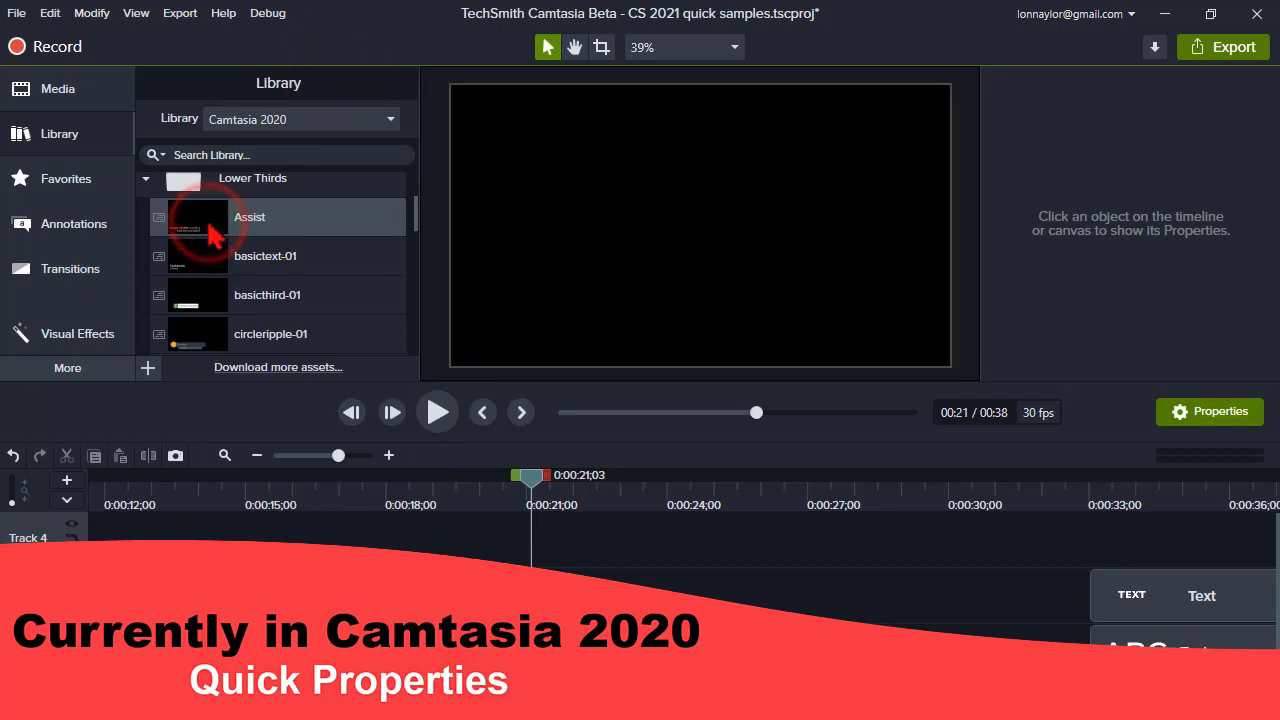
scroll(222, 282, "up", 1)
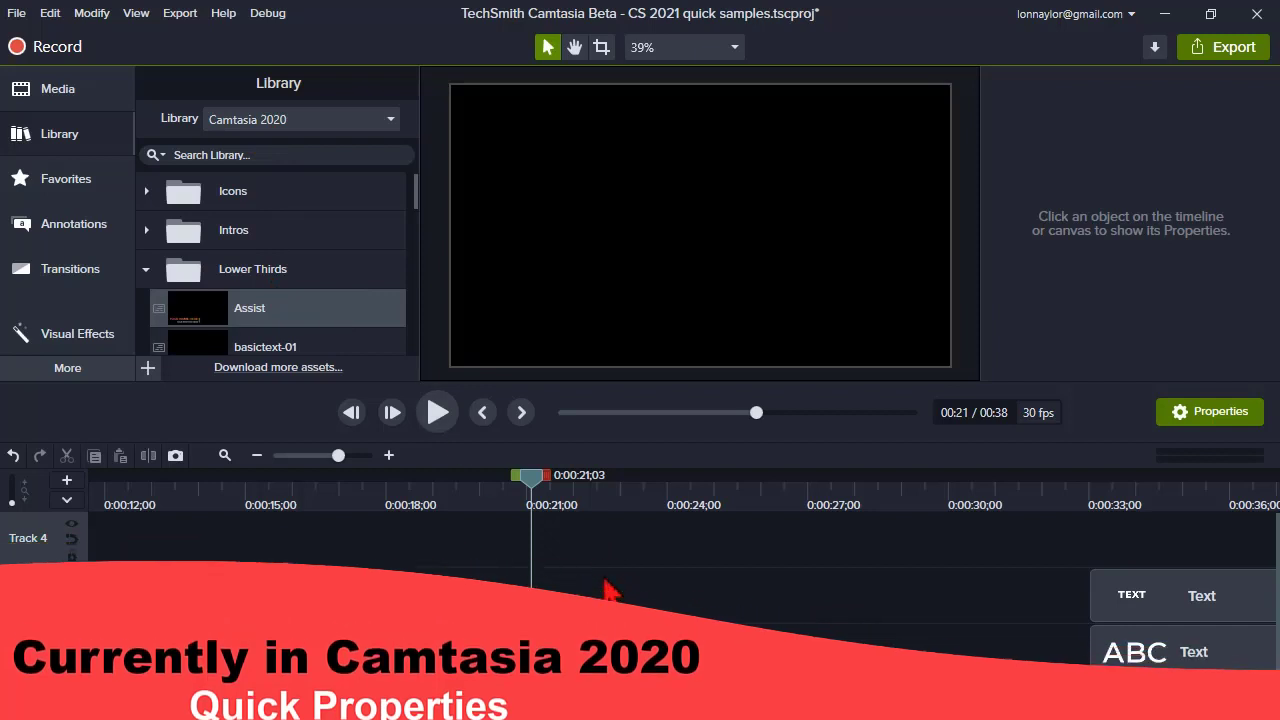
scroll(608, 590, "down", 1)
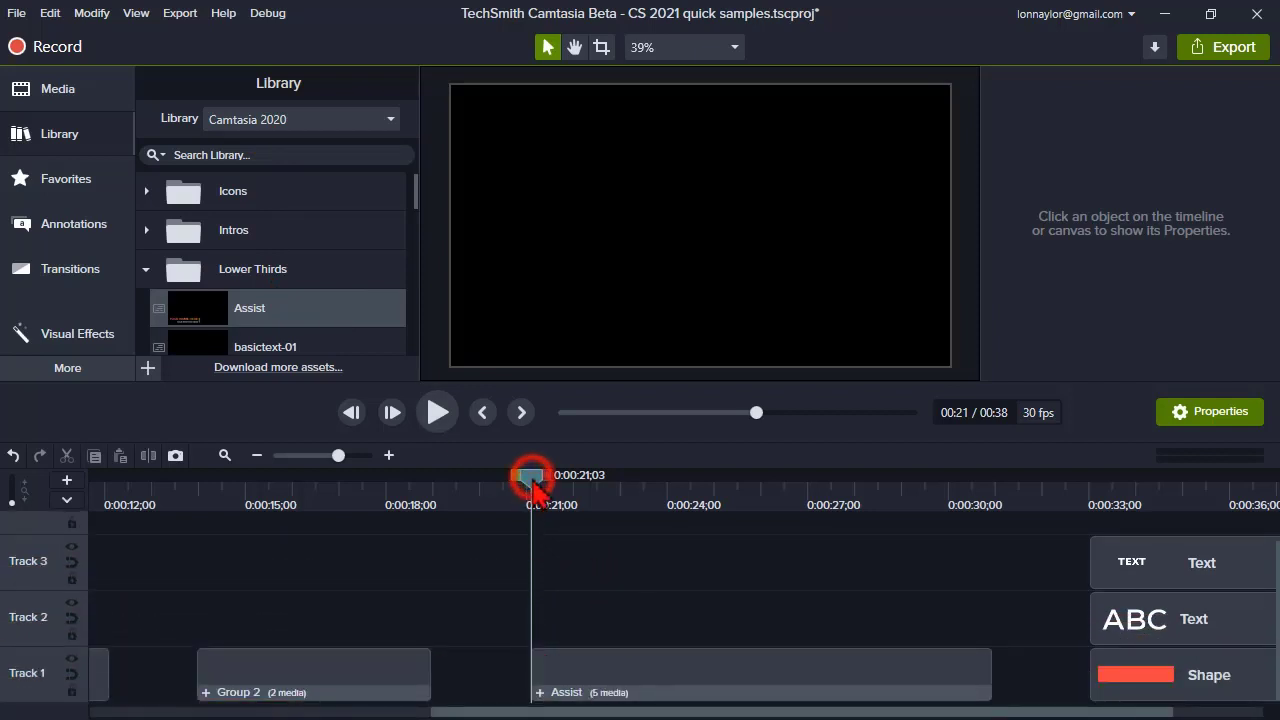
- Move the preview onto the Assist clip and select it to show its properties
left_click_drag(537, 486, 712, 508)
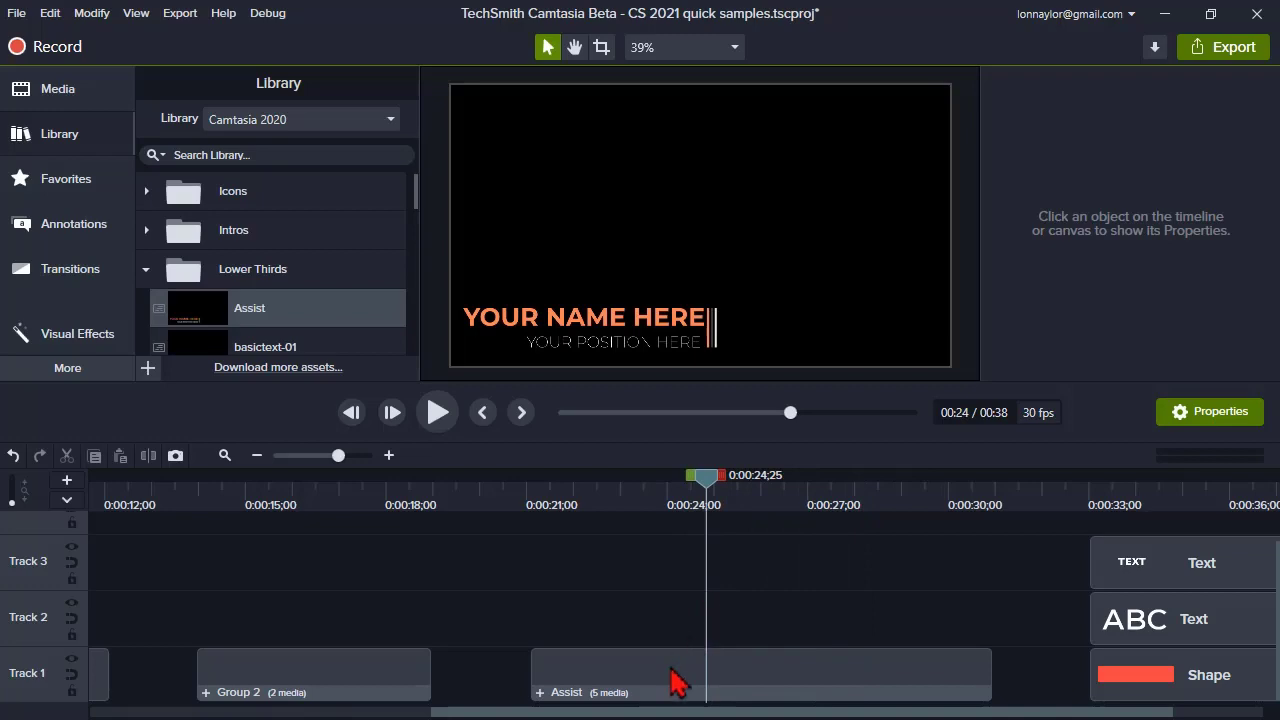
left_click(675, 684)
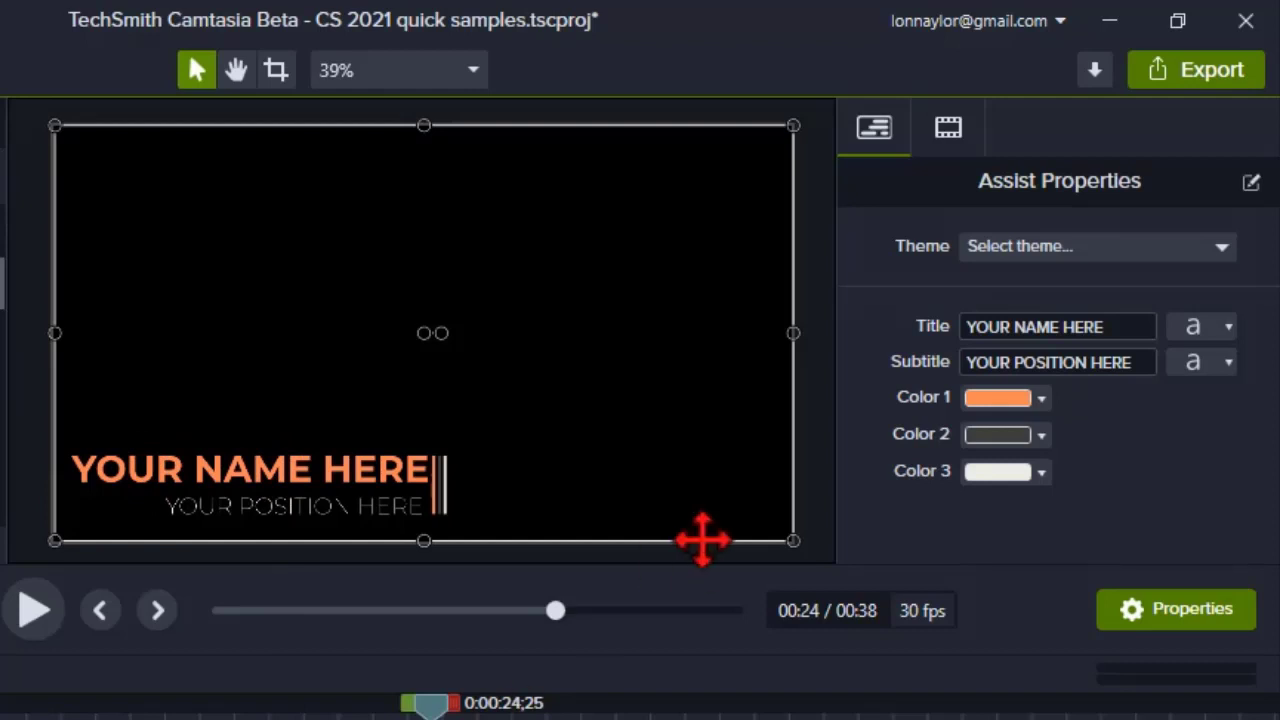
- Replace the Assist title with the presenter's name and set Color 1 to blue
left_click(1120, 326)
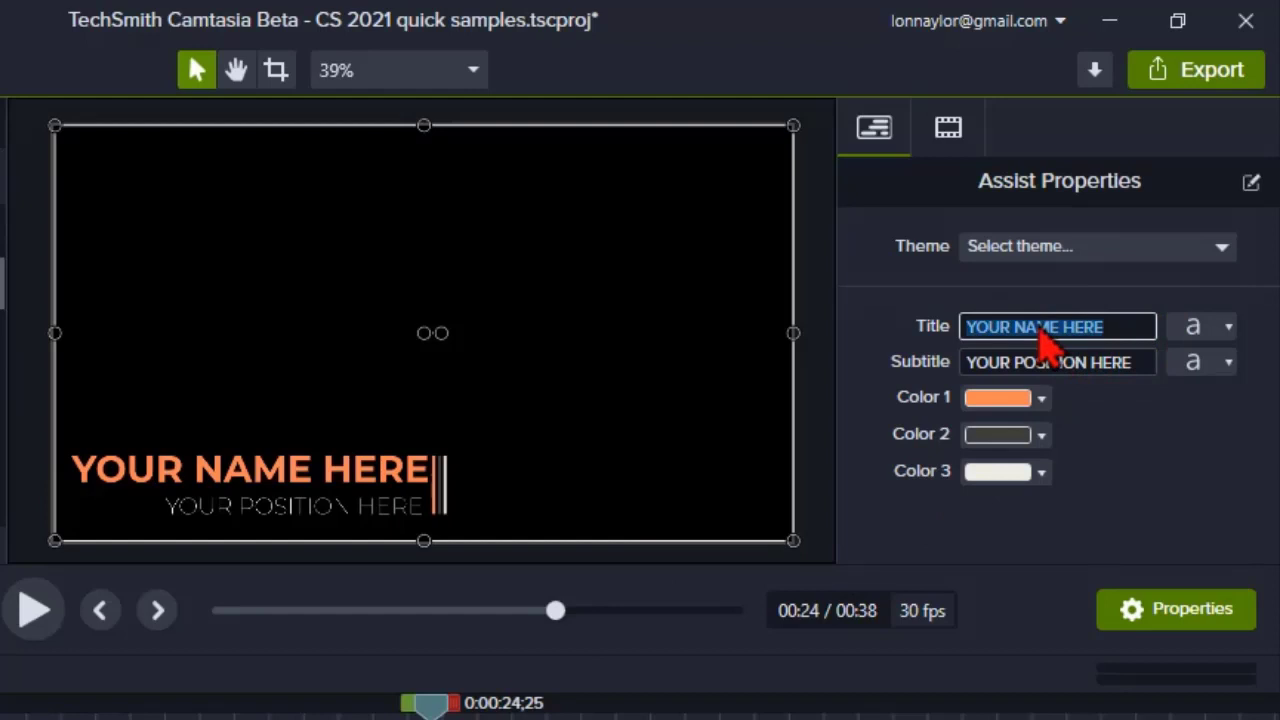
type("LON NAY")
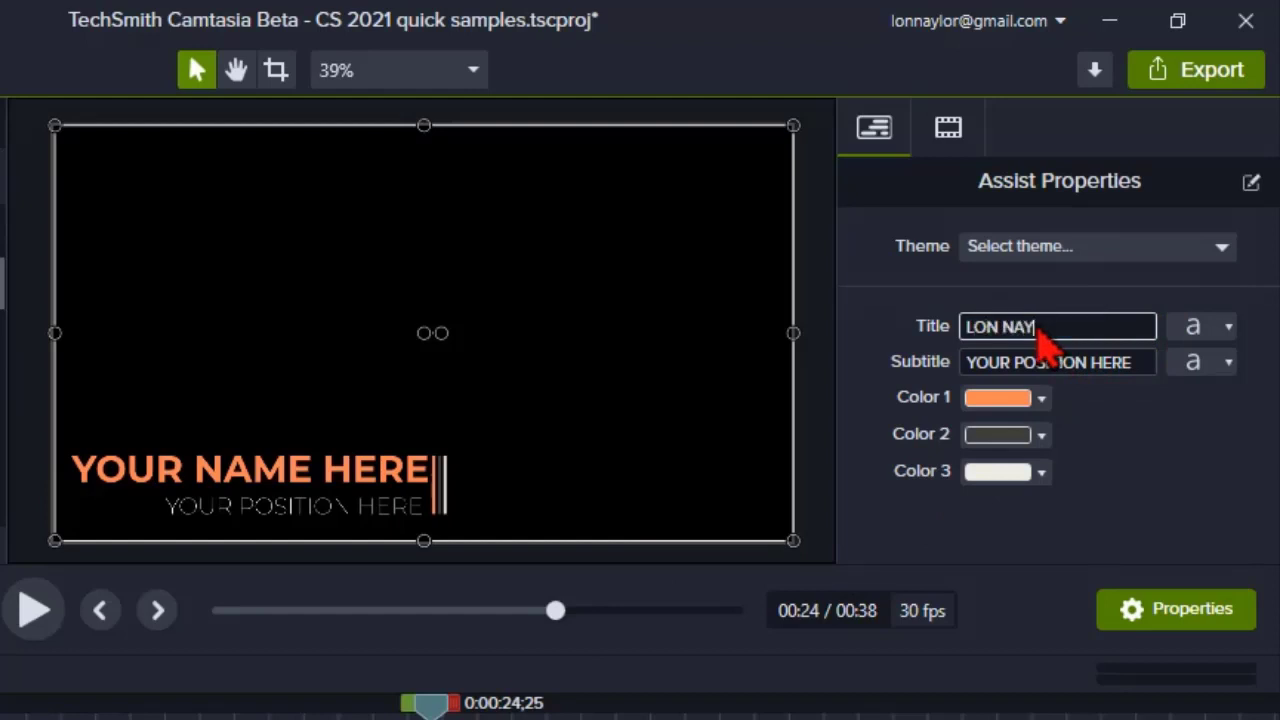
type("LOR")
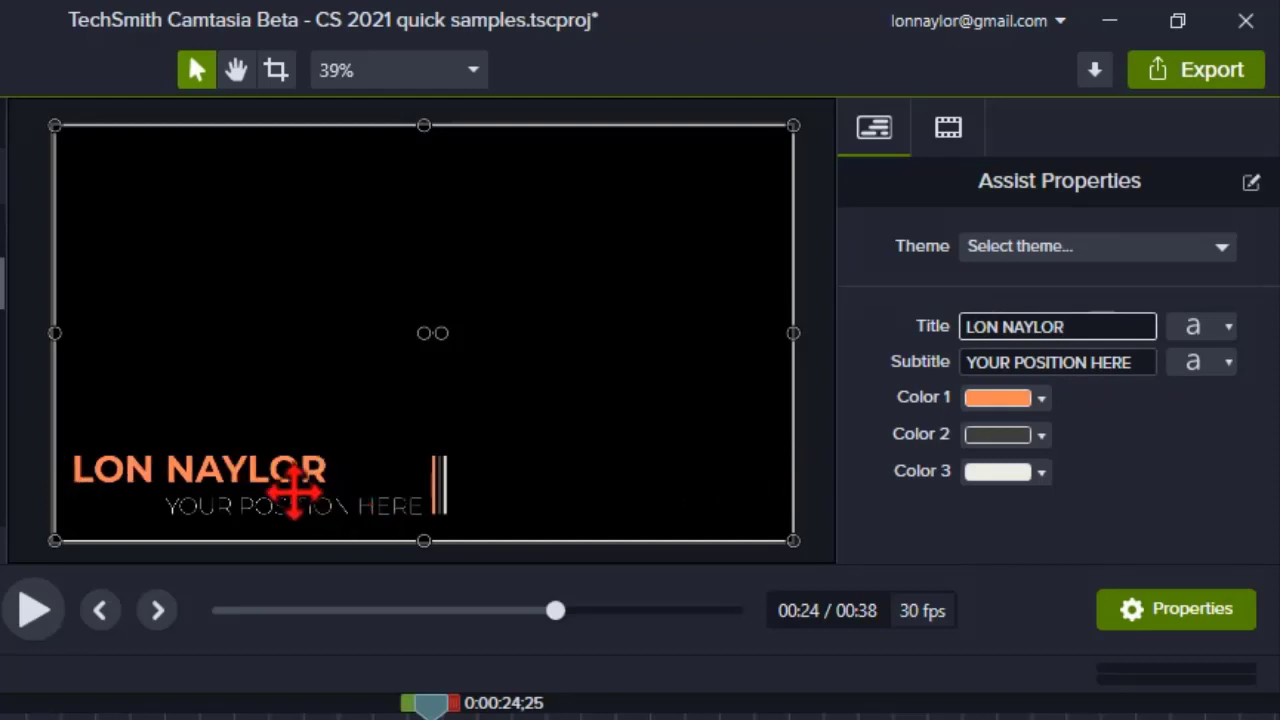
left_click(1003, 362)
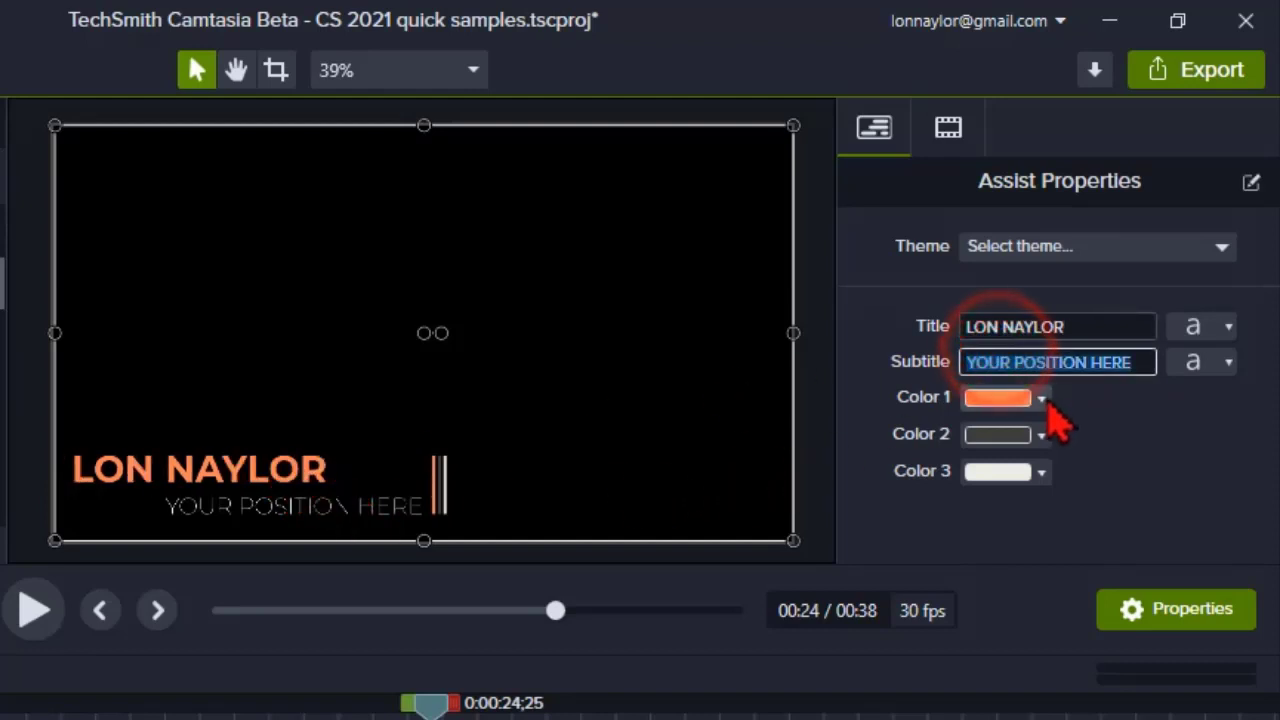
left_click(1043, 398)
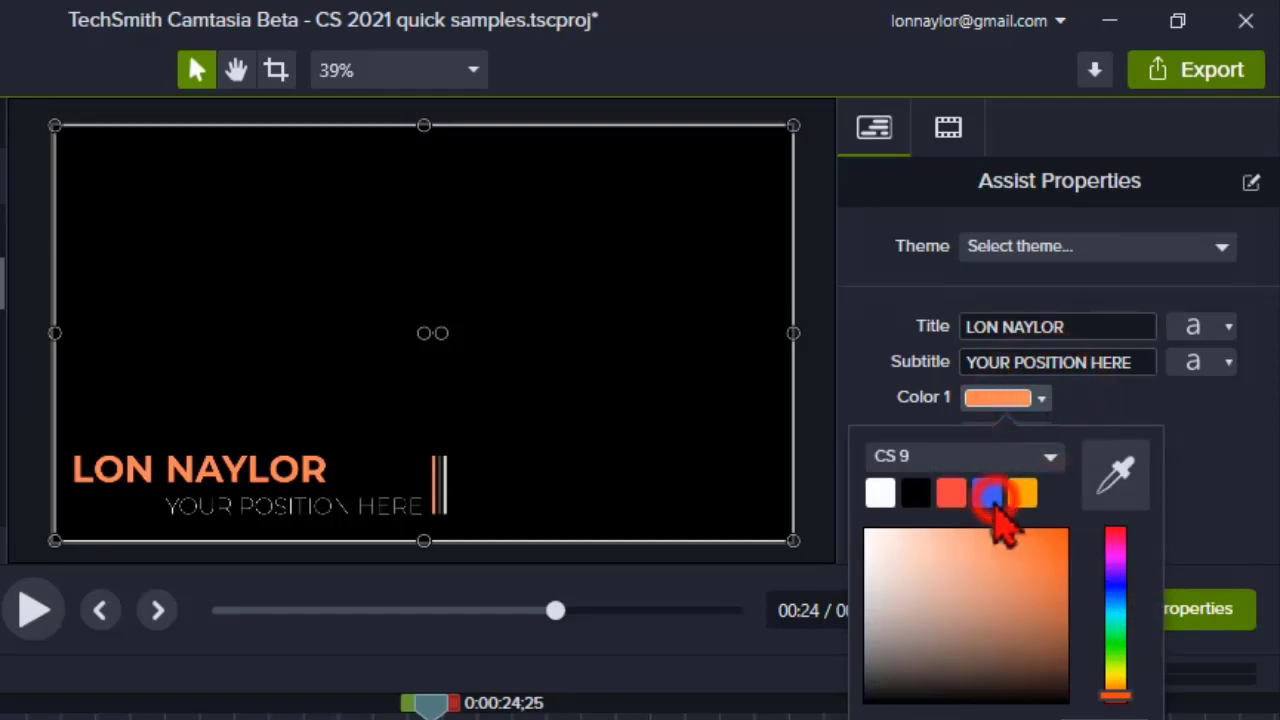
left_click(988, 492)
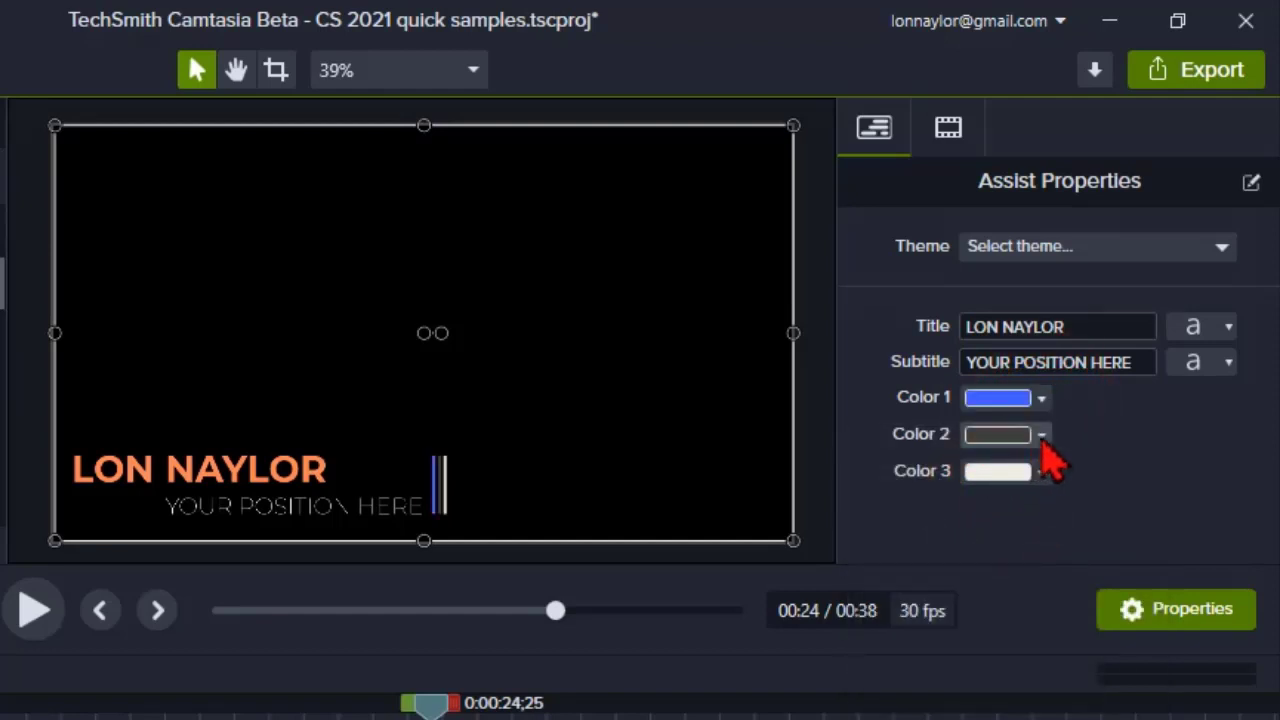
- Make the title's font colour blue and scrub the preview to the ABC/TEXT title
left_click(1228, 327)
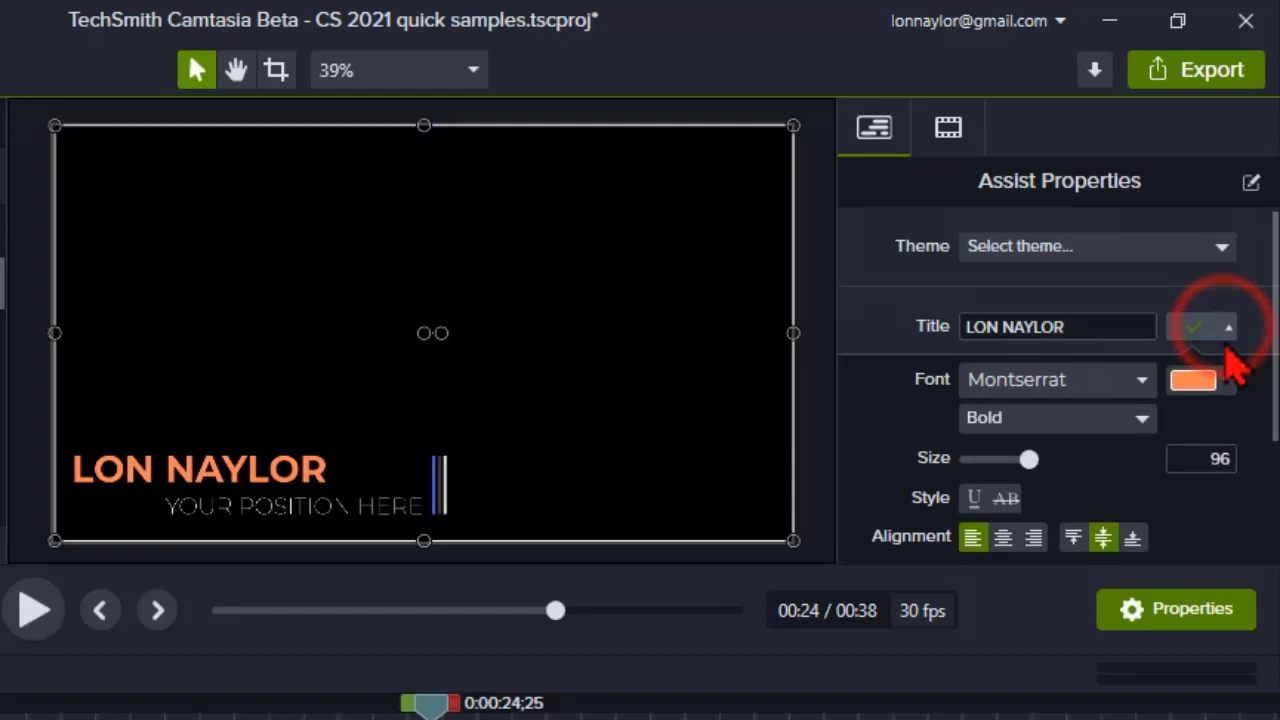
left_click(1224, 380)
left_click(1096, 470)
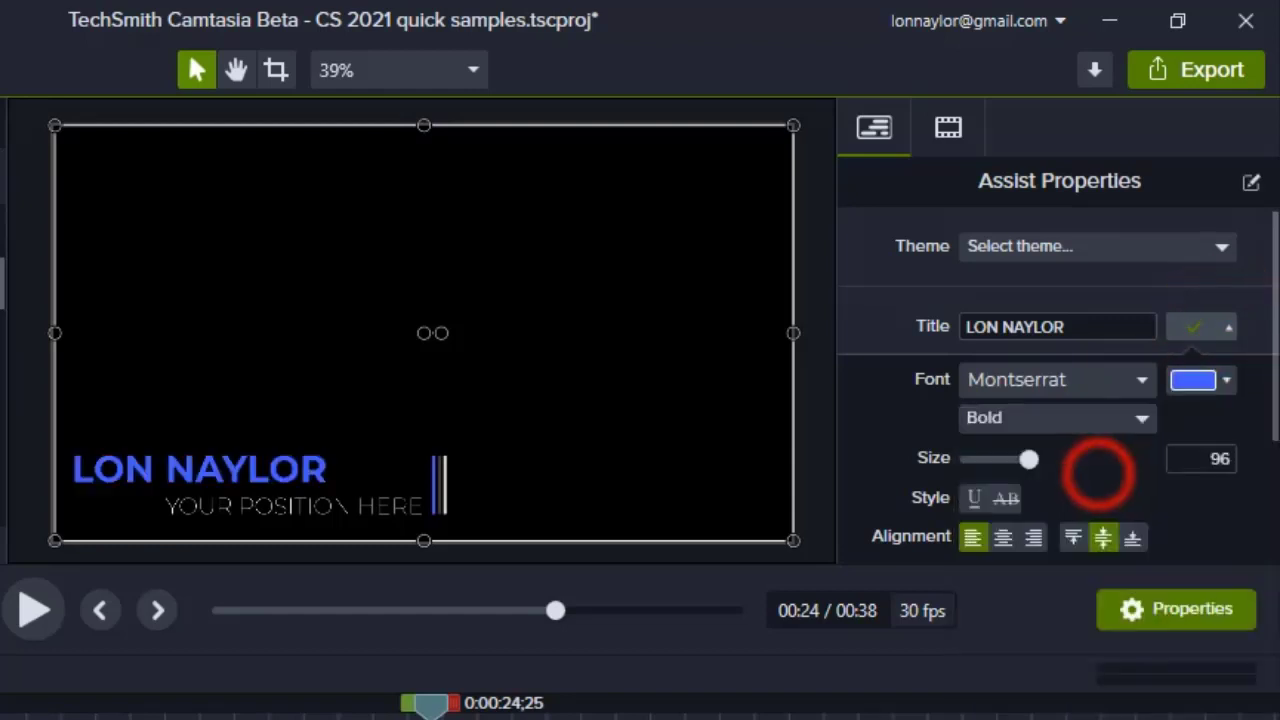
left_click_drag(208, 703, 582, 703)
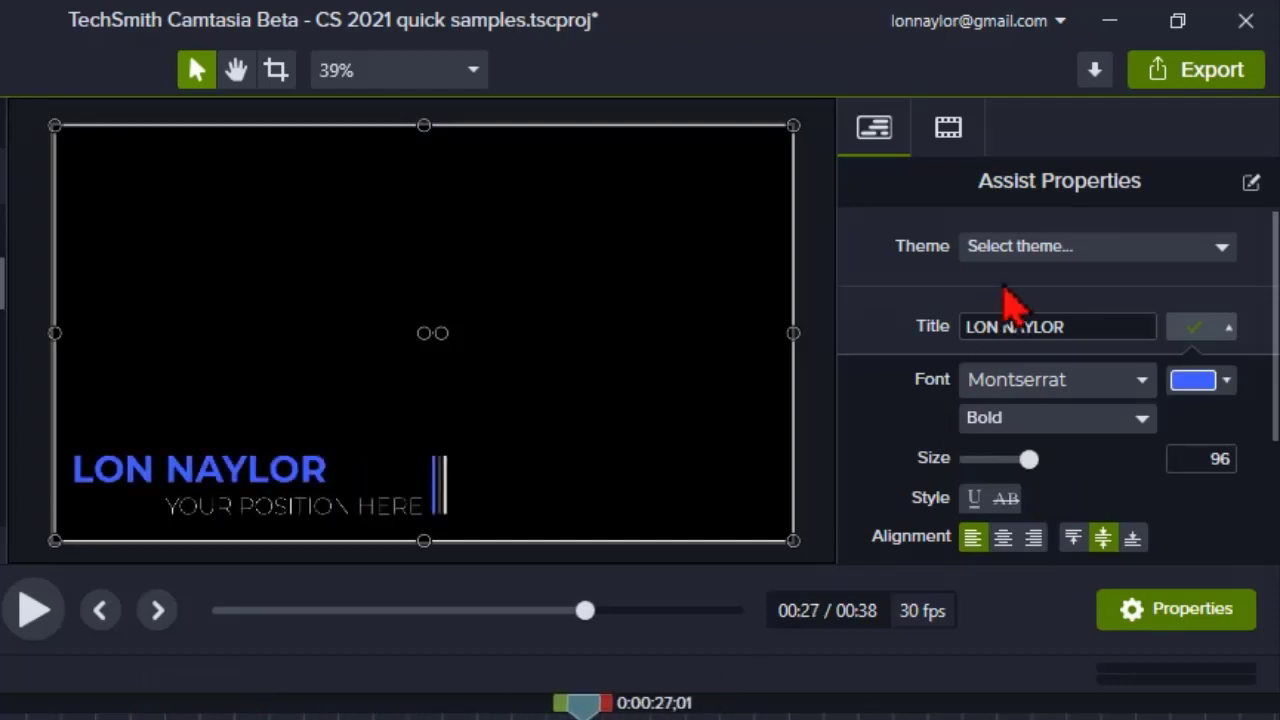
left_click_drag(578, 703, 998, 703)
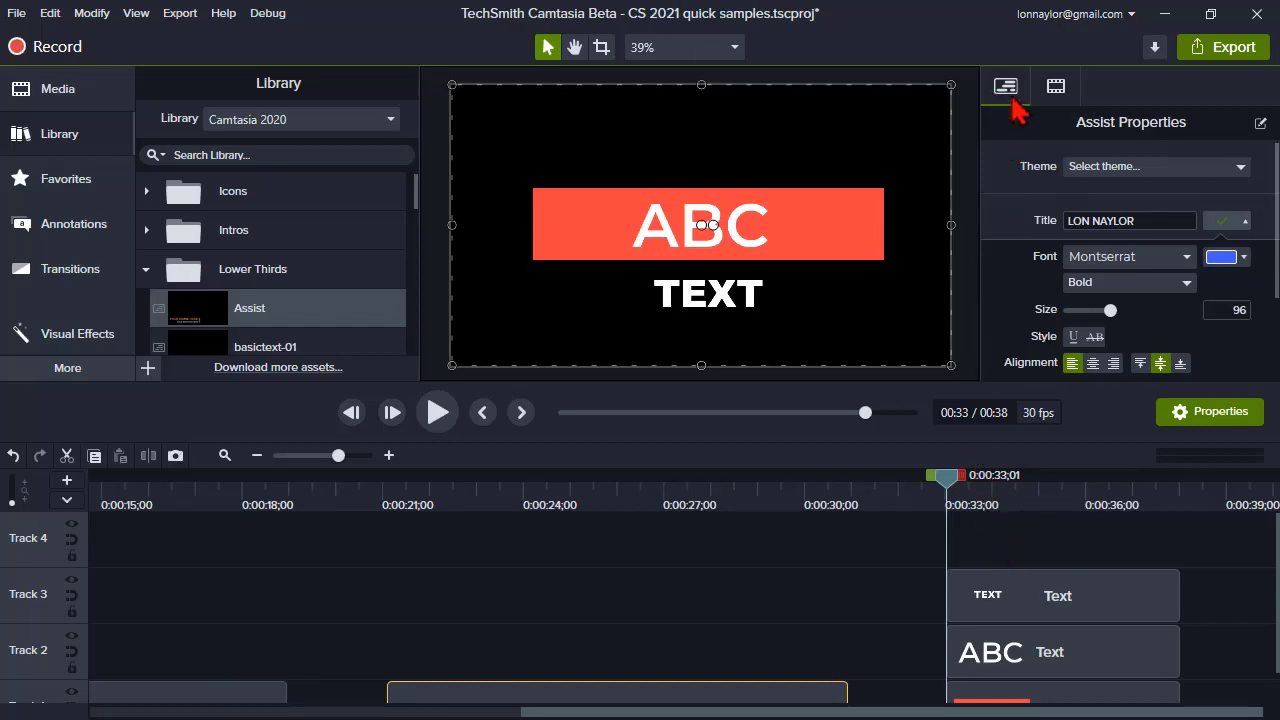
- At 0:00:34;20, select the TEXT, ABC callout and red rectangle clips together
left_click_drag(1012, 497, 1022, 500)
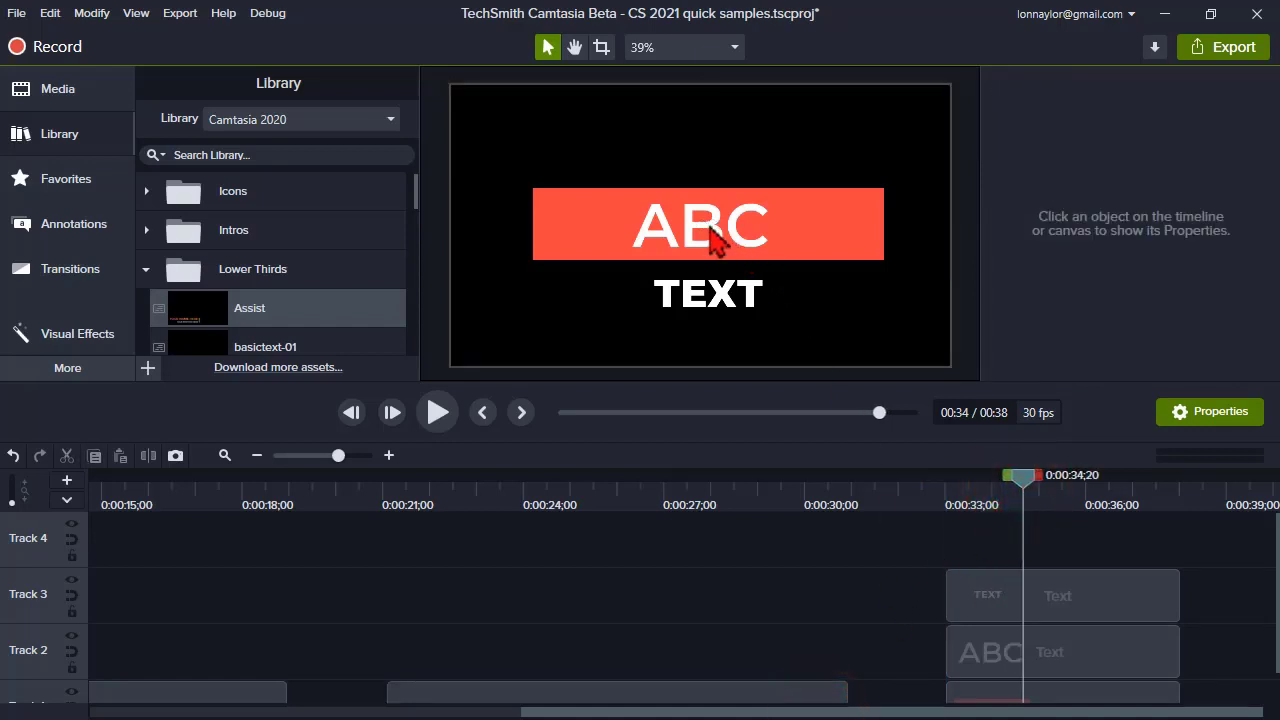
left_click(1100, 605)
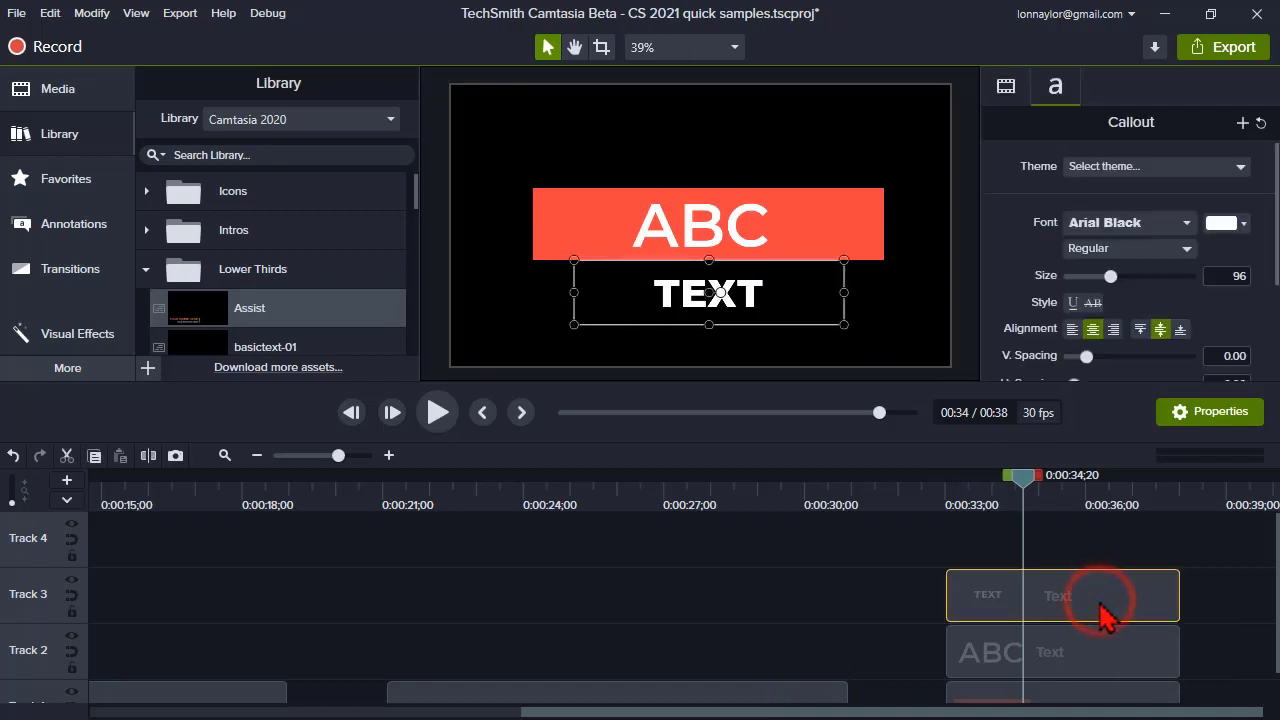
left_click(1097, 660)
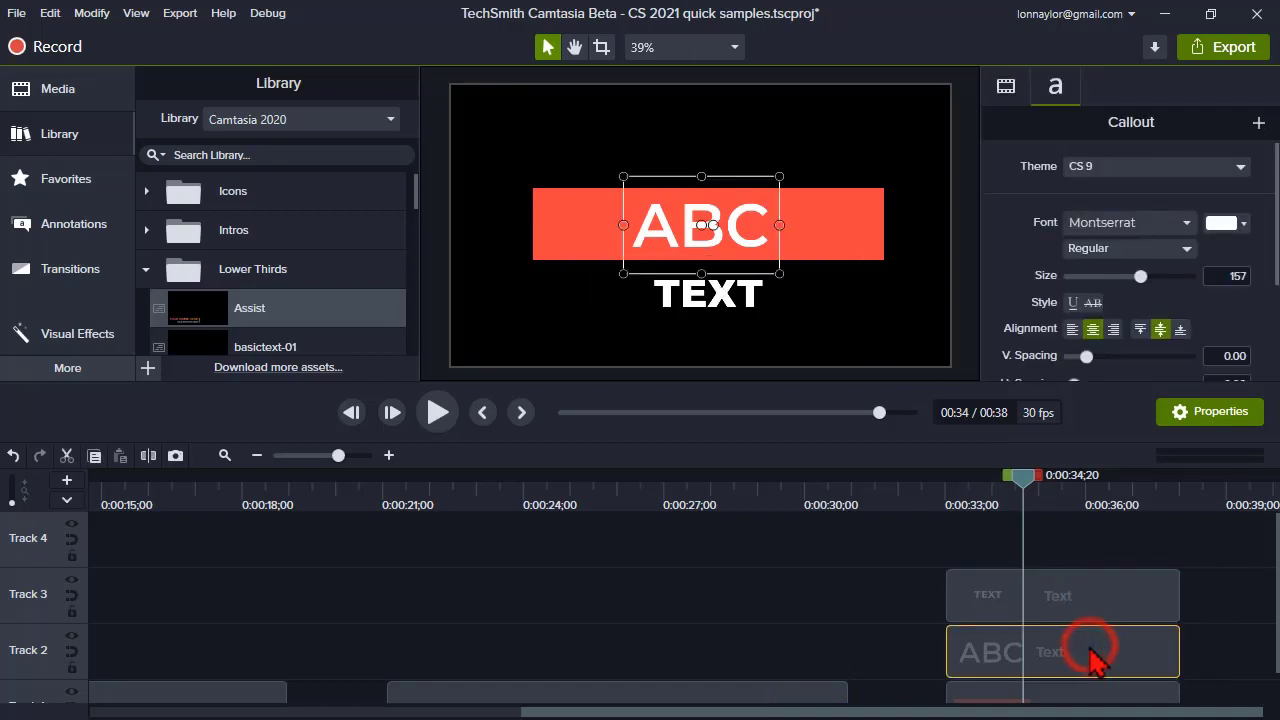
left_click(1080, 700)
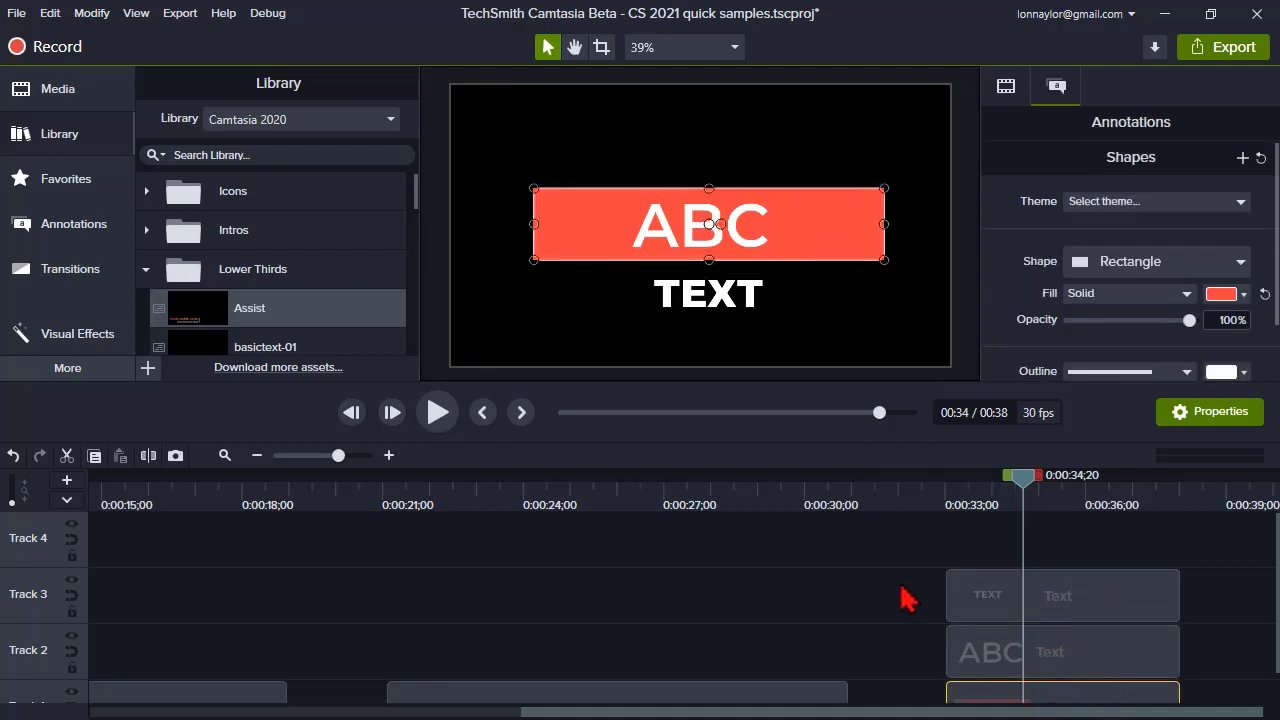
left_click_drag(900, 588, 1008, 694)
- Group the three clips into Group 3 and make its callout bar blue
right_click(1006, 688)
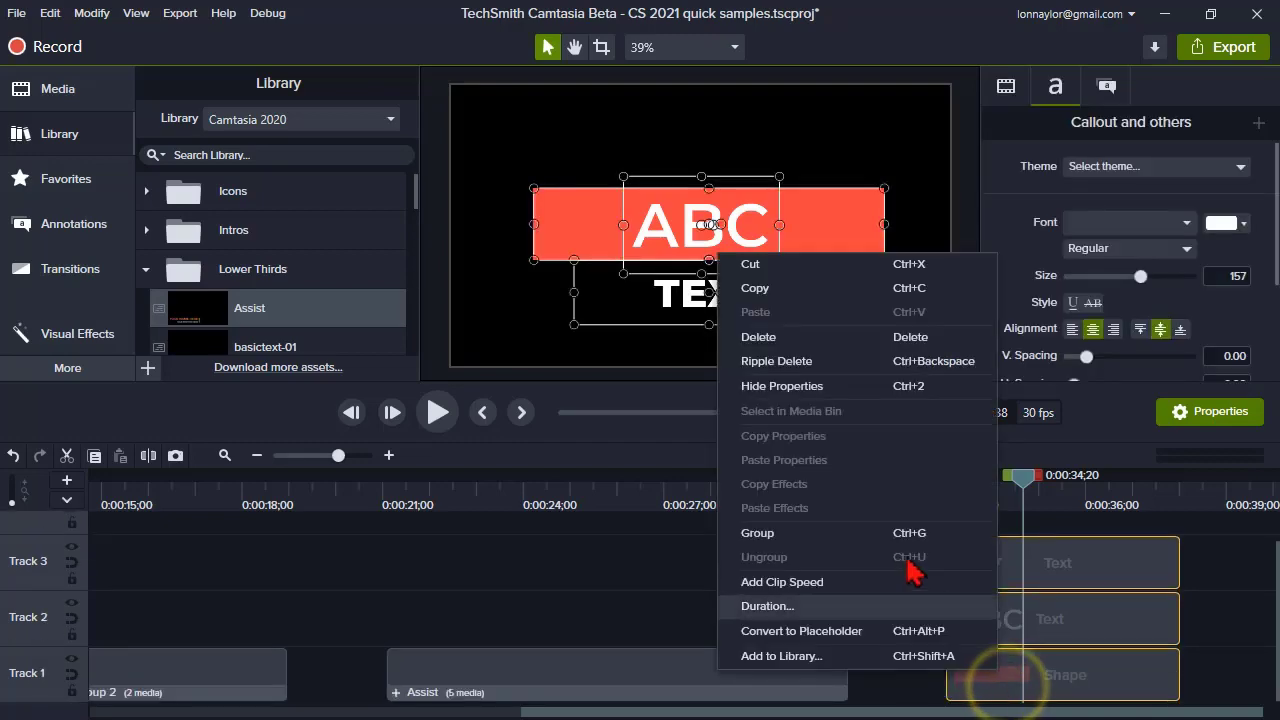
left_click(886, 535)
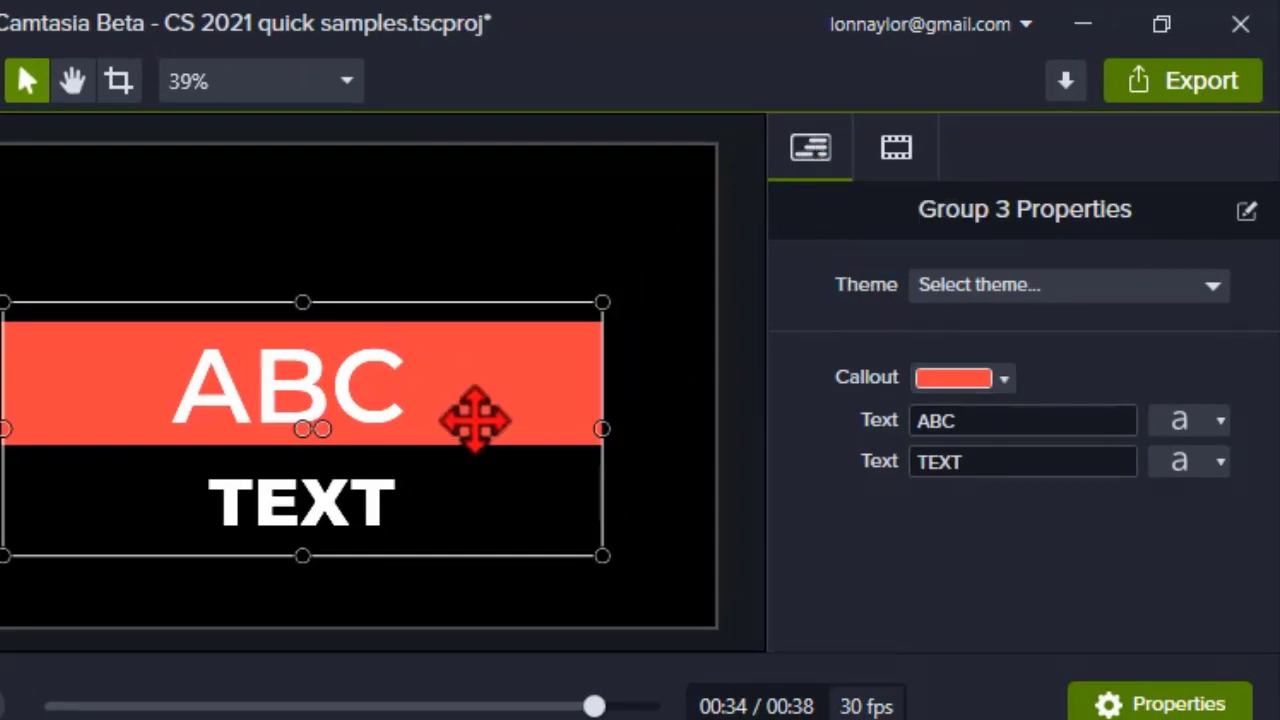
left_click(1004, 379)
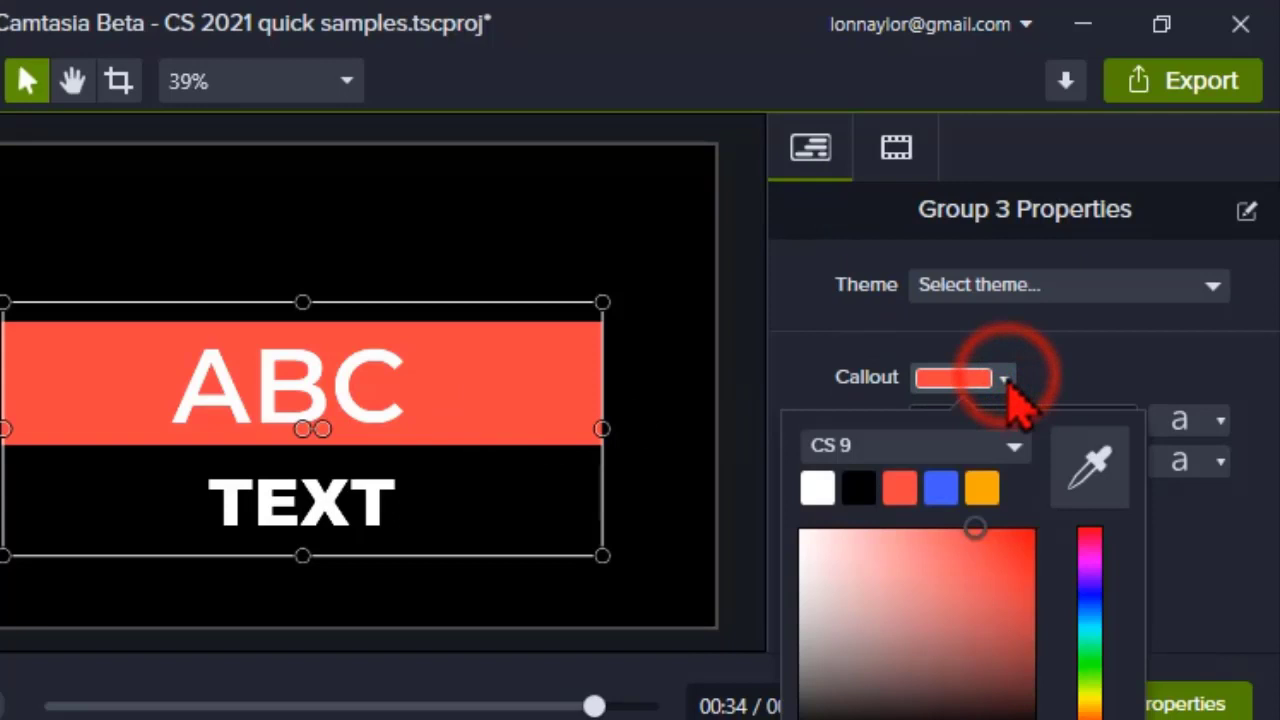
left_click(941, 487)
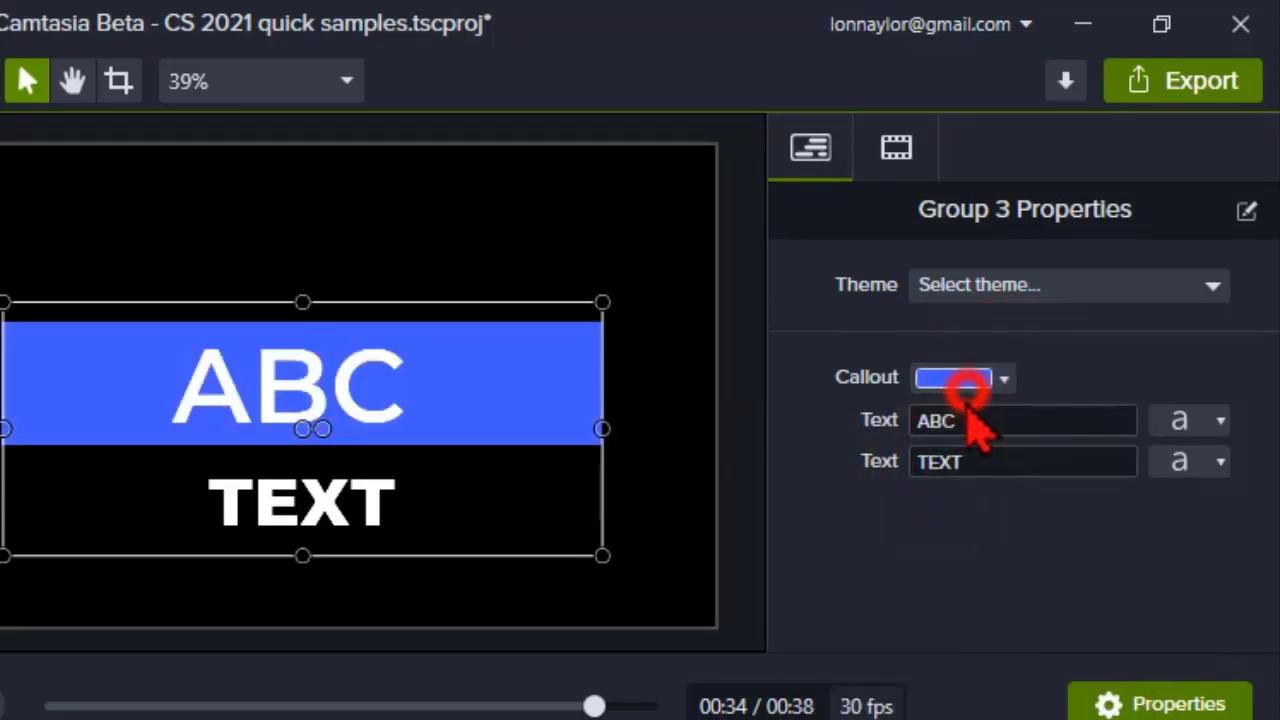
- Change the top text from ABC to the presenter's first name and review its font settings
left_click(975, 420)
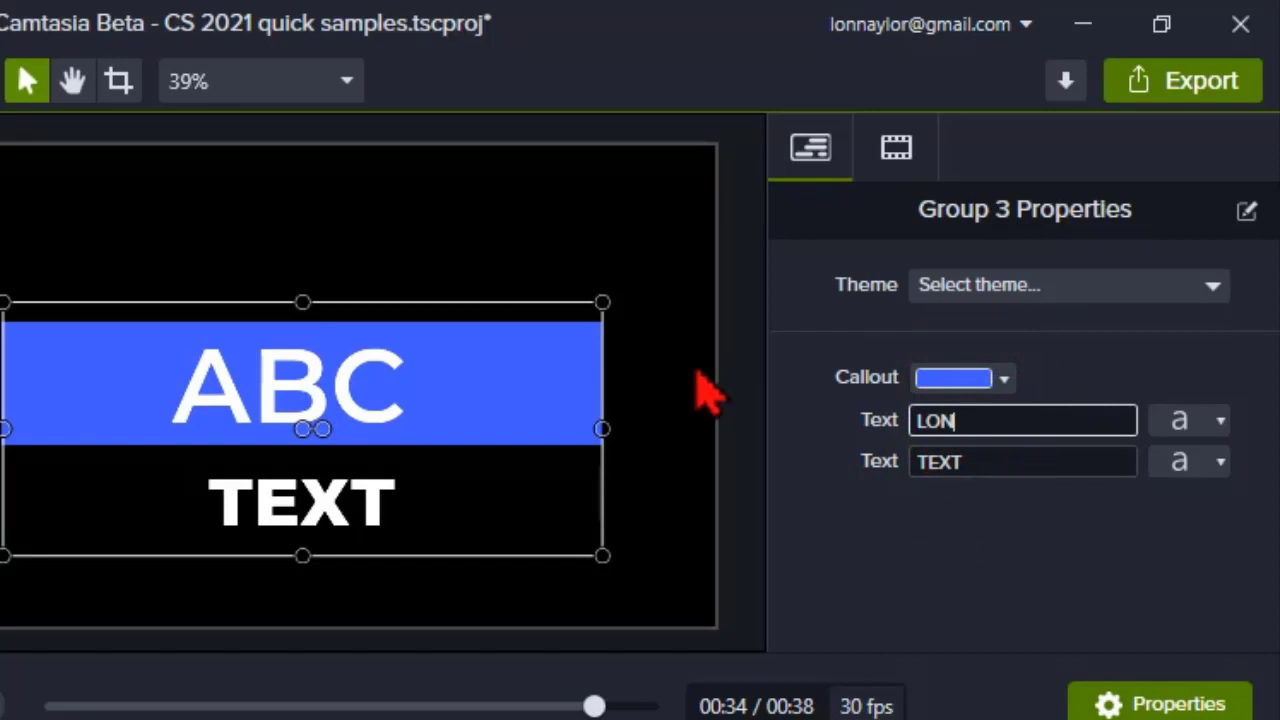
left_click(988, 462)
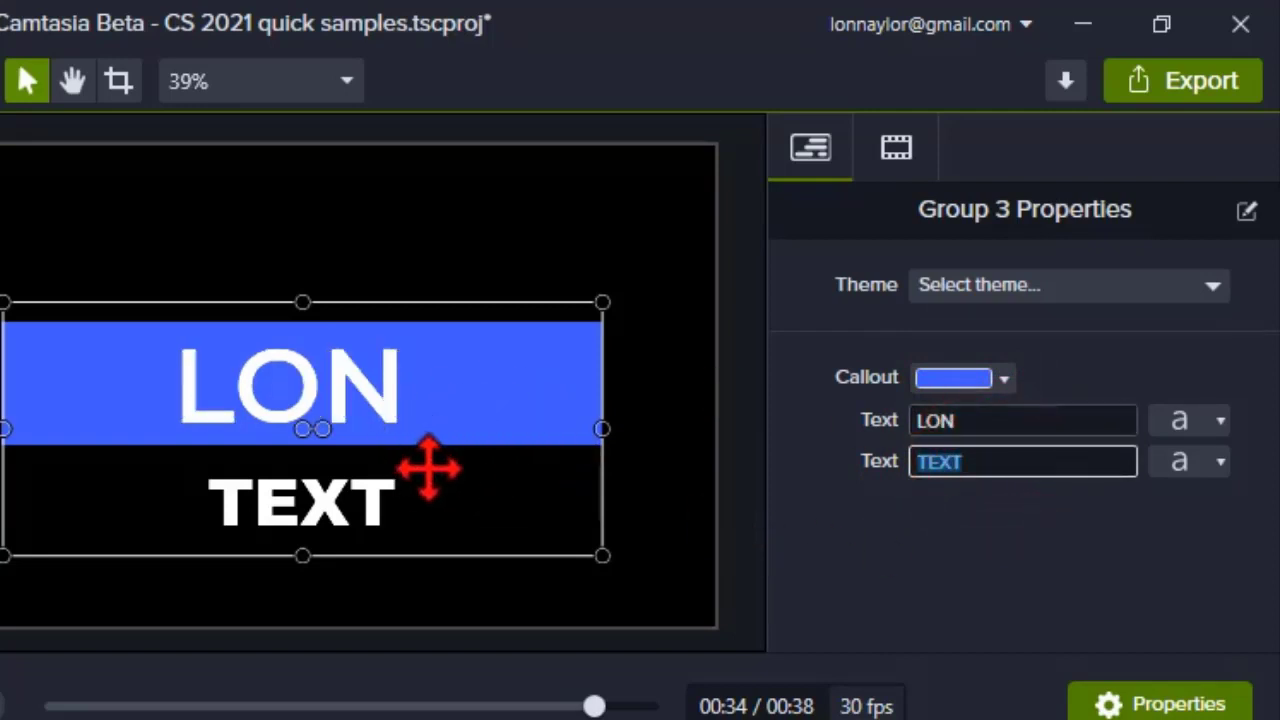
left_click(1224, 421)
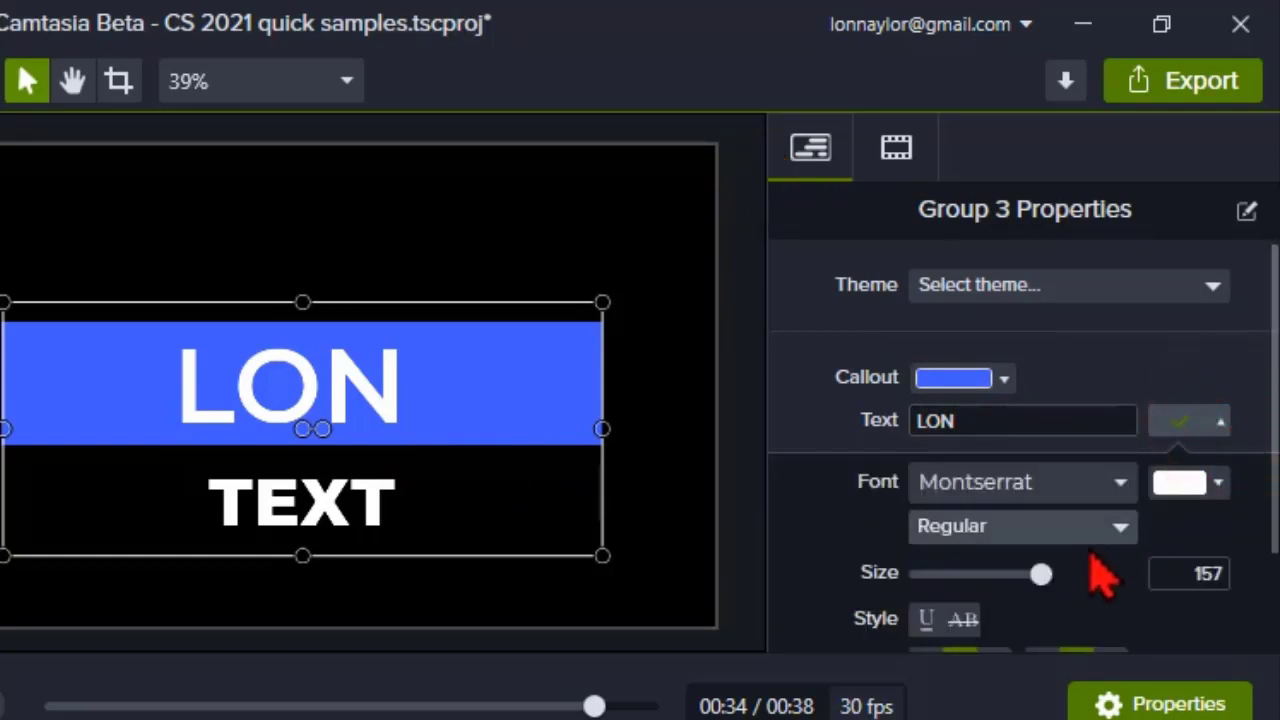
scroll(1100, 586, "down", 3)
scroll(1096, 600, "up", 3)
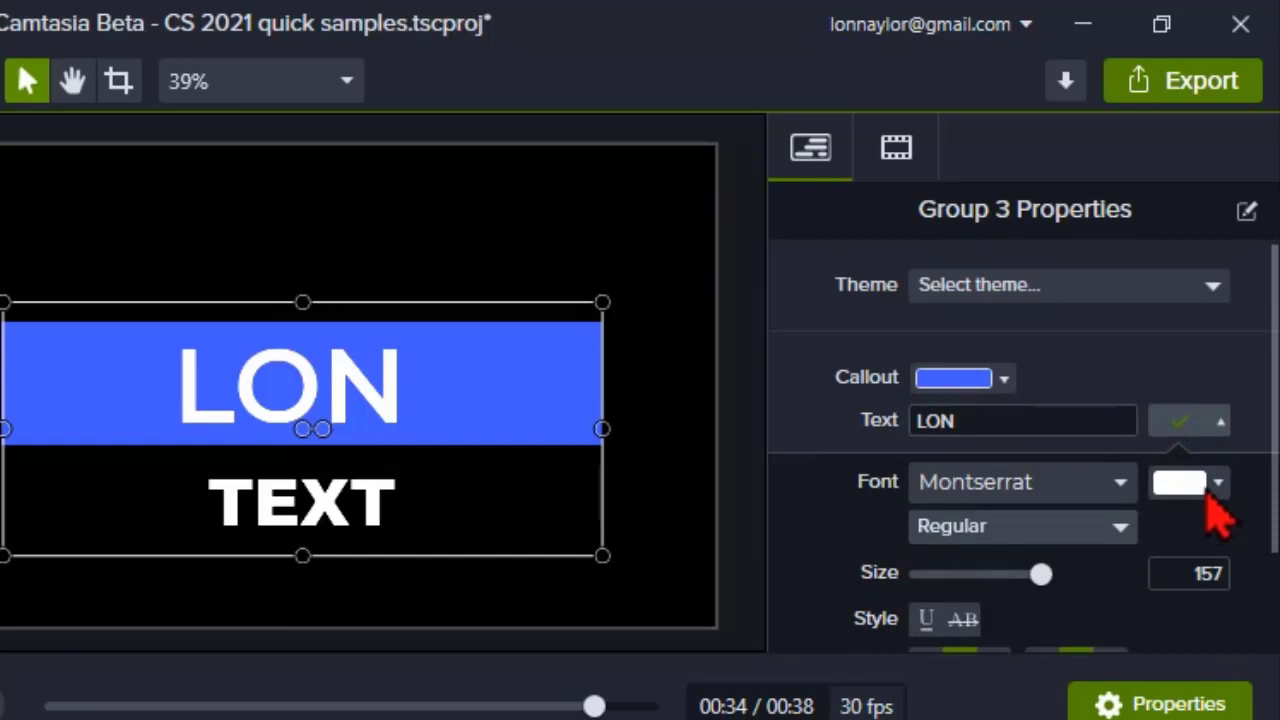
left_click(1216, 482)
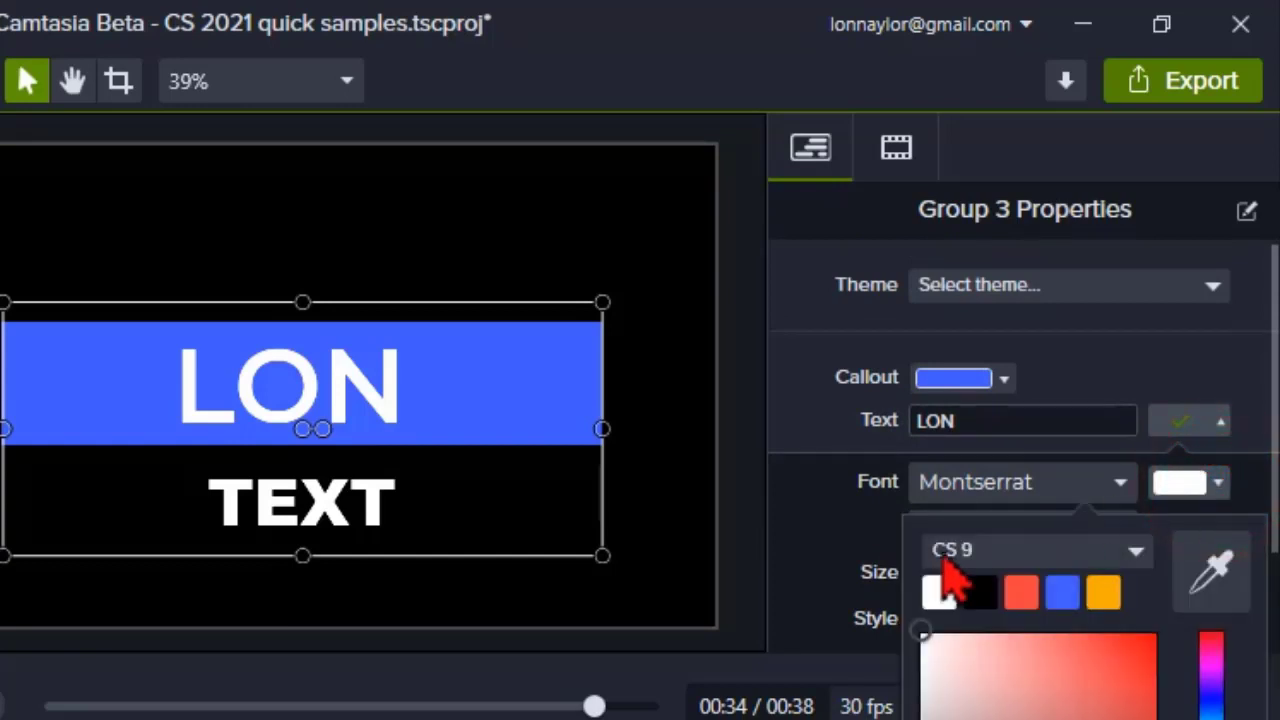
left_click(800, 566)
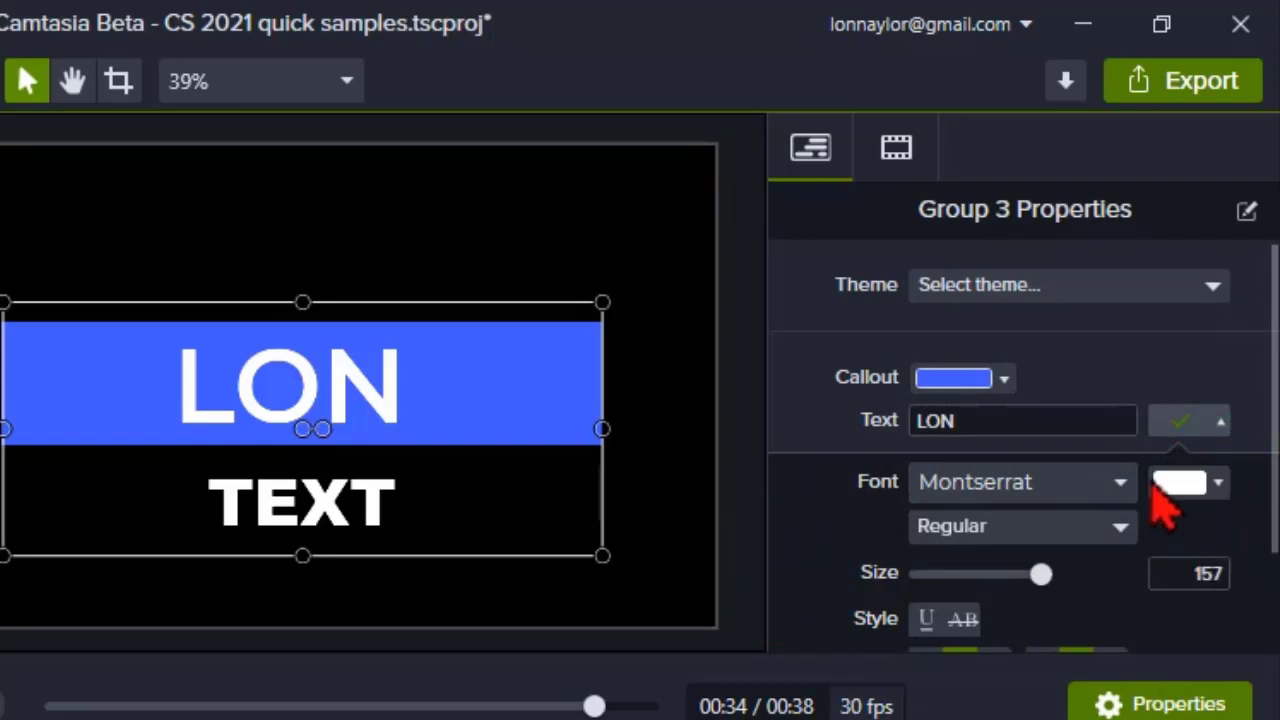
scroll(1114, 580, "down", 2)
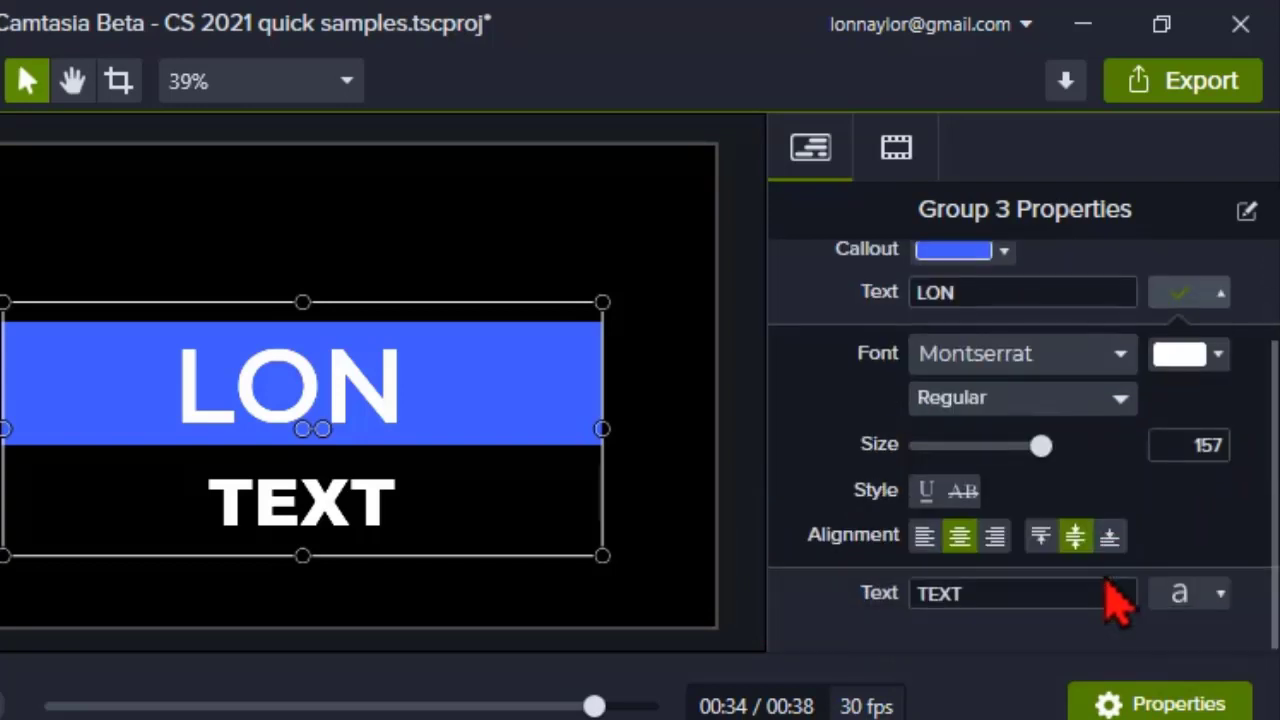
scroll(1114, 650, "up", 1)
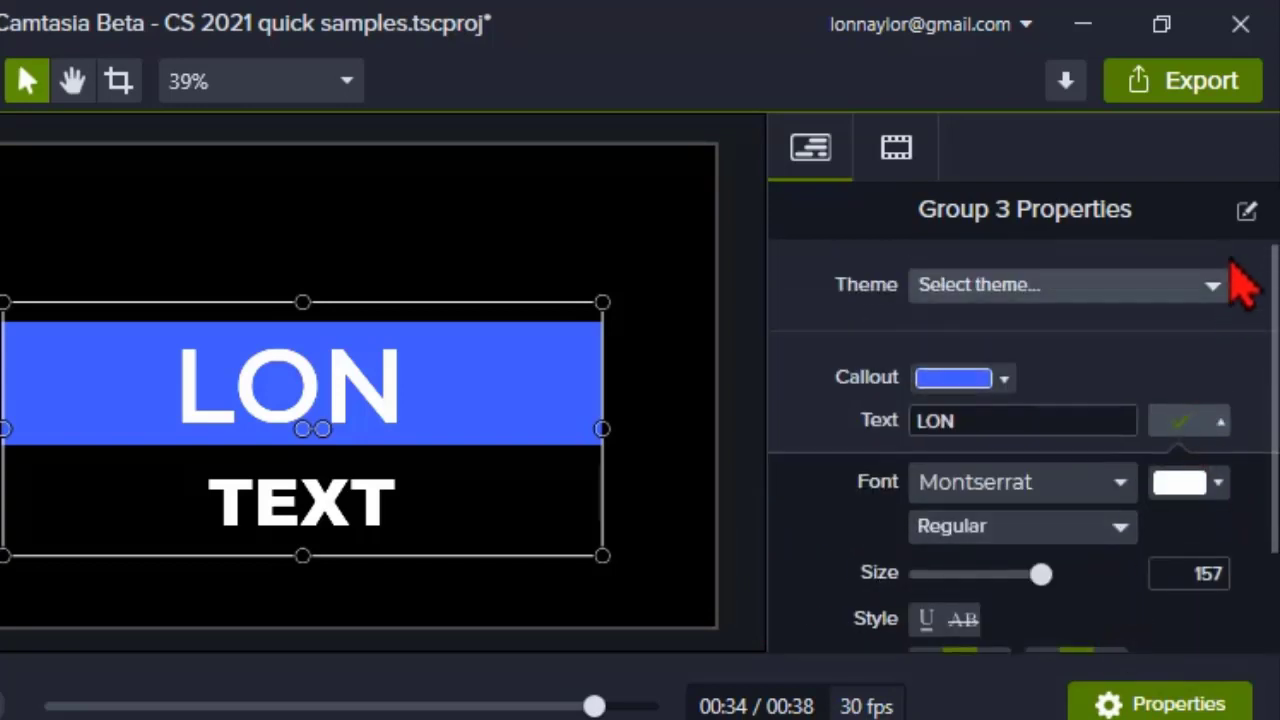
- In the Quick Property Editor, rename the Text fields to YOUR NAME HERE and SUBTITLE, then save
left_click(1246, 211)
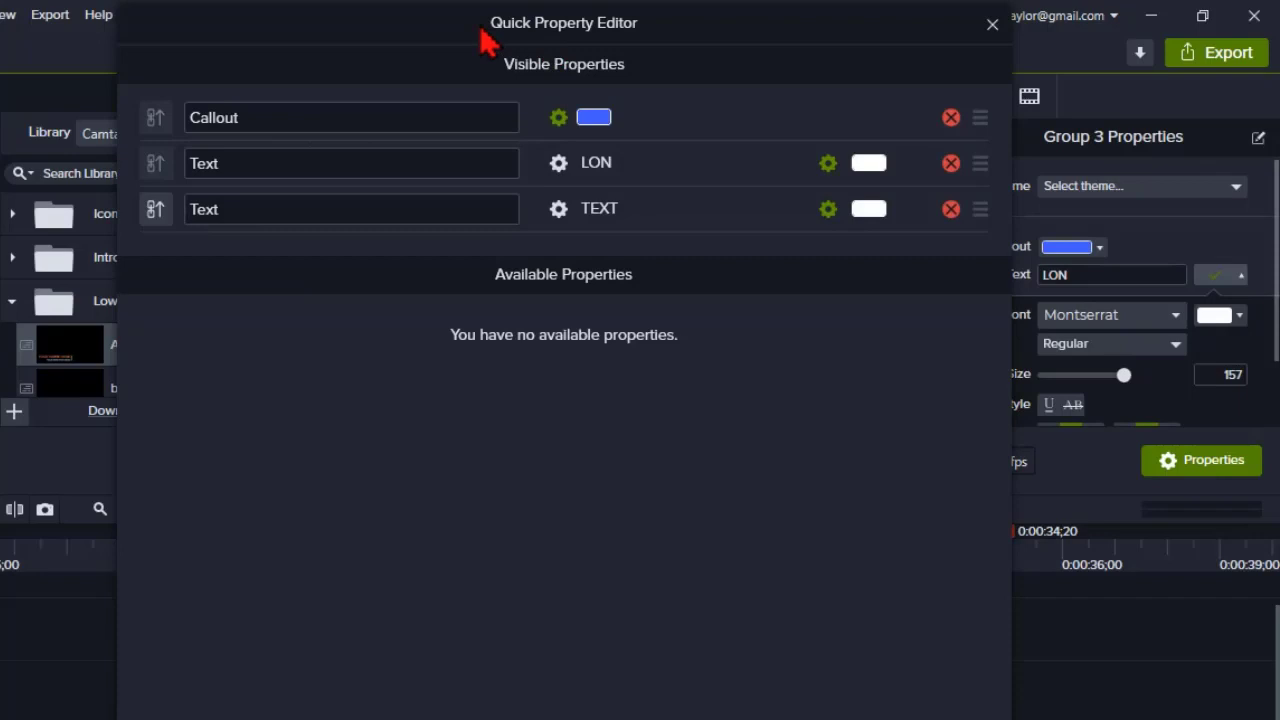
left_click_drag(484, 24, 467, 42)
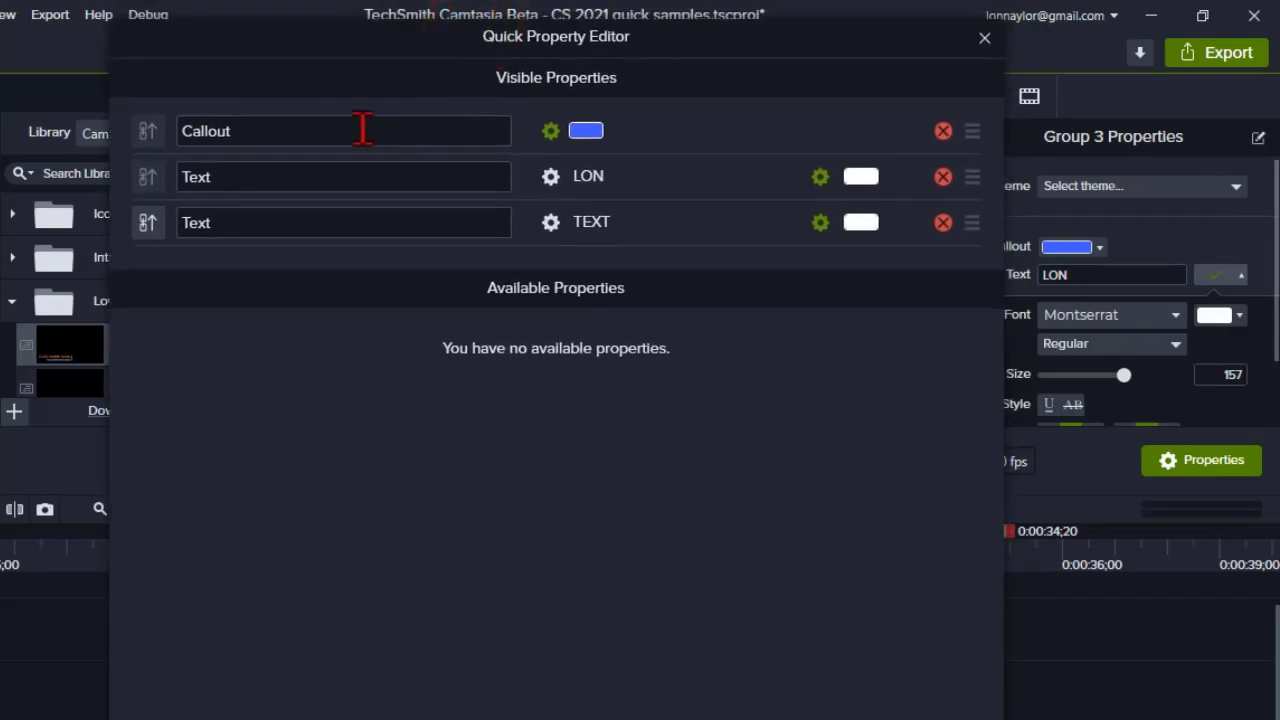
left_click(274, 130)
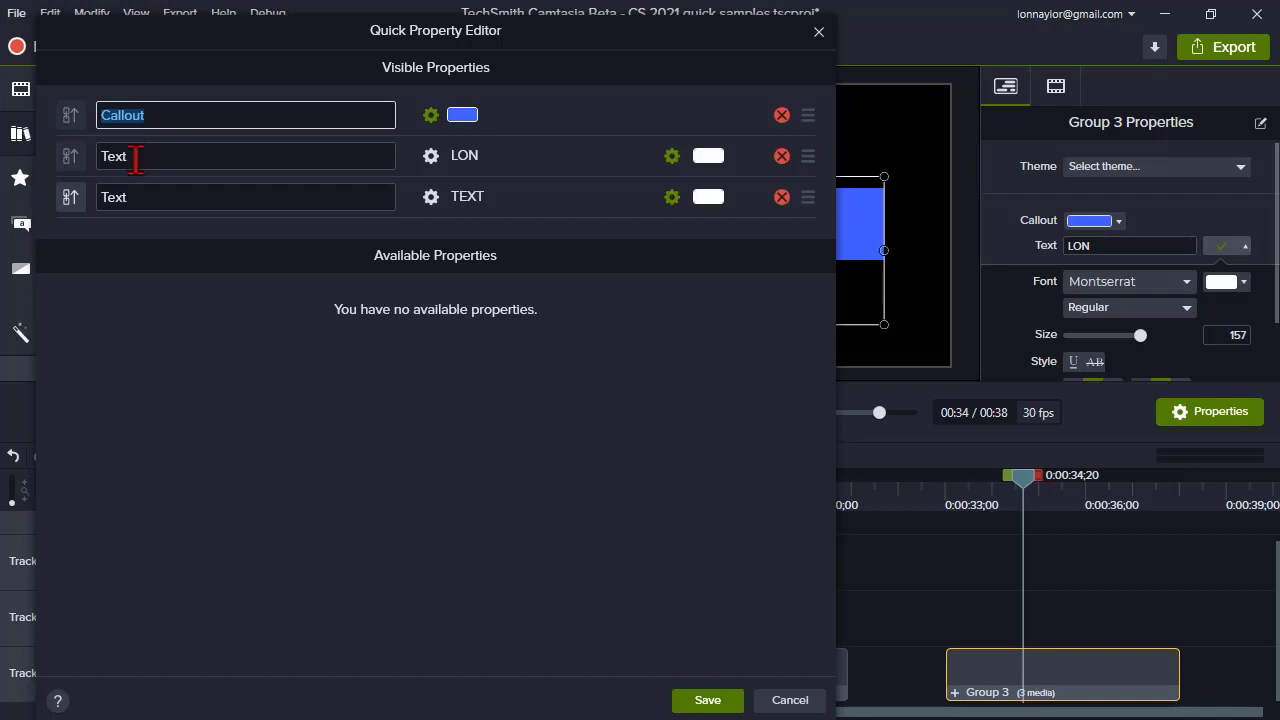
double_click(137, 157)
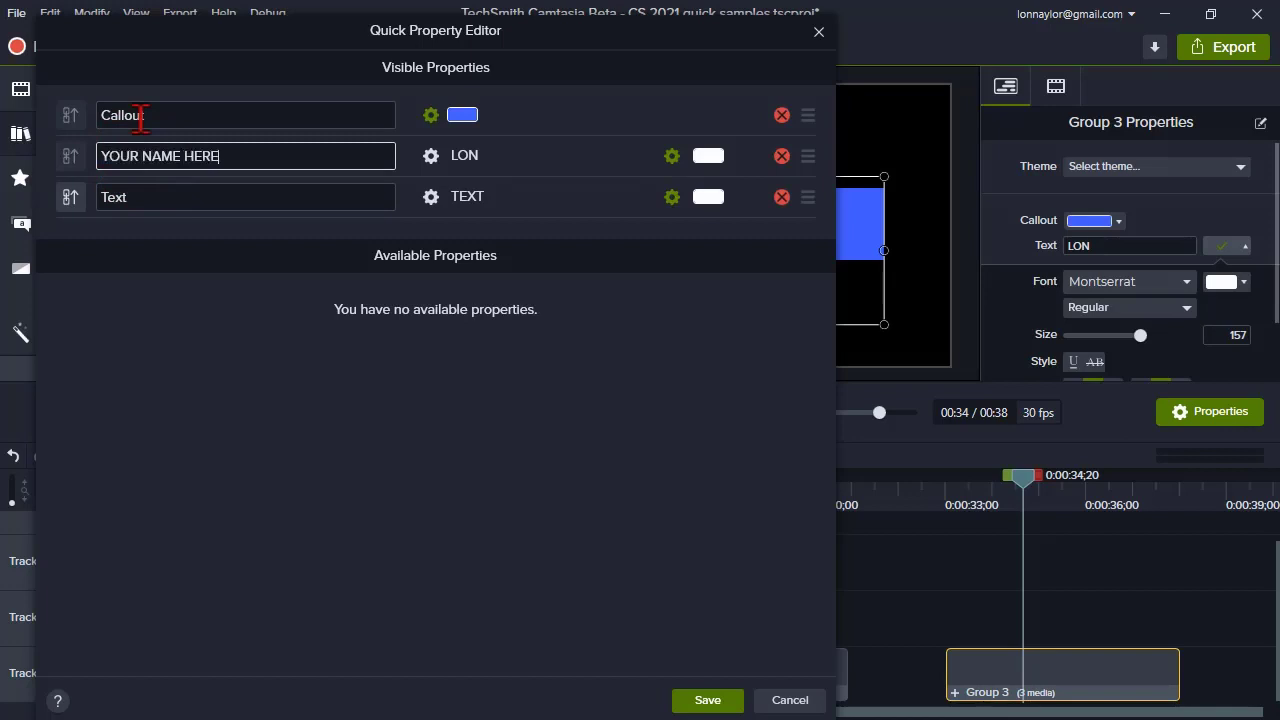
left_click(178, 197)
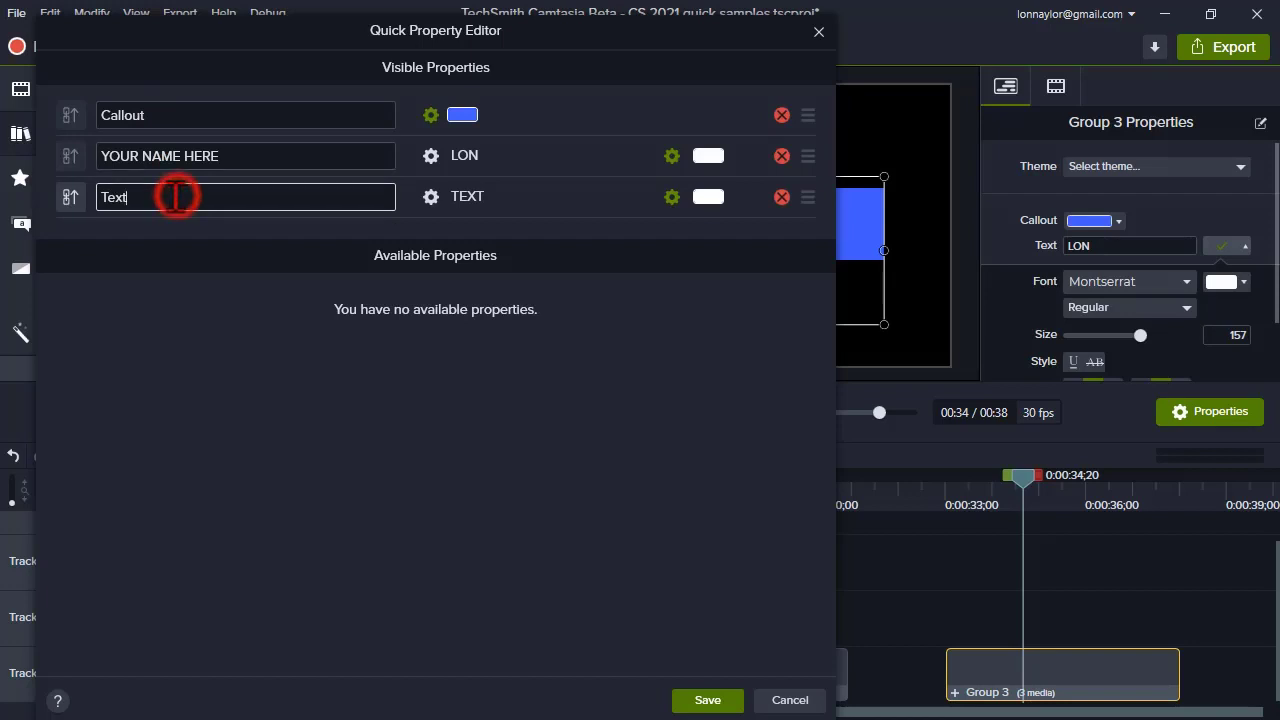
double_click(172, 197)
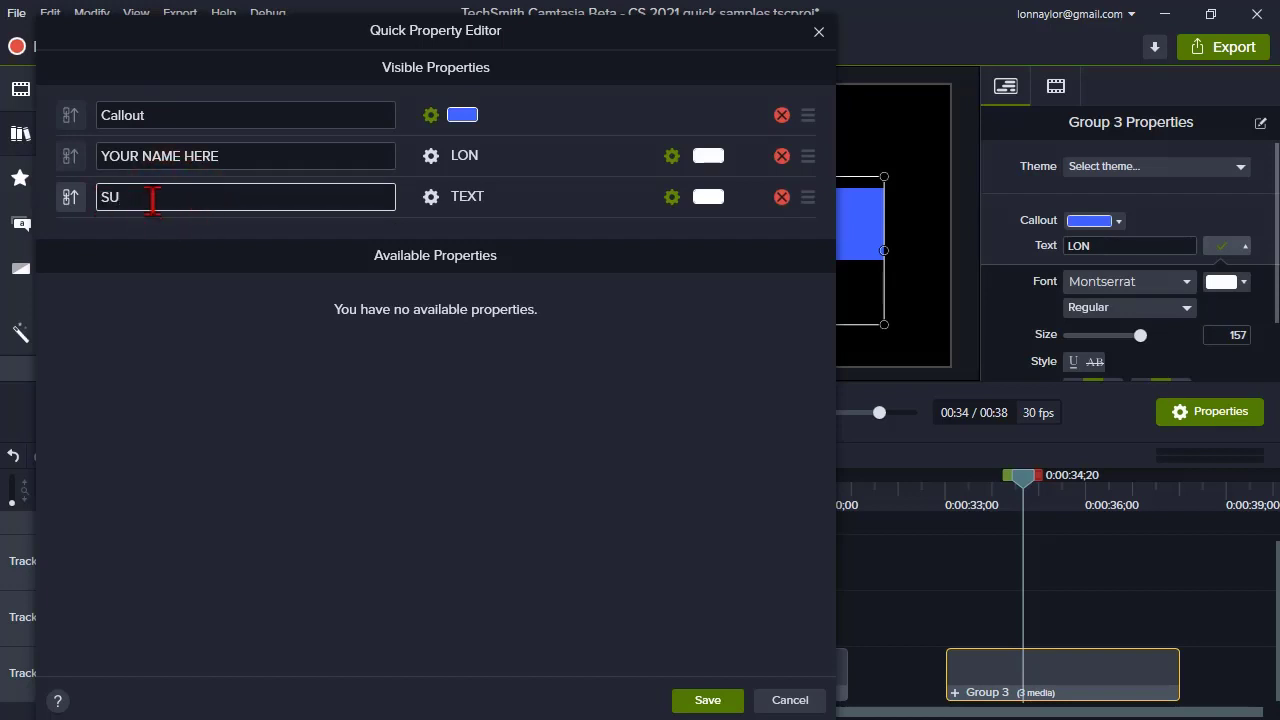
left_click(702, 700)
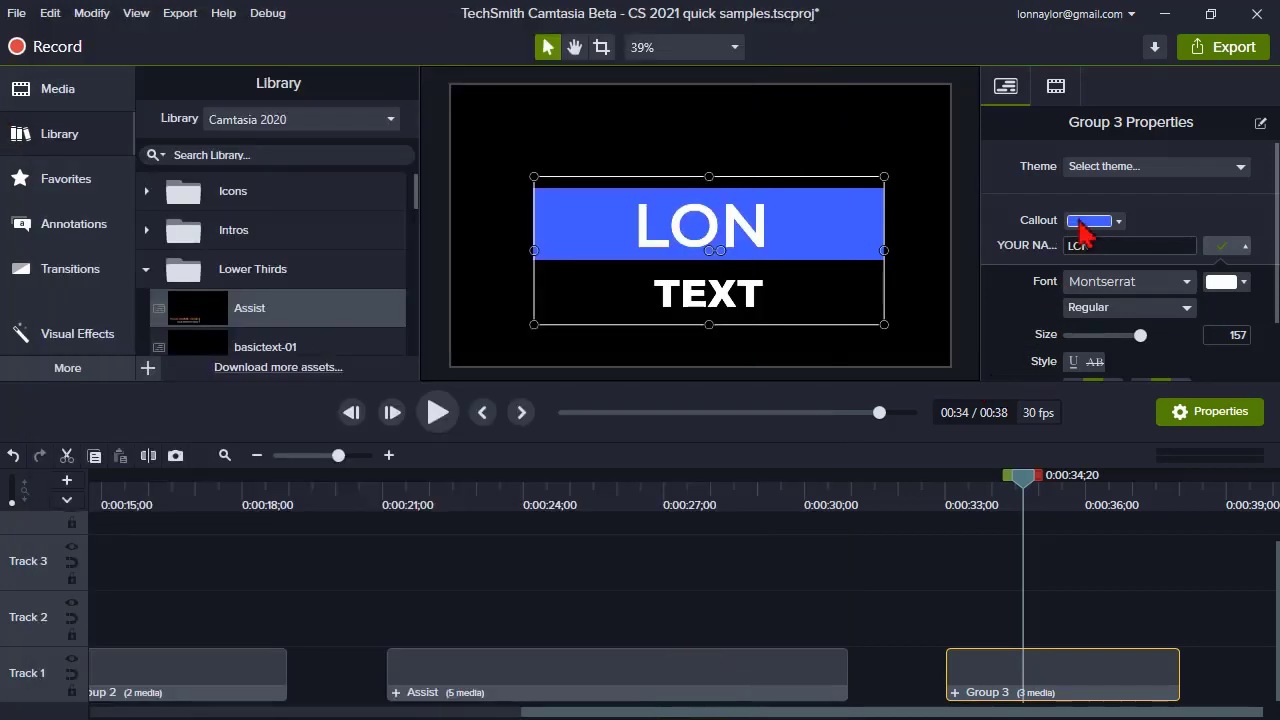
- Collapse the YOUR NAME HERE font options and return the playhead to 0:00:34;04
left_click(1004, 88)
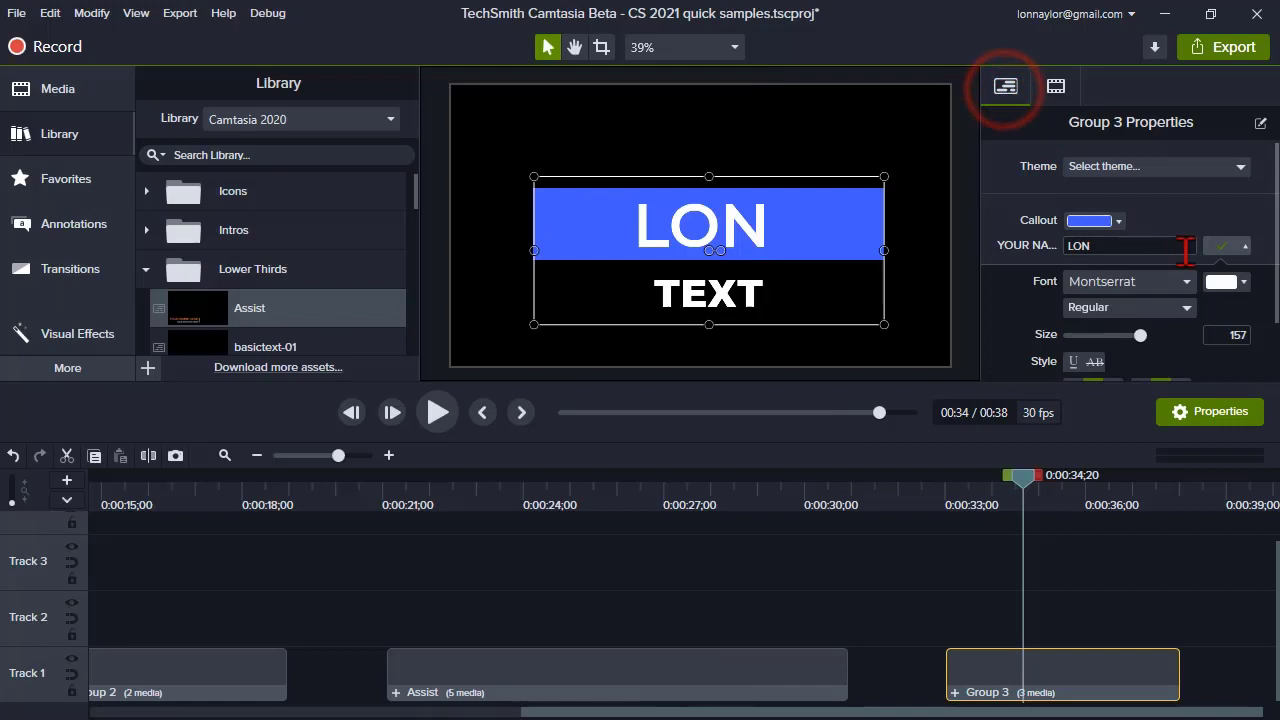
left_click(1245, 248)
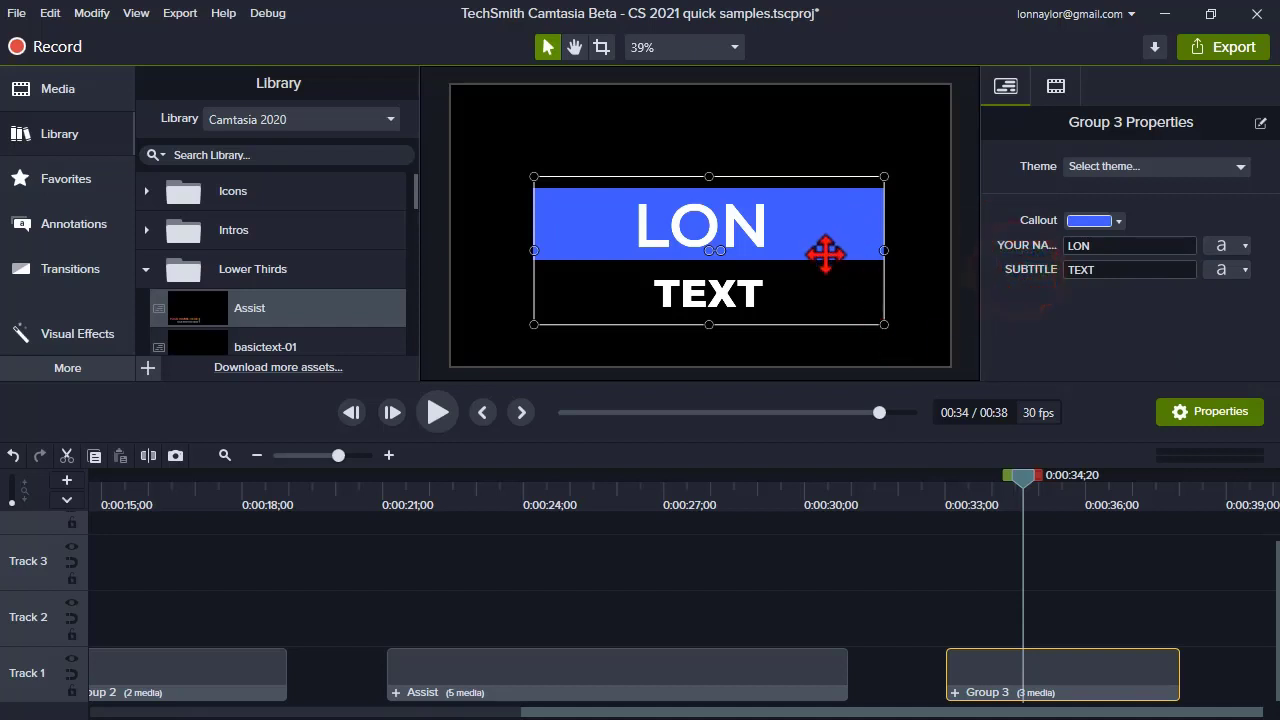
left_click_drag(912, 508, 998, 498)
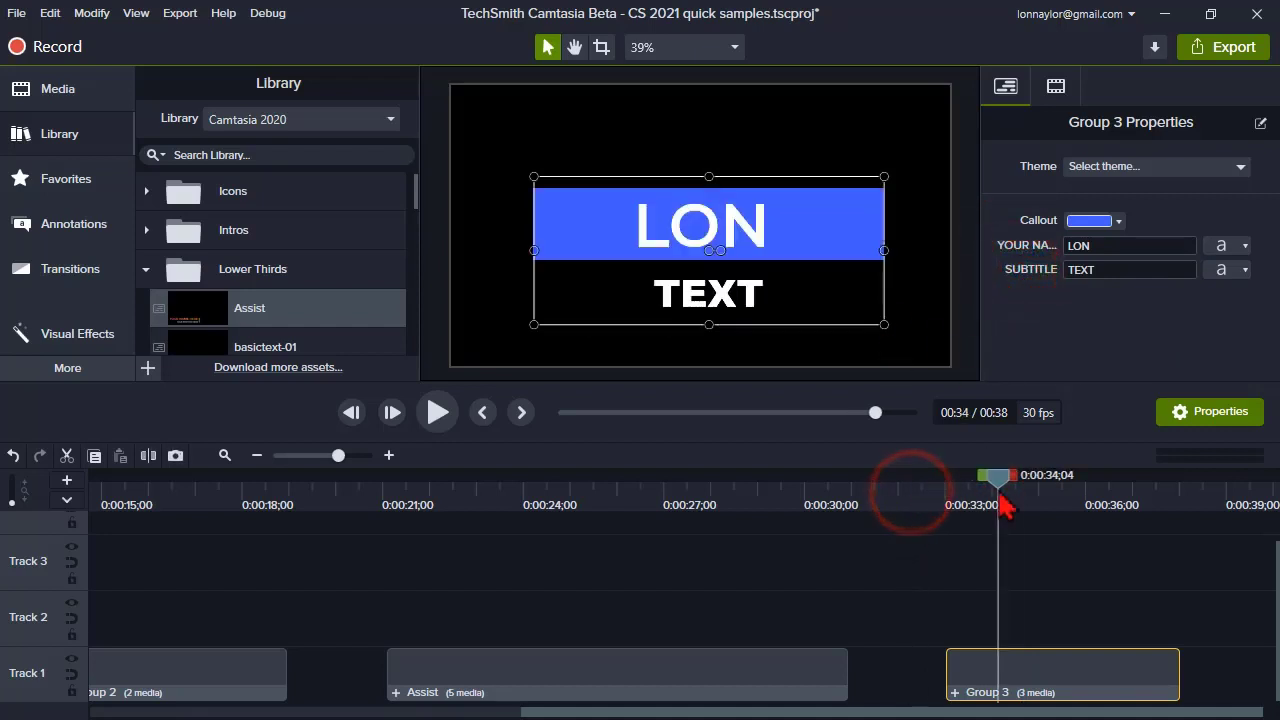